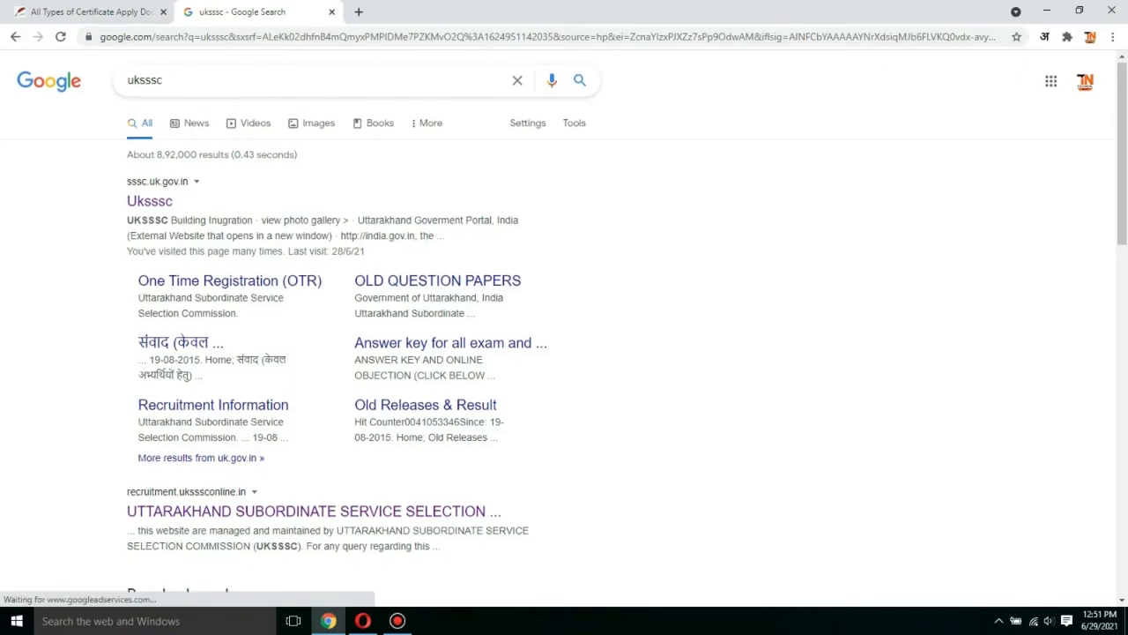
Open the official Uksssc result, sssc.uk.gov.in, from the Google search results.
{"action": "scroll", "coordinate": [564, 353], "scroll_direction": "up", "scroll_amount": 2}
{"action": "scroll", "coordinate": [229, 285], "scroll_direction": "up", "scroll_amount": 3}
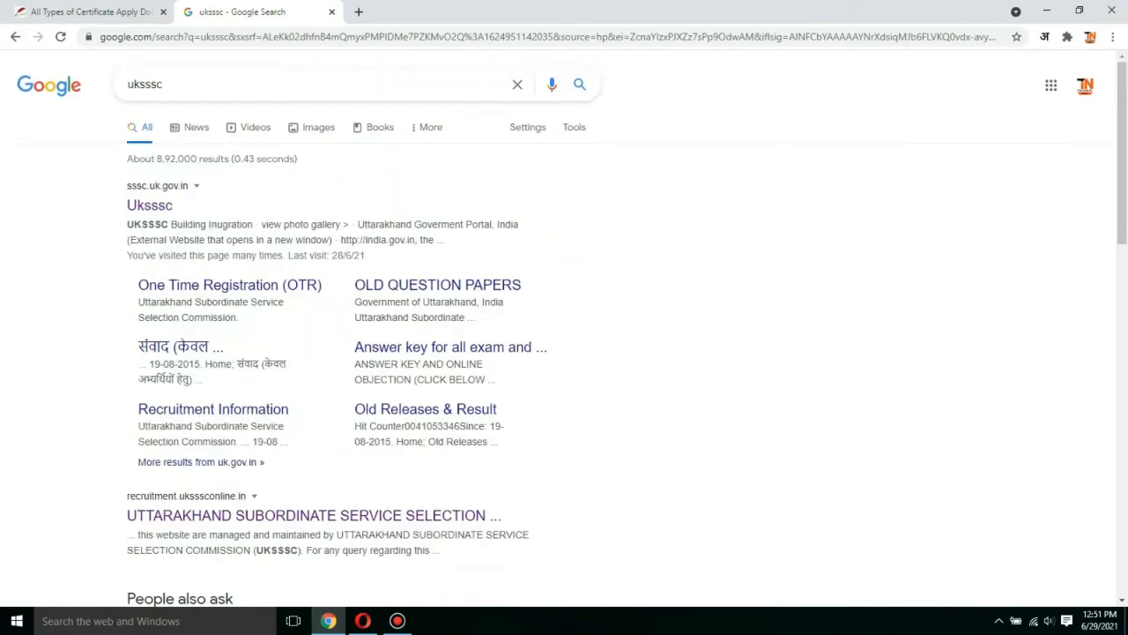
{"action": "scroll", "coordinate": [229, 285], "scroll_direction": "down", "scroll_amount": 3}
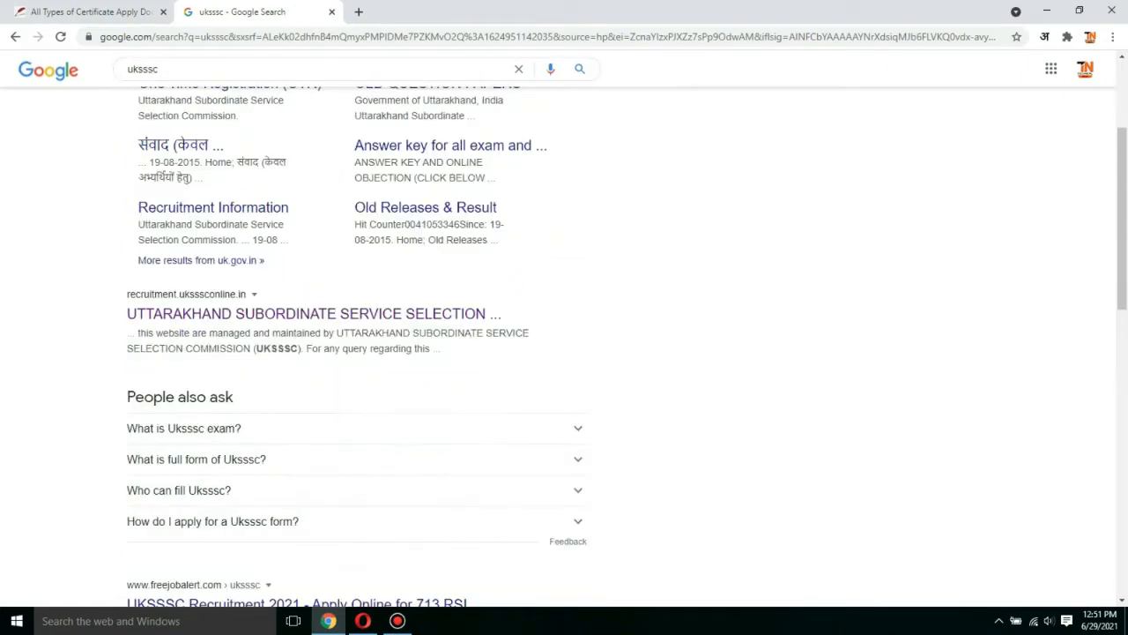
{"action": "scroll", "coordinate": [150, 204], "scroll_direction": "up", "scroll_amount": 3}
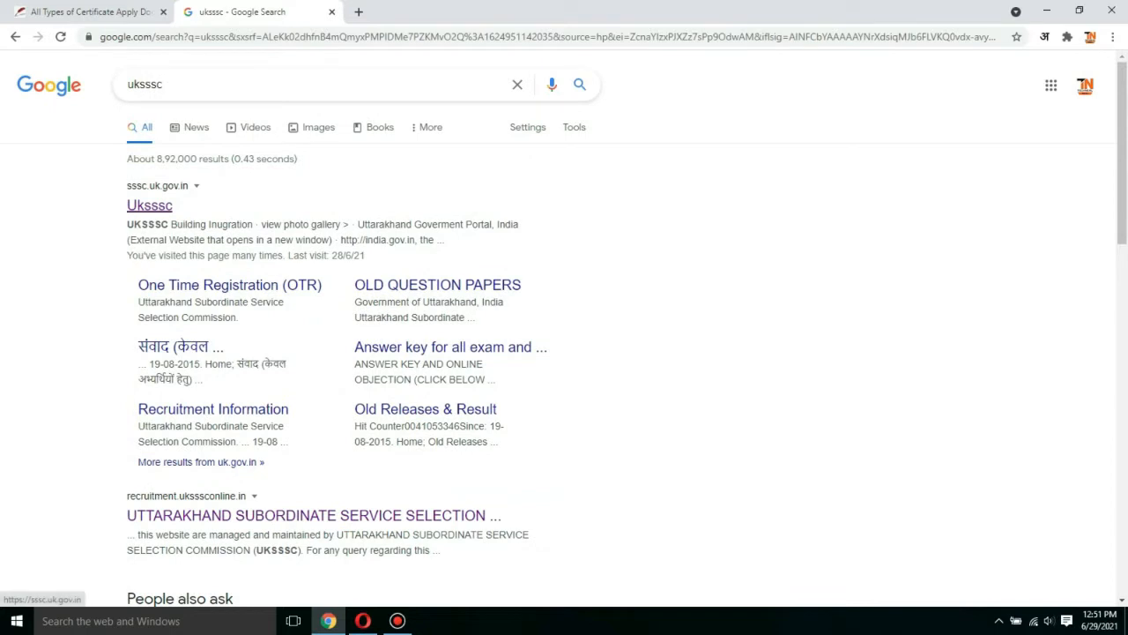
{"action": "left_click", "coordinate": [149, 204]}
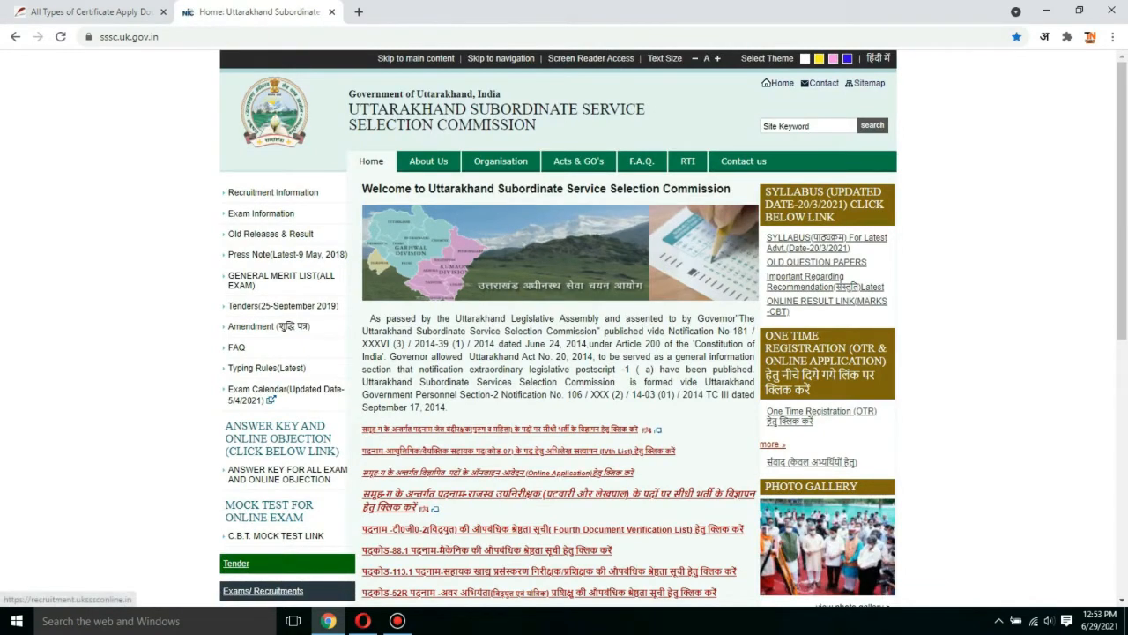
Follow the home page's online application link to recruitment.uksssconline.in.
{"action": "scroll", "coordinate": [564, 326], "scroll_direction": "down", "scroll_amount": 1}
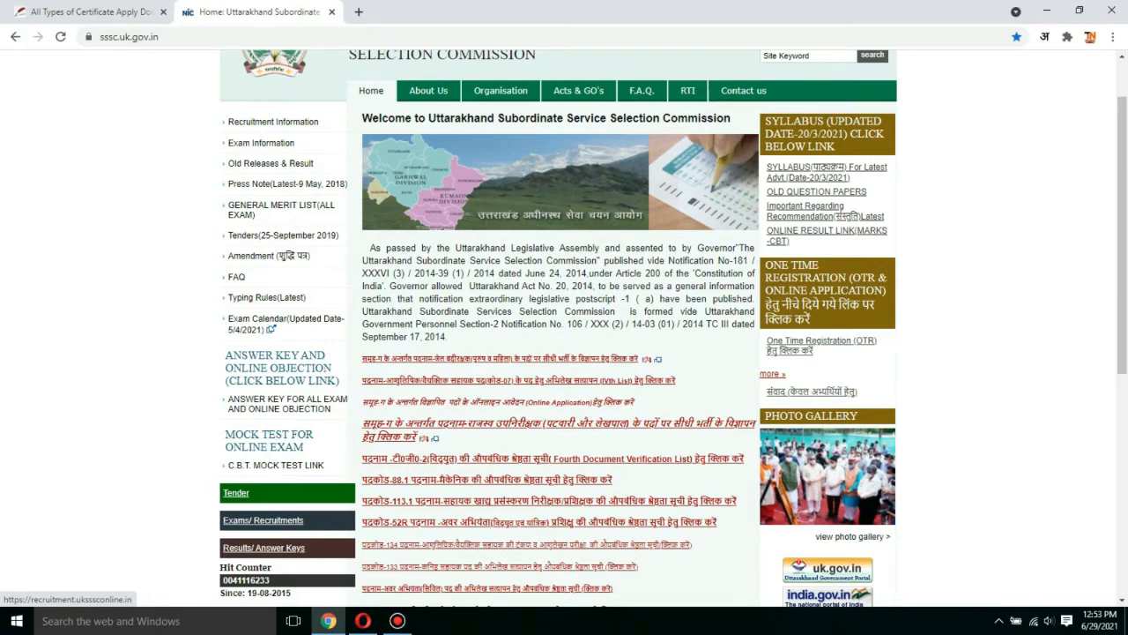
{"action": "left_click", "coordinate": [498, 402]}
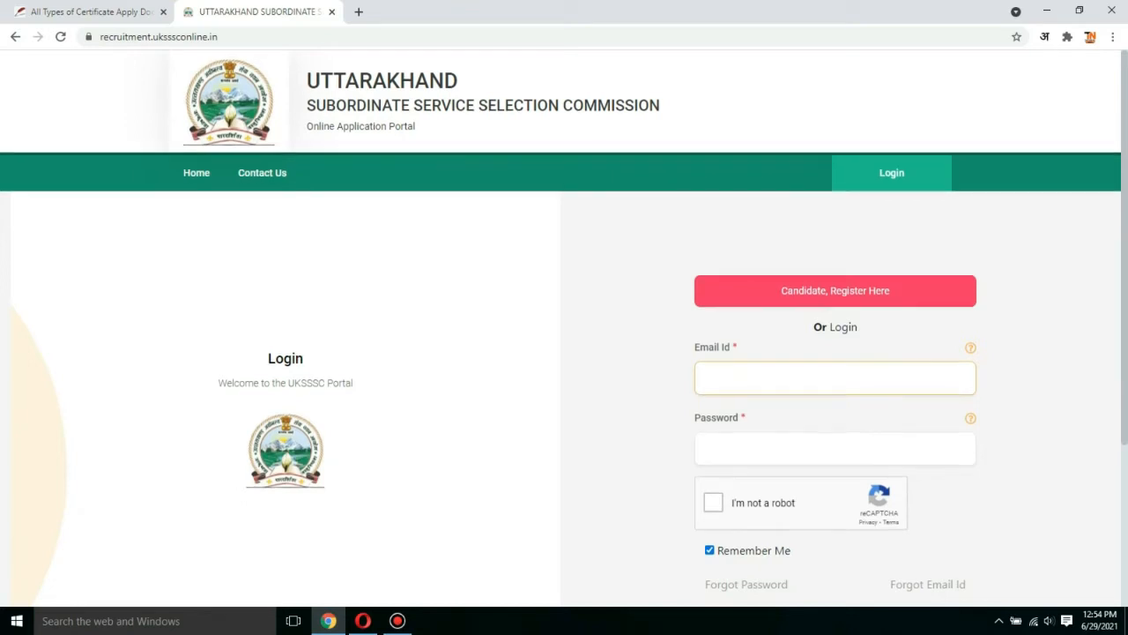
Start a new candidate registration and fill in the candidate's name, mobile number and e-mail.
{"action": "scroll", "coordinate": [564, 328], "scroll_direction": "down", "scroll_amount": 2}
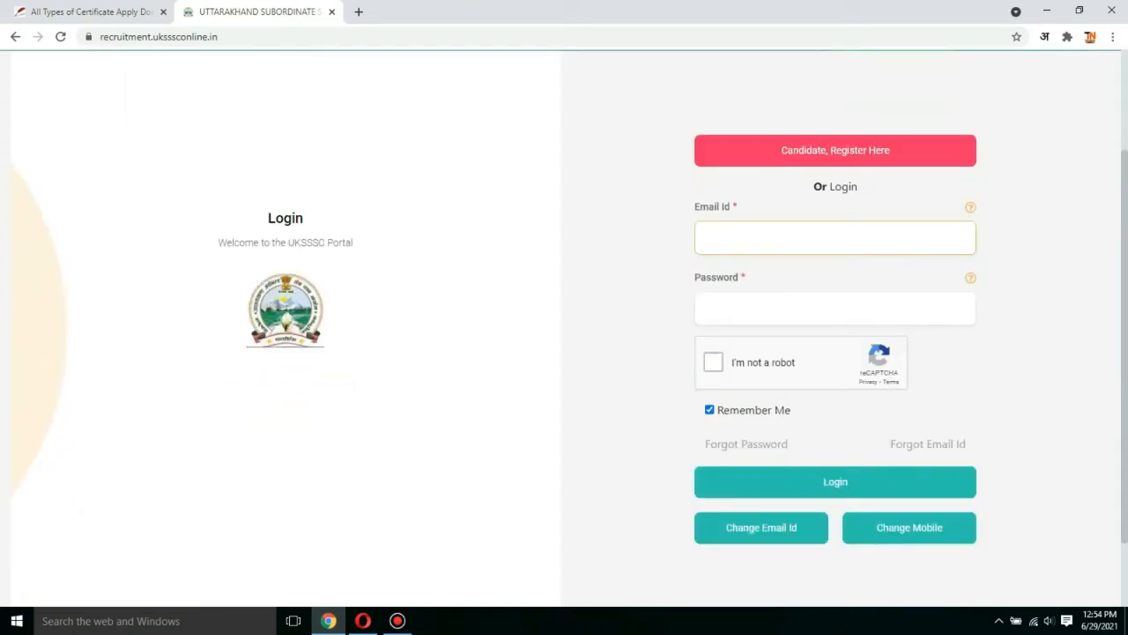
{"action": "scroll", "coordinate": [564, 328], "scroll_direction": "up", "scroll_amount": 2}
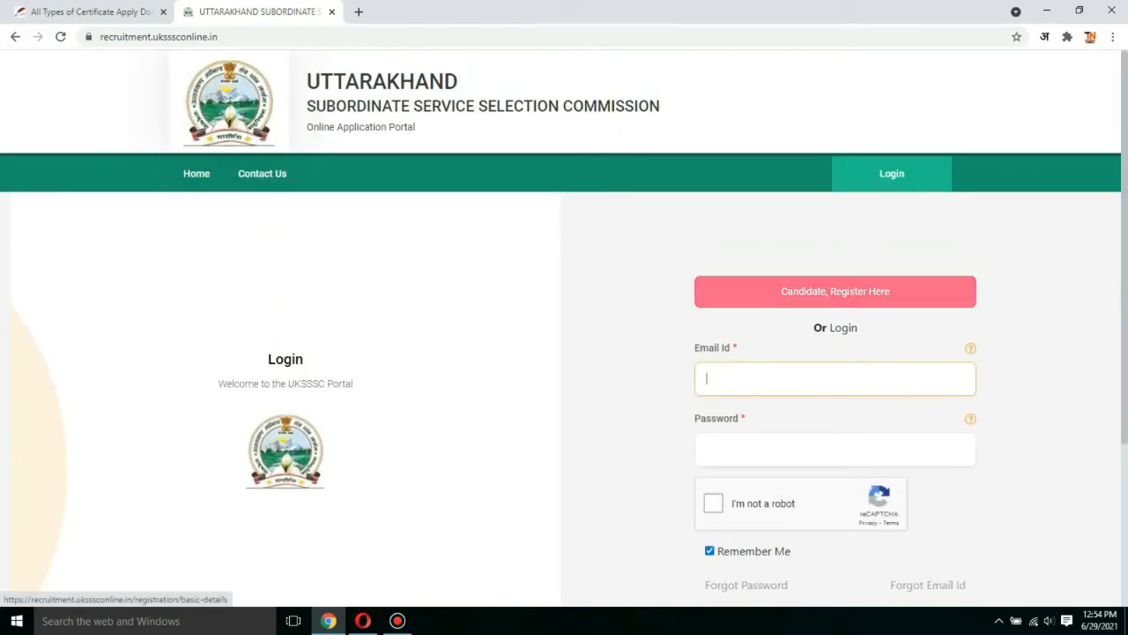
{"action": "left_click", "coordinate": [835, 291]}
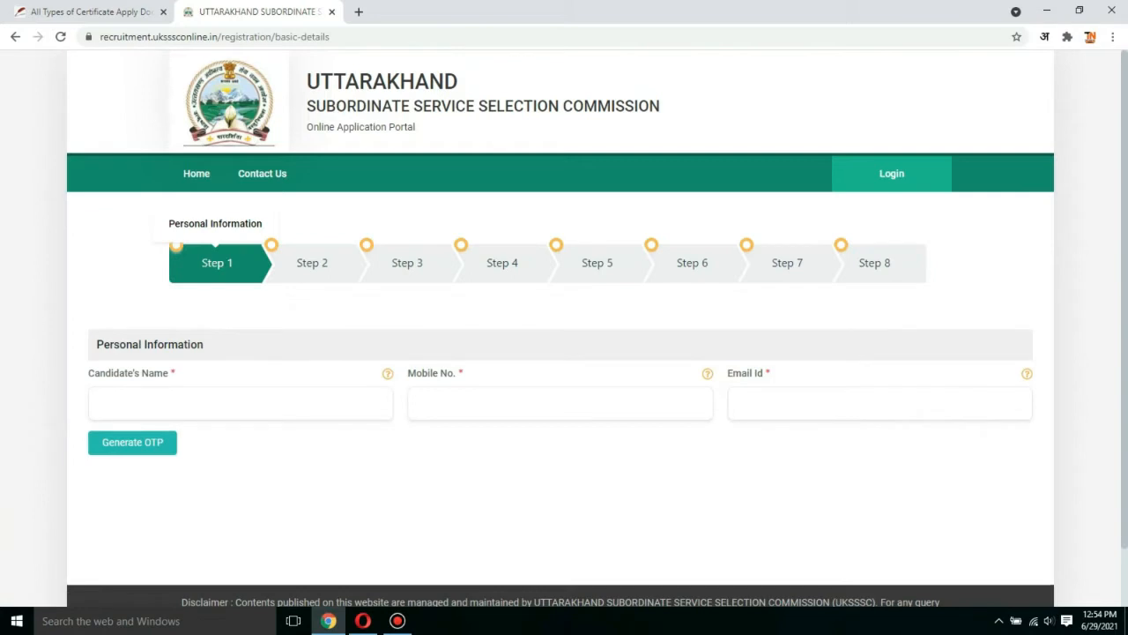
{"action": "scroll", "coordinate": [560, 328], "scroll_direction": "down", "scroll_amount": 1}
{"action": "left_click", "coordinate": [241, 338]}
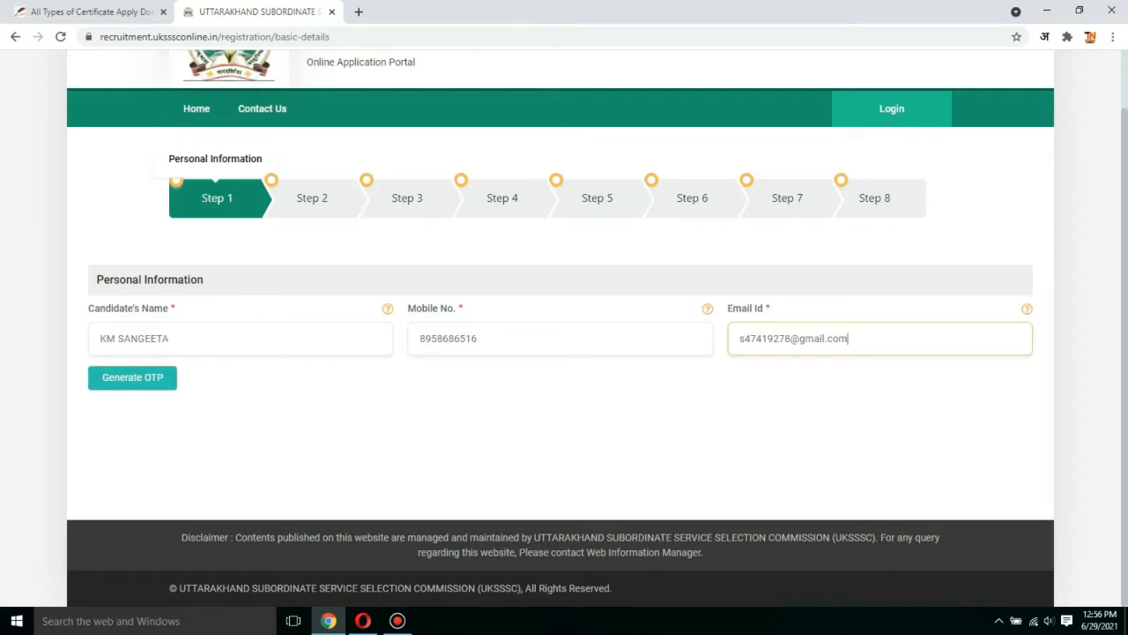
Generate an OTP and submit the received one-time code to verify the registration.
{"action": "left_click", "coordinate": [132, 377]}
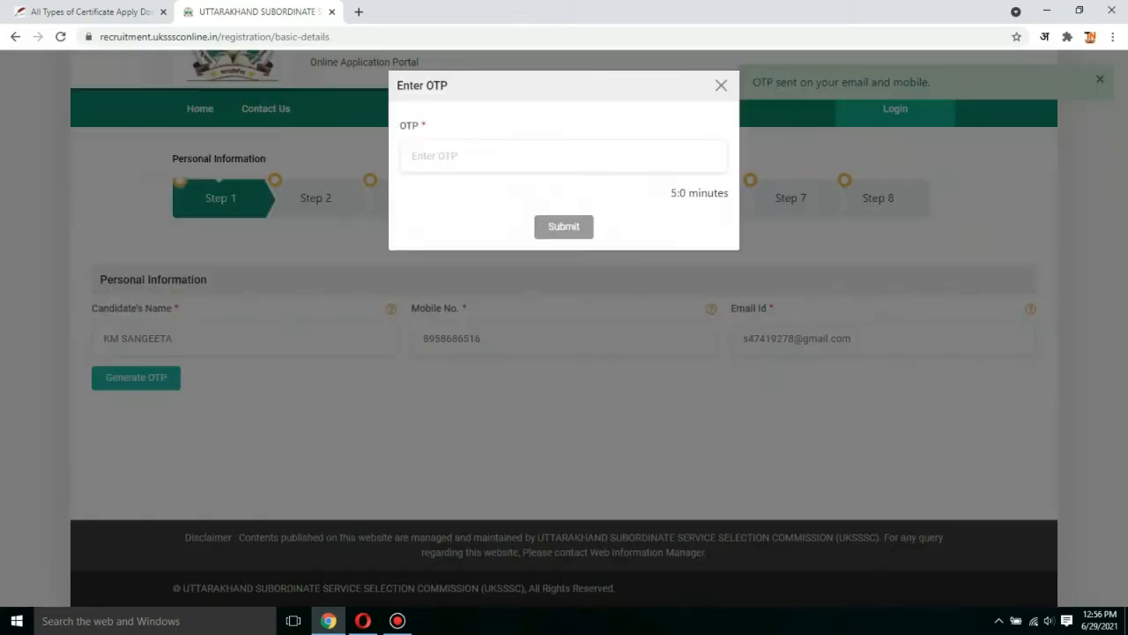
{"action": "left_click", "coordinate": [564, 156]}
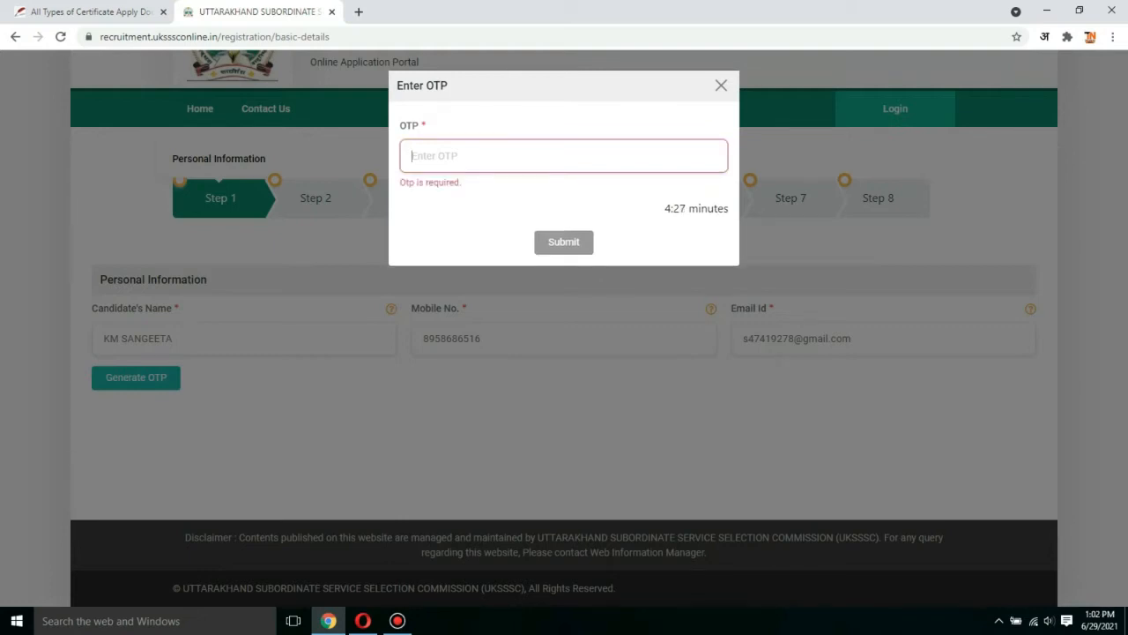
{"action": "key", "text": "Return"}
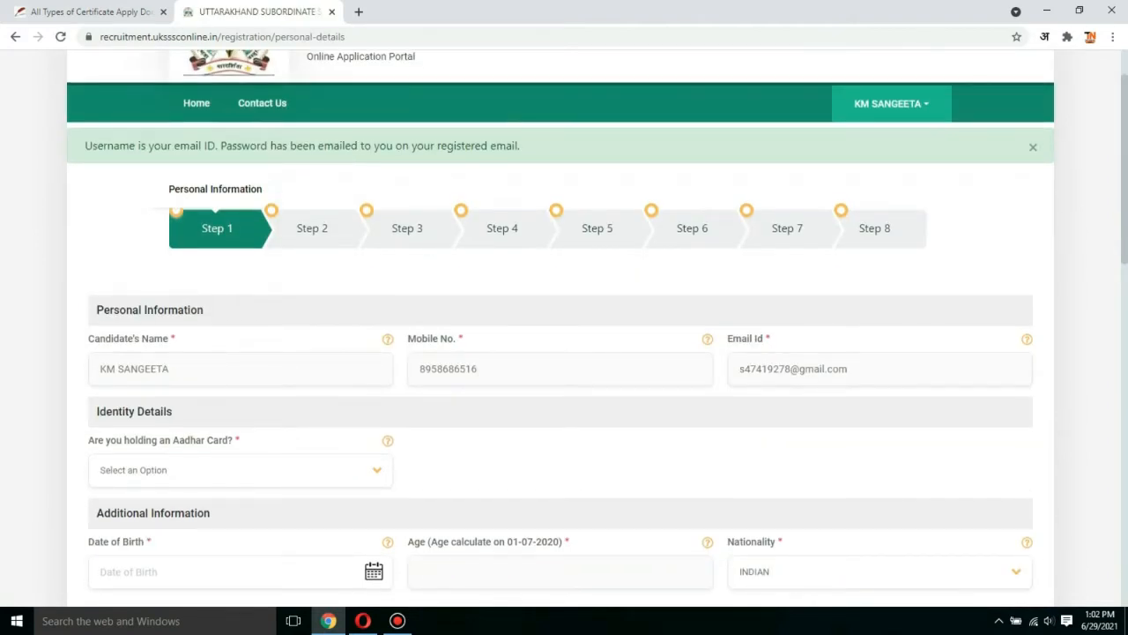
Answer Yes to holding an Aadhar Card and enter the Aadhar number and name on the card.
{"action": "scroll", "coordinate": [564, 323], "scroll_direction": "down", "scroll_amount": 2}
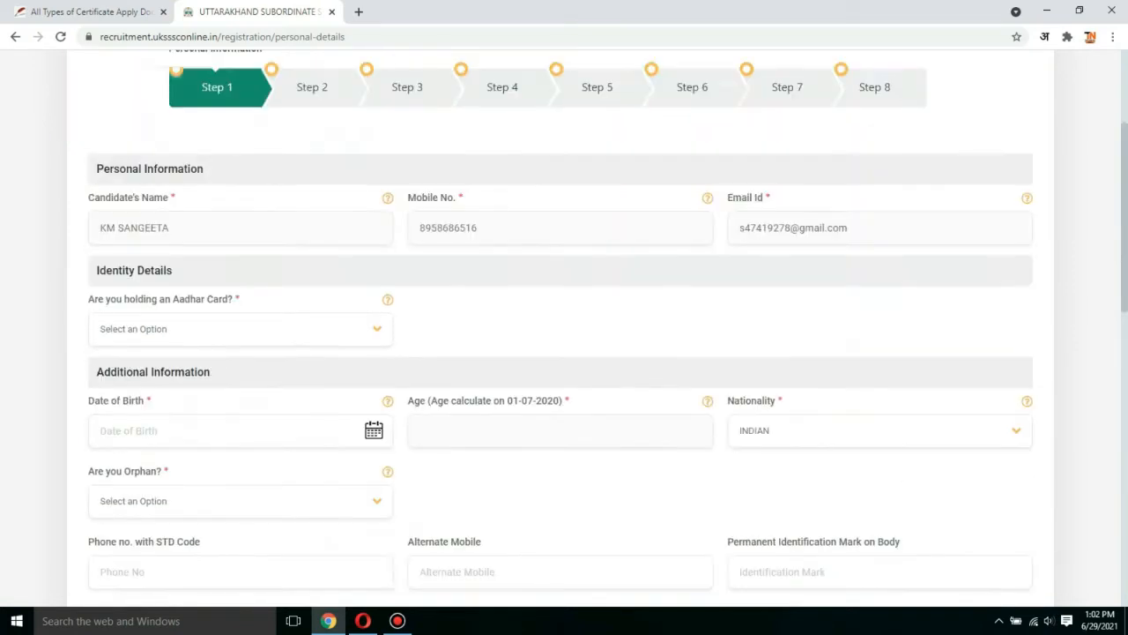
{"action": "scroll", "coordinate": [564, 324], "scroll_direction": "up", "scroll_amount": 3}
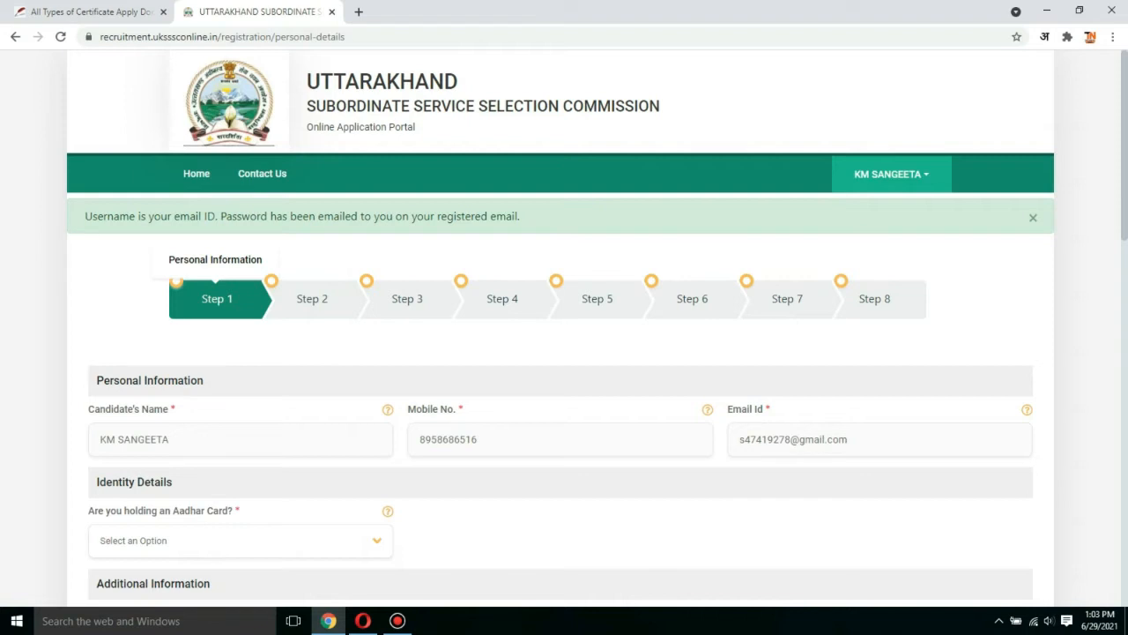
{"action": "scroll", "coordinate": [565, 323], "scroll_direction": "down", "scroll_amount": 4}
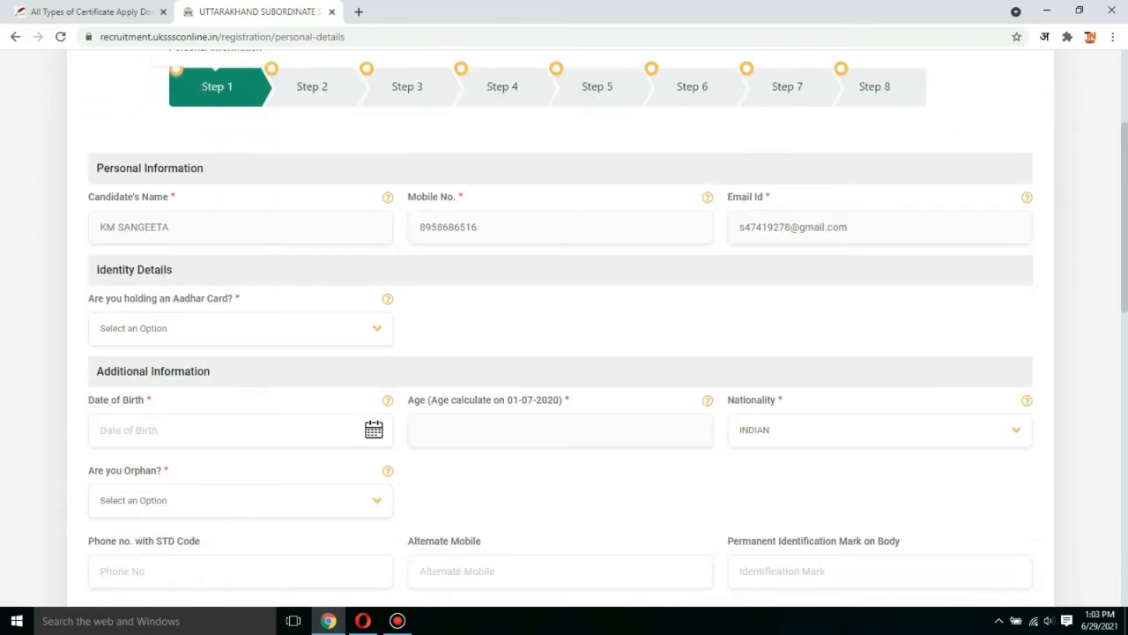
{"action": "scroll", "coordinate": [564, 324], "scroll_direction": "up", "scroll_amount": 1}
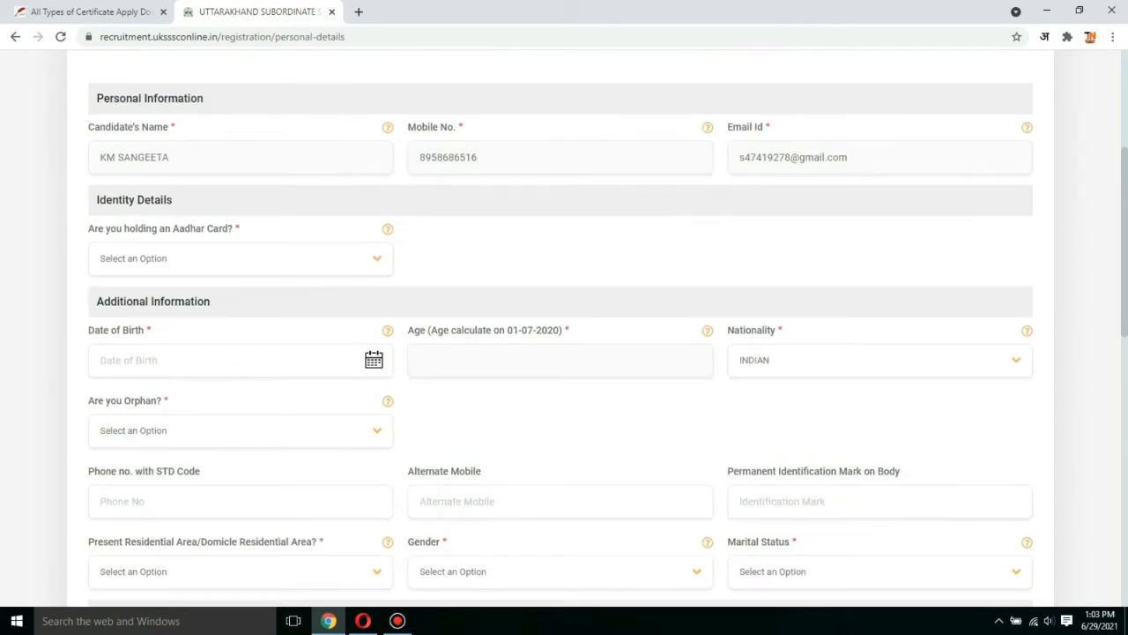
{"action": "scroll", "coordinate": [564, 323], "scroll_direction": "down", "scroll_amount": 1}
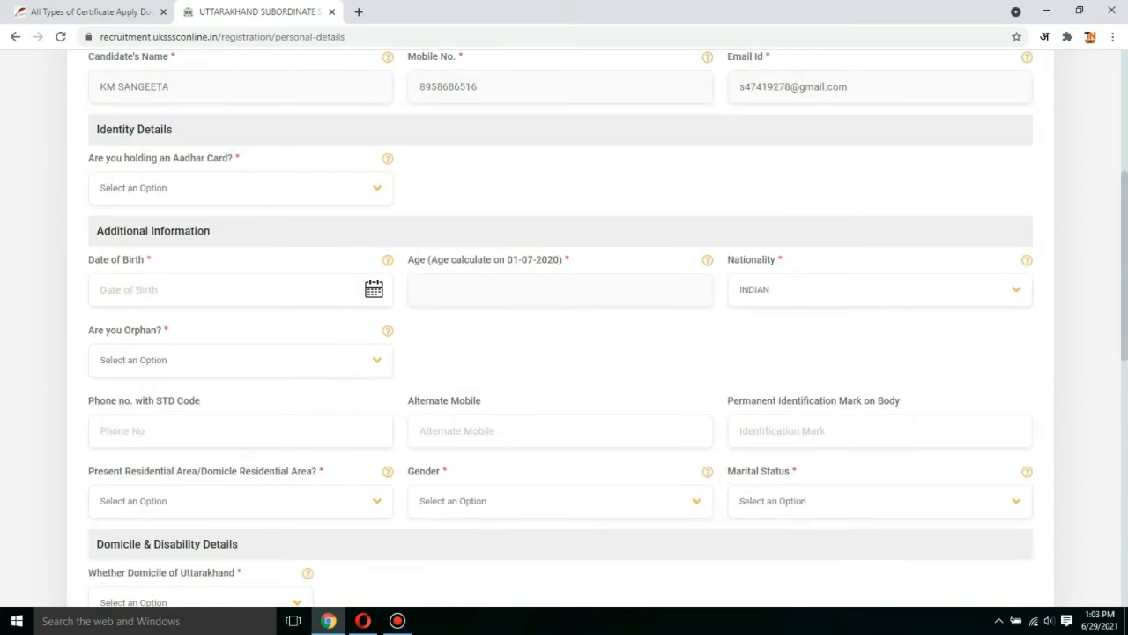
{"action": "left_click", "coordinate": [240, 188]}
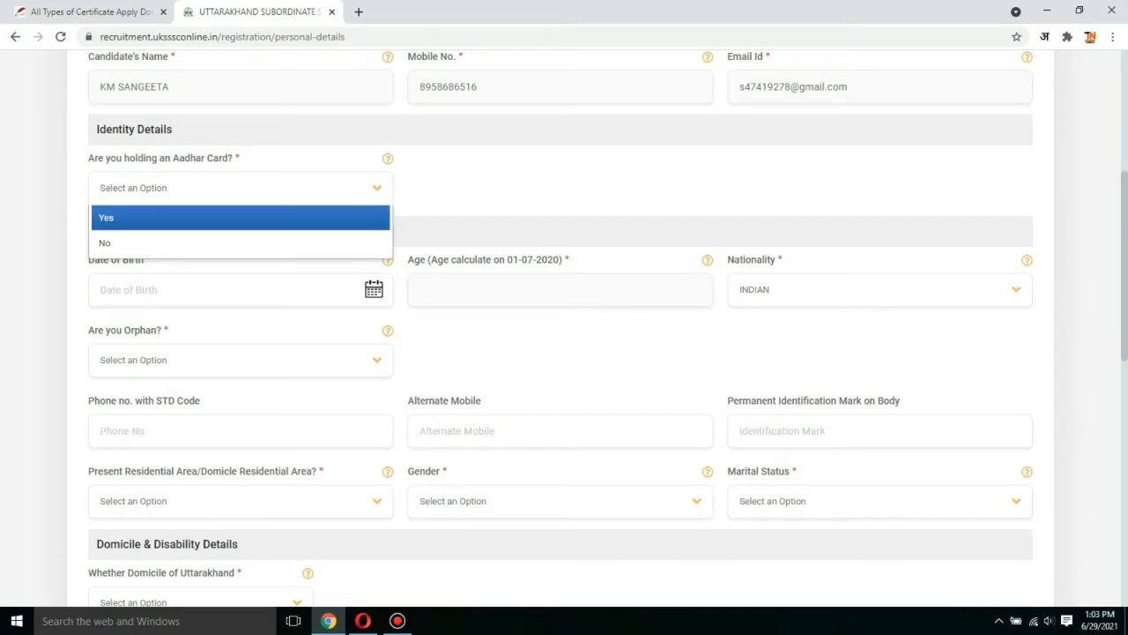
{"action": "left_click", "coordinate": [239, 217]}
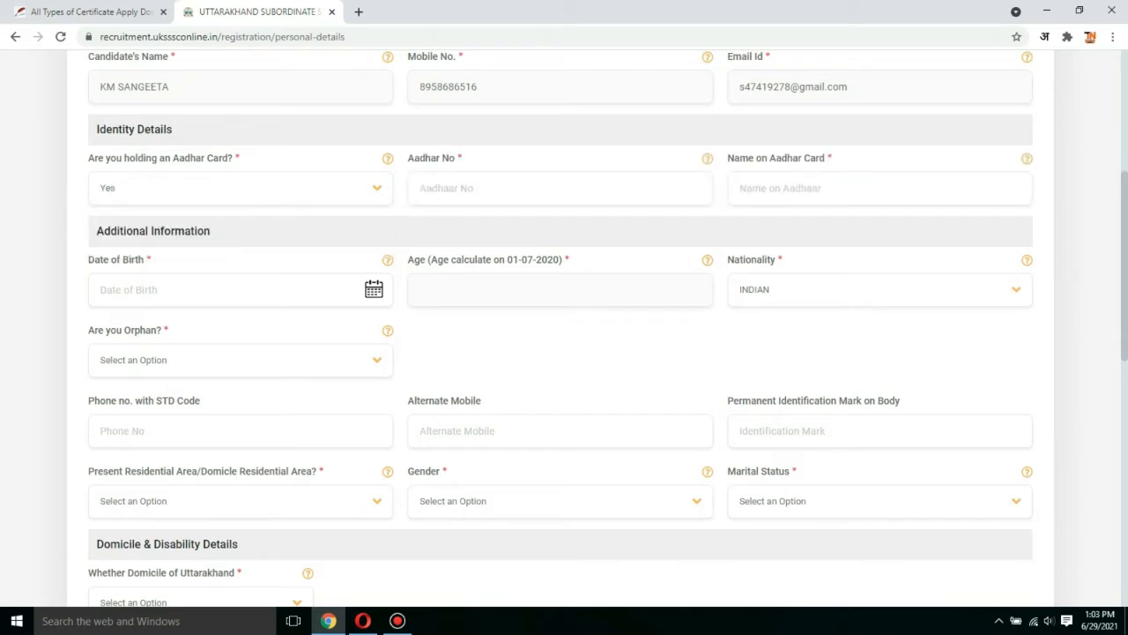
{"action": "left_click", "coordinate": [239, 188]}
{"action": "left_click", "coordinate": [559, 188]}
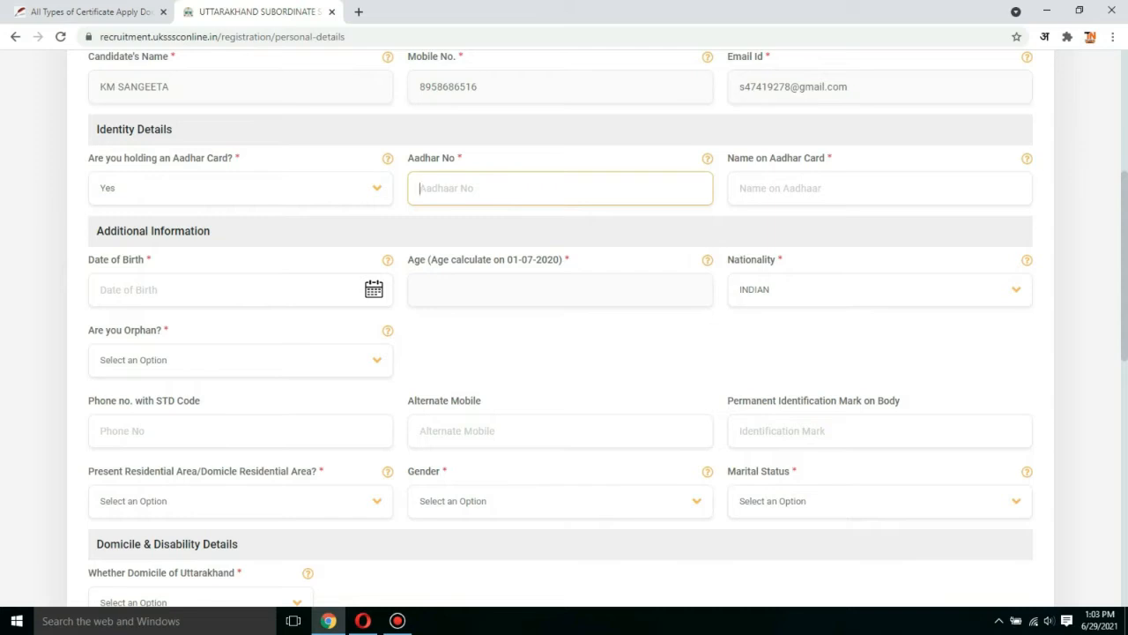
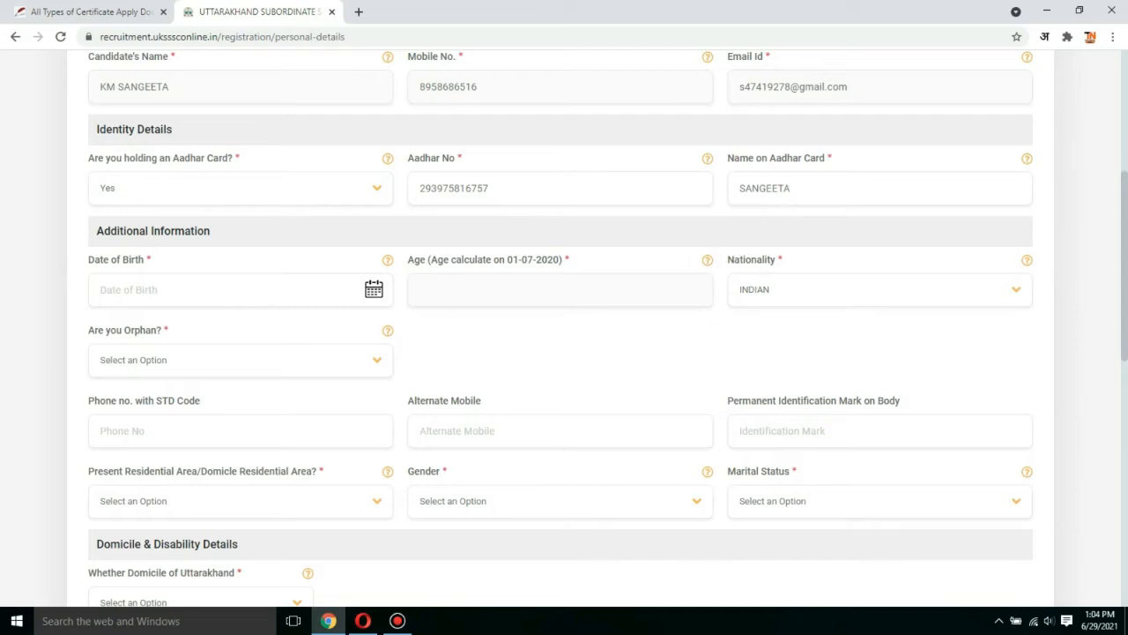
{"action": "scroll", "coordinate": [560, 328], "scroll_direction": "down", "scroll_amount": 1}
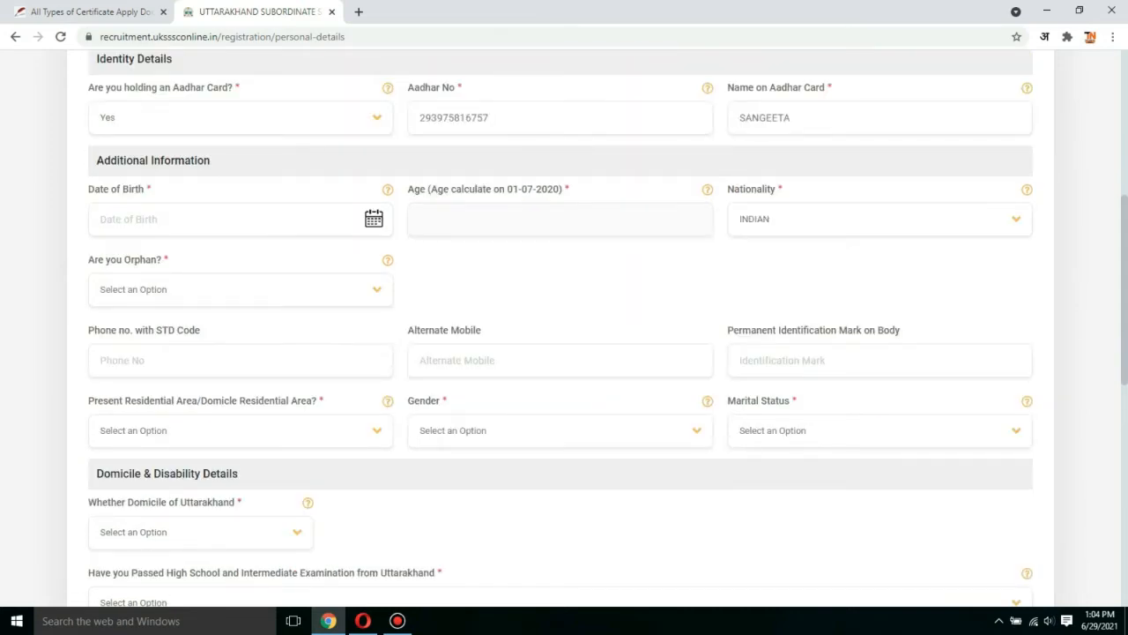
Pick 31 May 2000 as the date of birth, giving an age of 20.
{"action": "left_click", "coordinate": [240, 220]}
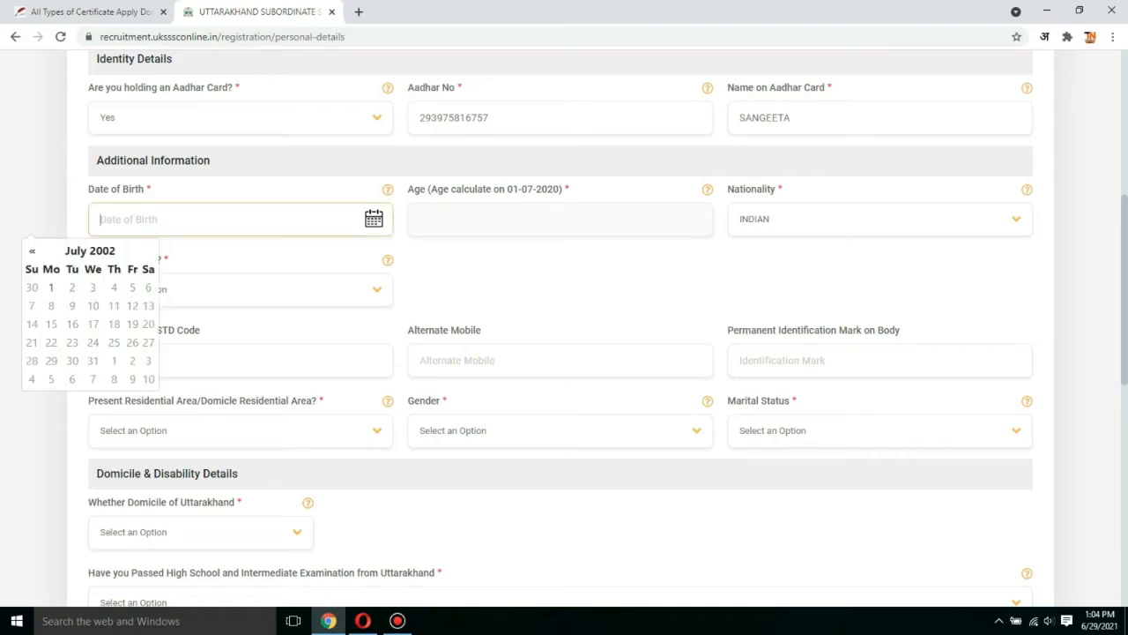
{"action": "left_click", "coordinate": [89, 250]}
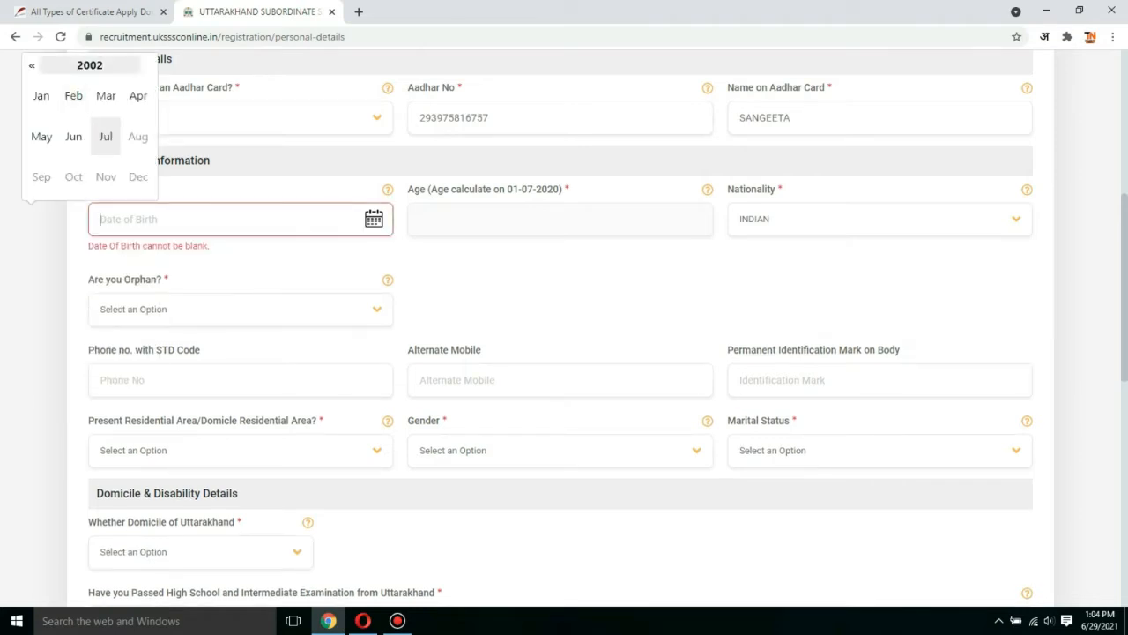
{"action": "left_click", "coordinate": [90, 65]}
{"action": "left_click", "coordinate": [74, 95]}
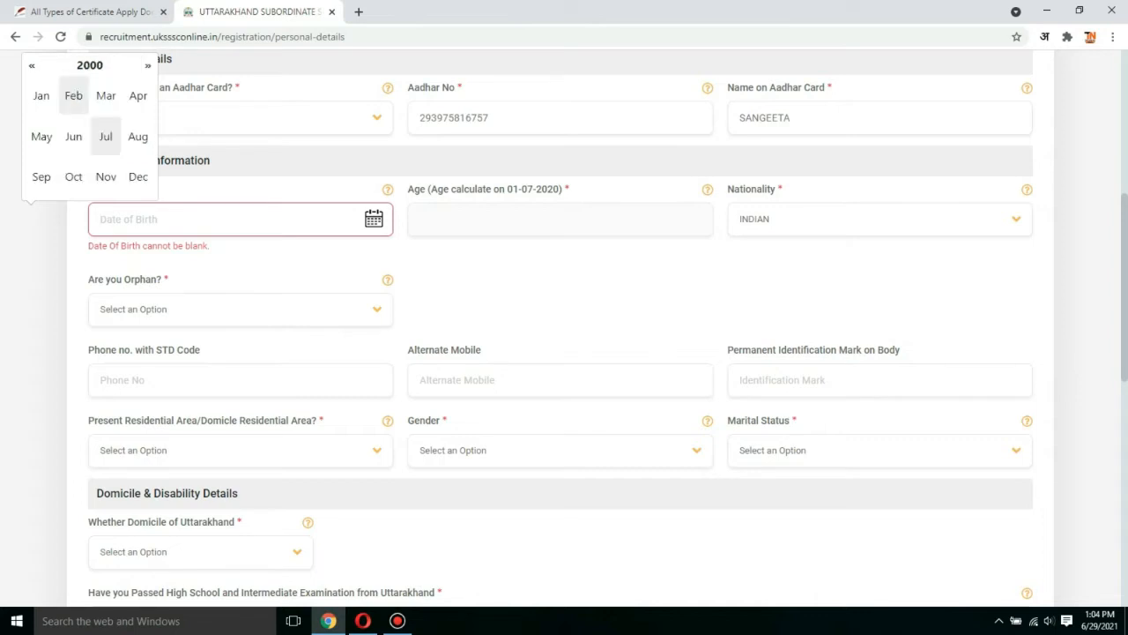
{"action": "left_click", "coordinate": [42, 137]}
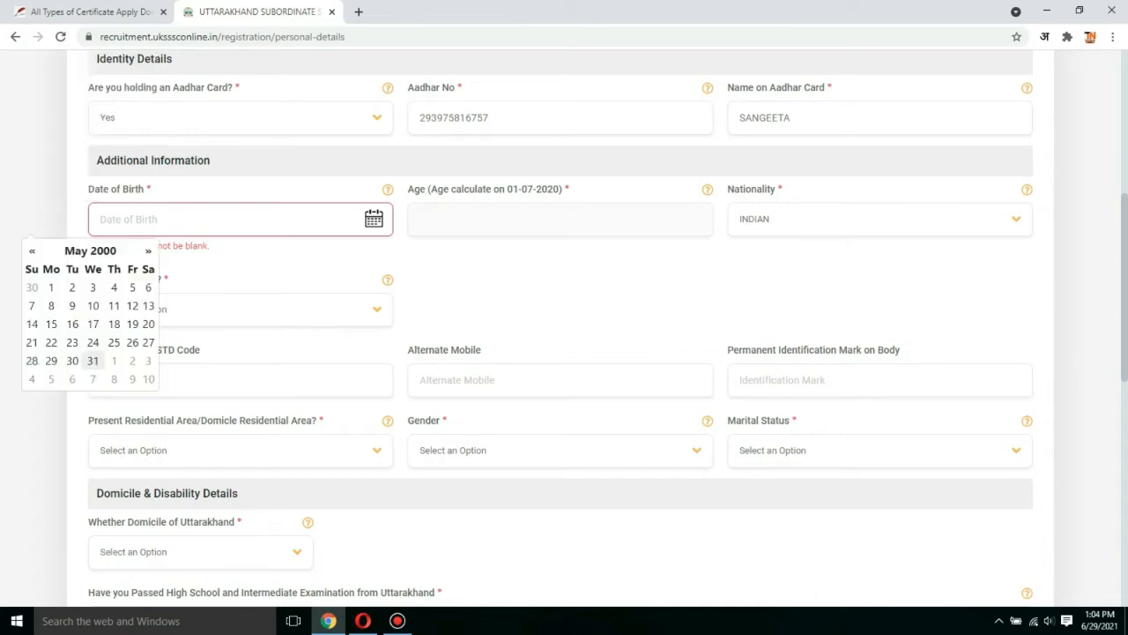
{"action": "left_click", "coordinate": [92, 360]}
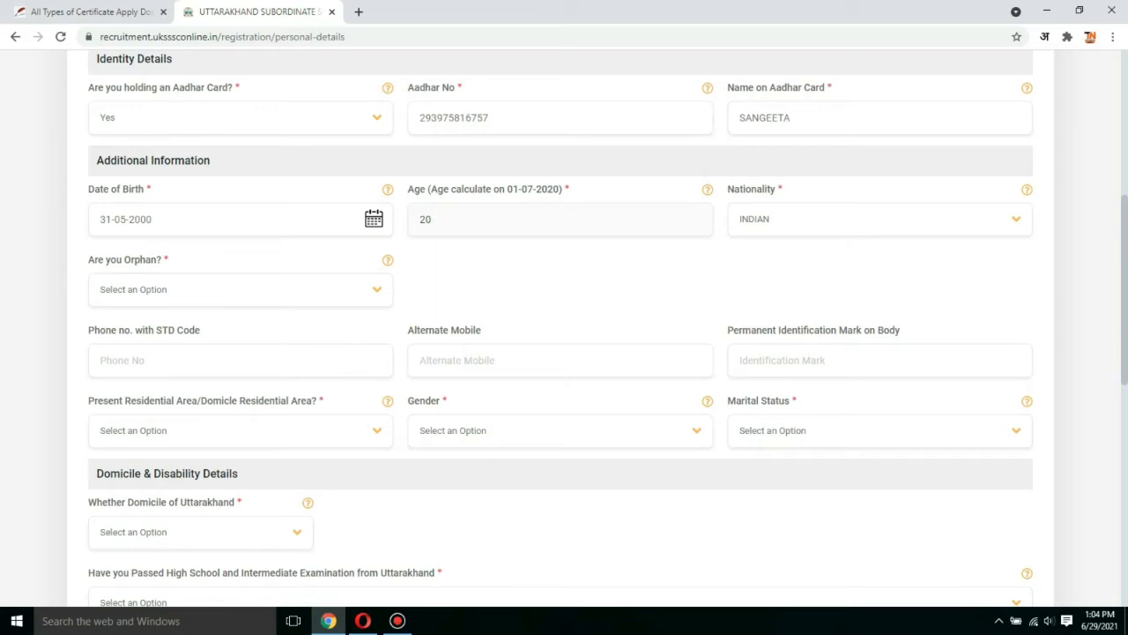
Keep nationality as INDIAN and answer No to 'Are you Orphan?'.
{"action": "left_click", "coordinate": [880, 219]}
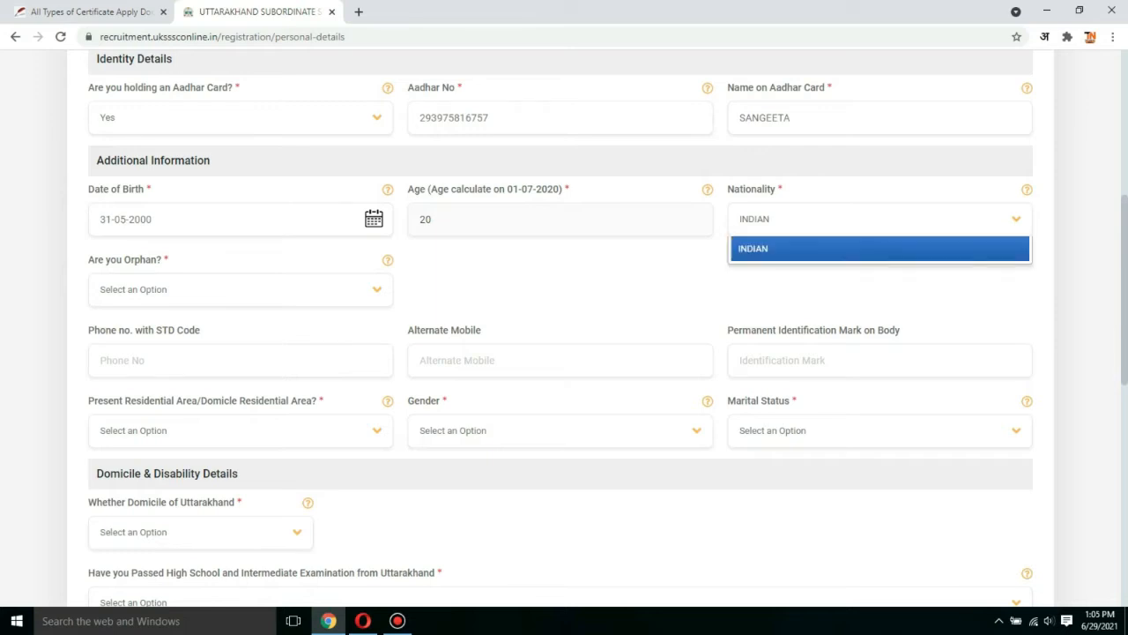
{"action": "left_click", "coordinate": [879, 248]}
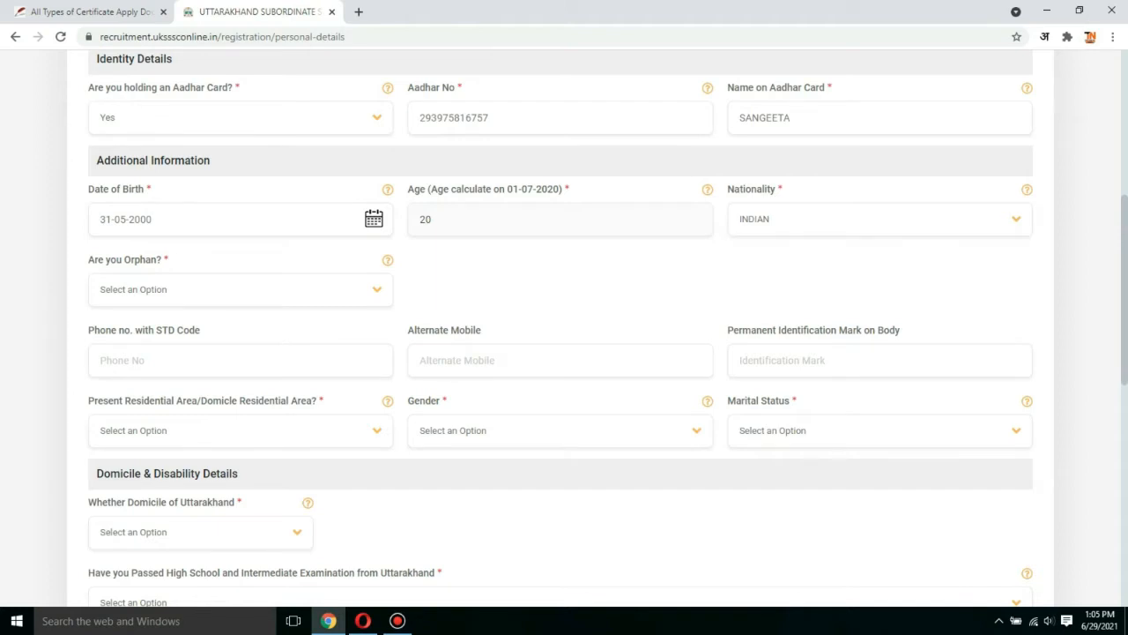
{"action": "scroll", "coordinate": [240, 218], "scroll_direction": "down", "scroll_amount": 1}
{"action": "left_click", "coordinate": [240, 219]}
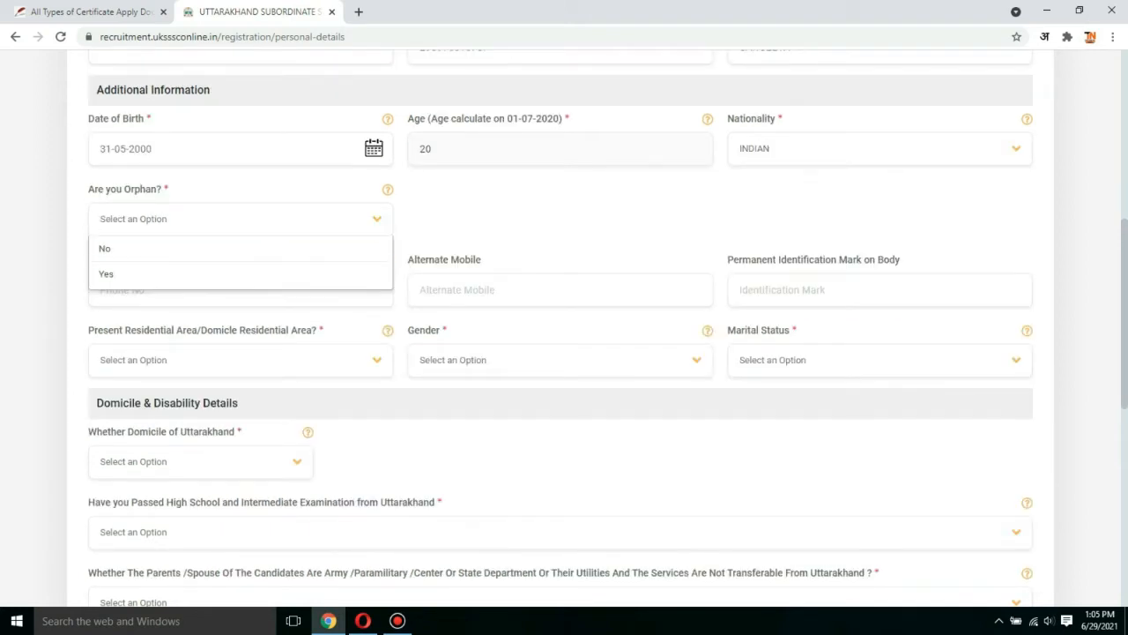
{"action": "left_click", "coordinate": [241, 218]}
{"action": "left_click", "coordinate": [241, 219]}
{"action": "left_click", "coordinate": [241, 248]}
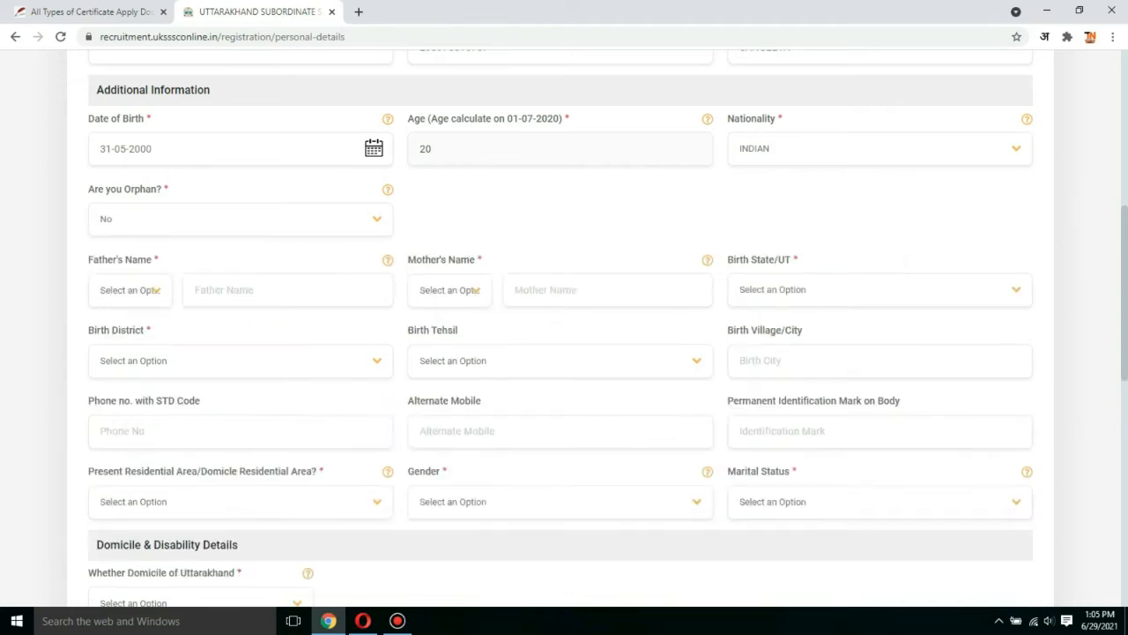
{"action": "scroll", "coordinate": [564, 326], "scroll_direction": "down", "scroll_amount": 1}
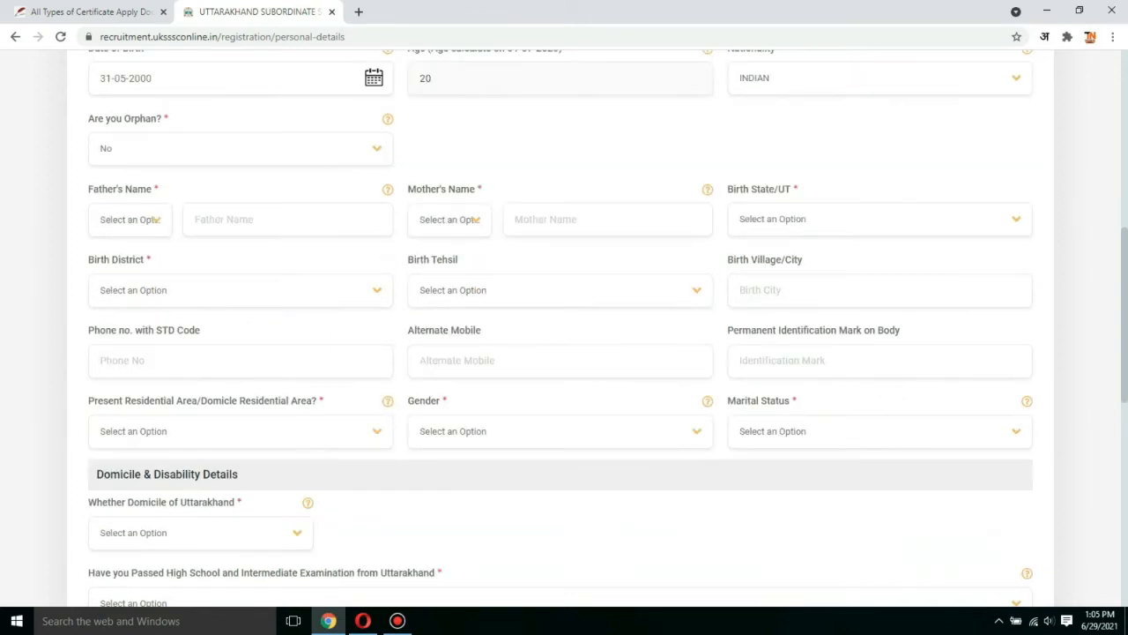
Enter the father's name with title Shri and the mother's name with title Smt.
{"action": "left_click", "coordinate": [130, 219]}
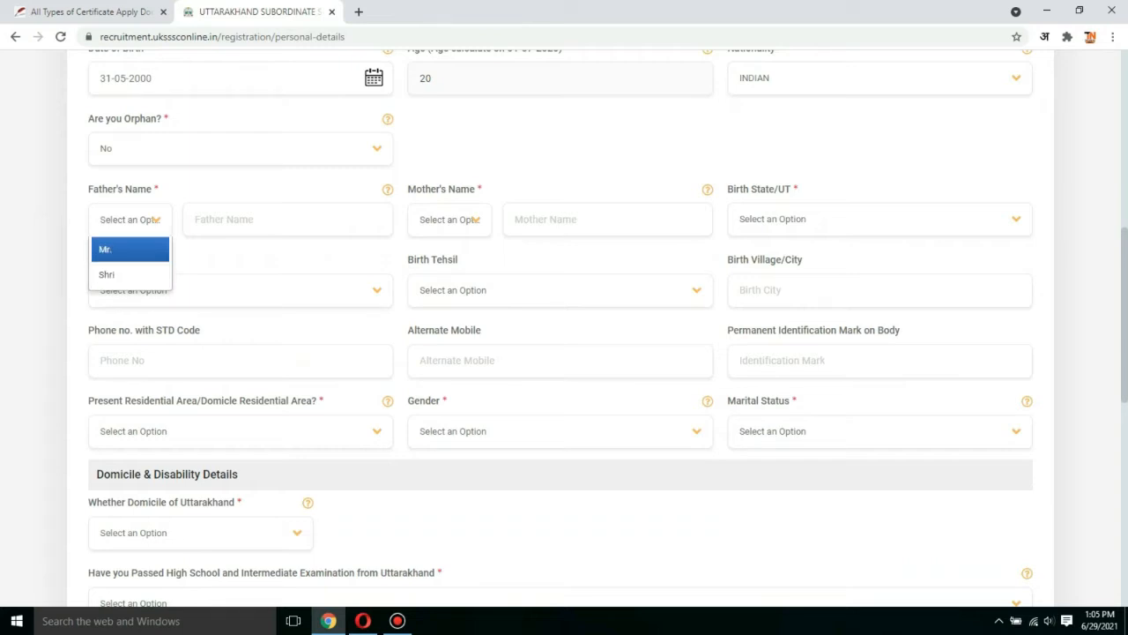
{"action": "left_click", "coordinate": [129, 275]}
{"action": "left_click", "coordinate": [288, 219]}
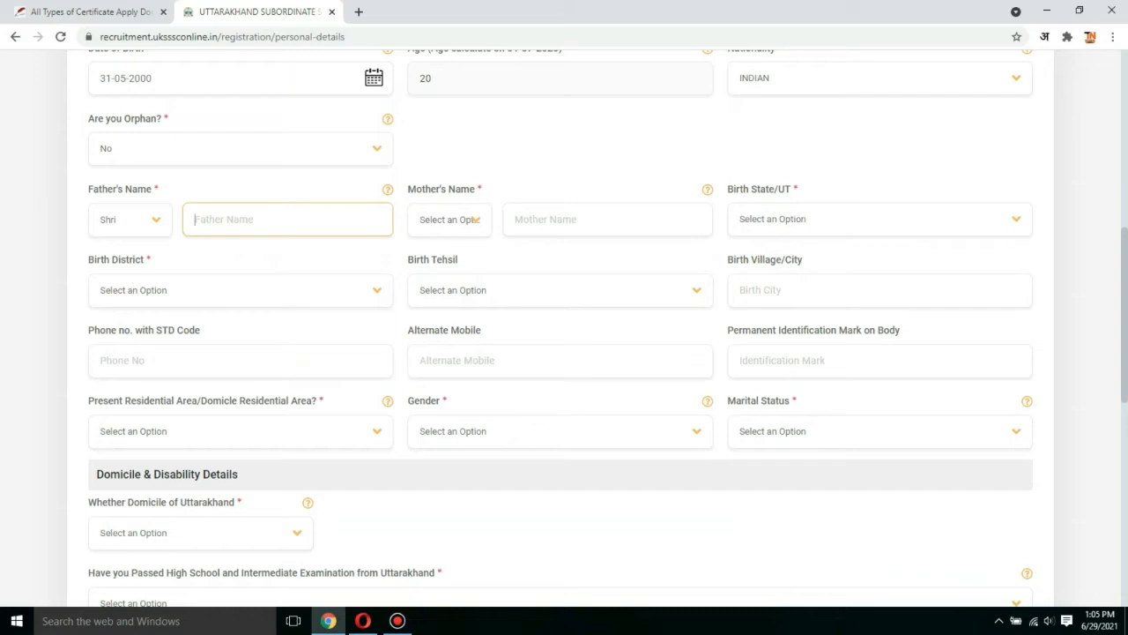
{"action": "left_click", "coordinate": [474, 219]}
{"action": "left_click", "coordinate": [428, 274]}
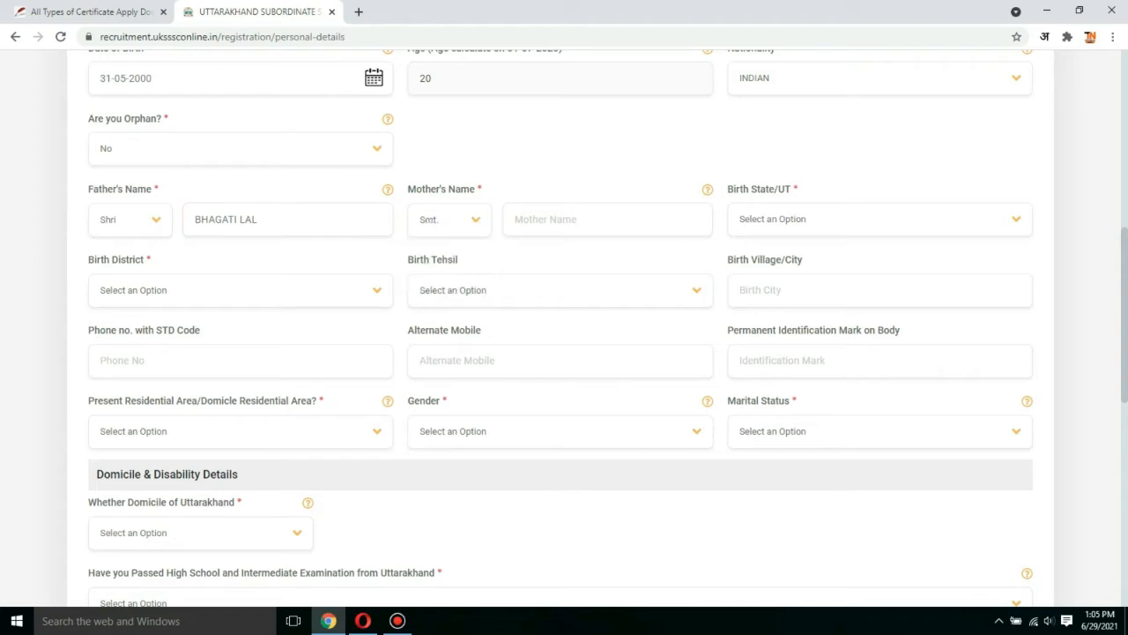
{"action": "left_click", "coordinate": [564, 219]}
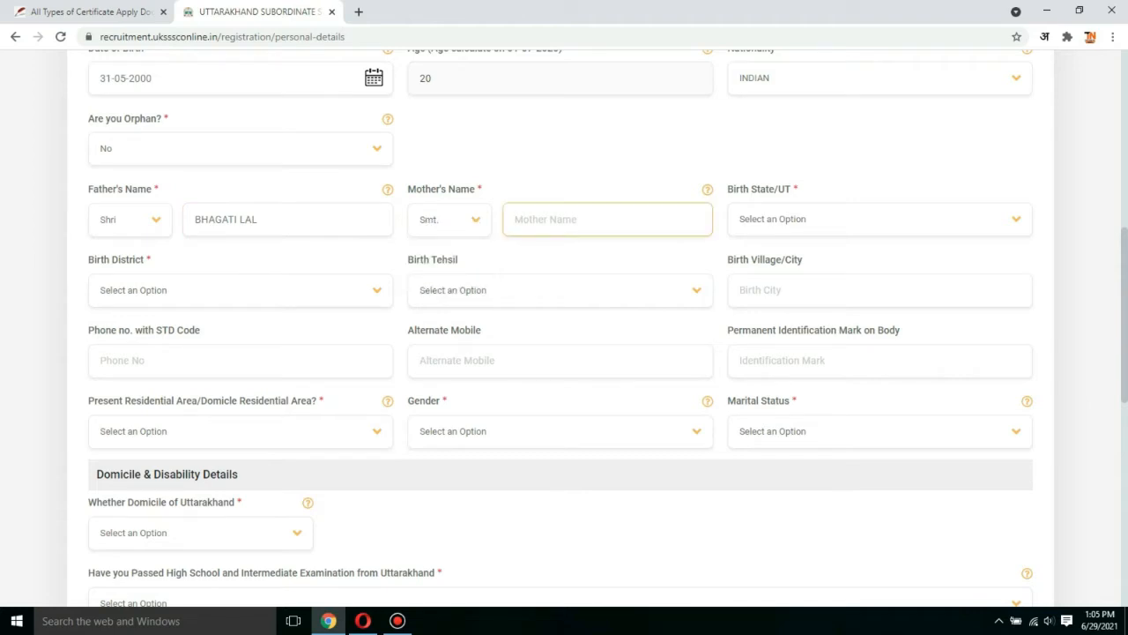
Choose UTTARAKHAND as the birth state and Chamoli as the birth district.
{"action": "left_click", "coordinate": [880, 220]}
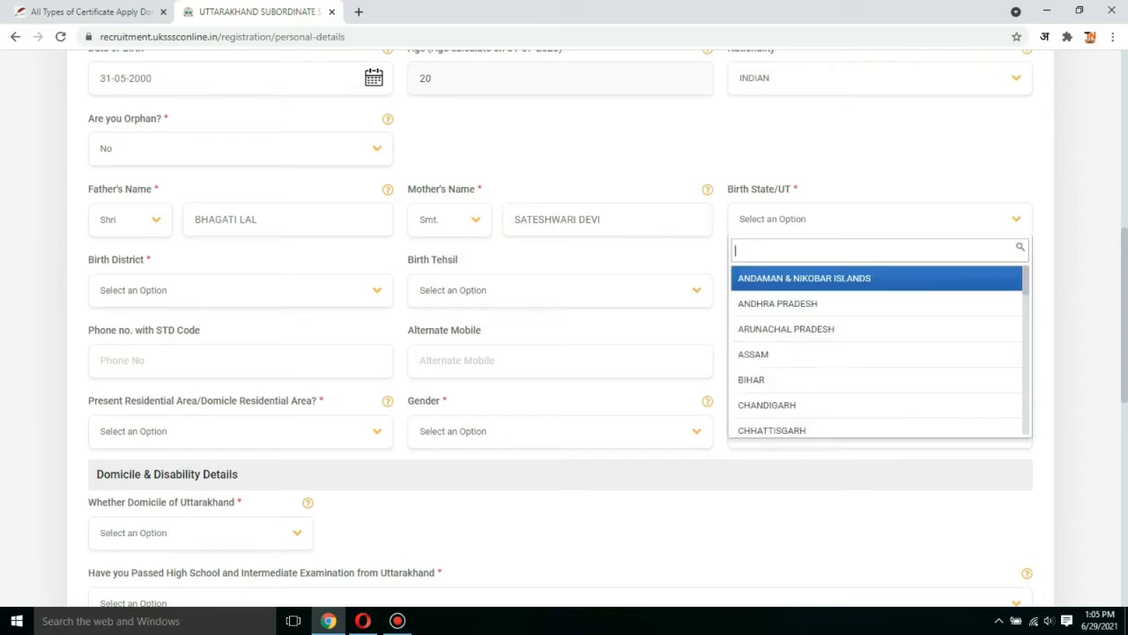
{"action": "key", "text": "Down"}
{"action": "key", "text": "Down"}
{"action": "key", "text": "Down"}
{"action": "key", "text": "Down"}
{"action": "key", "text": "Down"}
{"action": "key", "text": "Down"}
{"action": "key", "text": "Down"}
{"action": "key", "text": "Down"}
{"action": "key", "text": "Down"}
{"action": "key", "text": "Down"}
{"action": "key", "text": "Down"}
{"action": "key", "text": "Down"}
{"action": "key", "text": "Down"}
{"action": "key", "text": "Down"}
{"action": "key", "text": "Down"}
{"action": "key", "text": "Down"}
{"action": "key", "text": "Down"}
{"action": "key", "text": "Down"}
{"action": "key", "text": "Down"}
{"action": "key", "text": "Down"}
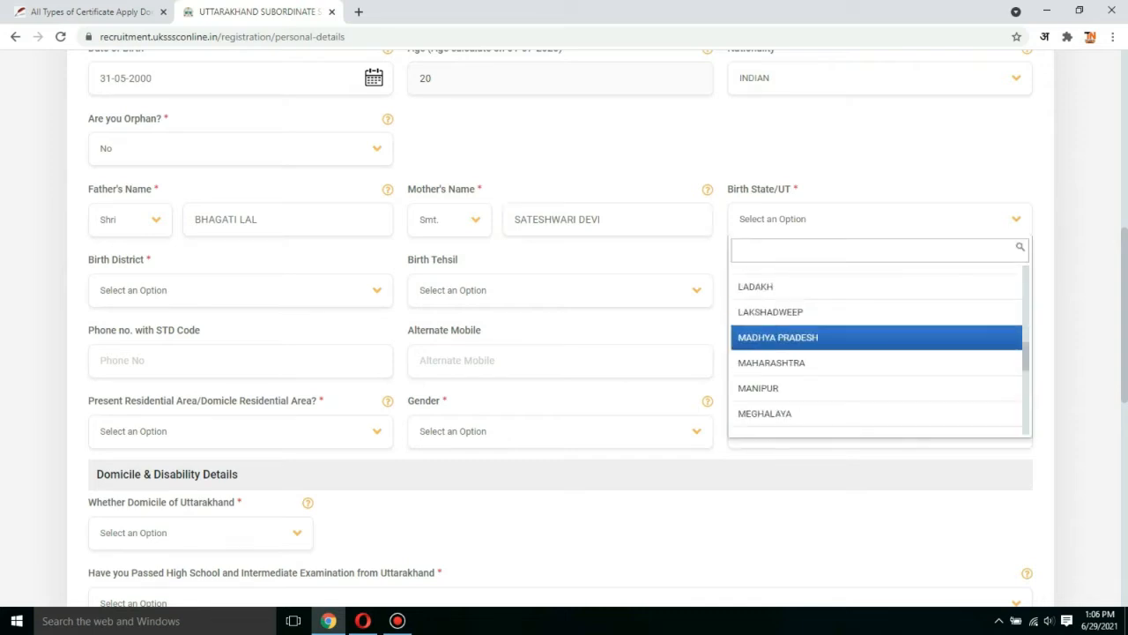
{"action": "key", "text": "Down"}
{"action": "key", "text": "Return"}
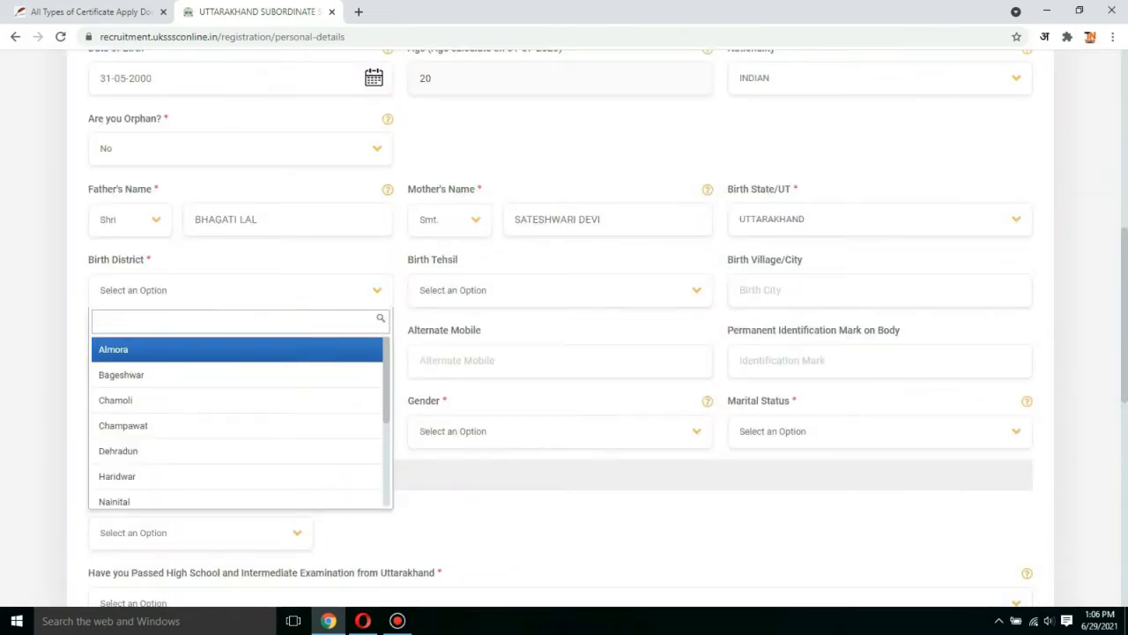
{"action": "key", "text": "Down"}
{"action": "key", "text": "Down"}
{"action": "key", "text": "Return"}
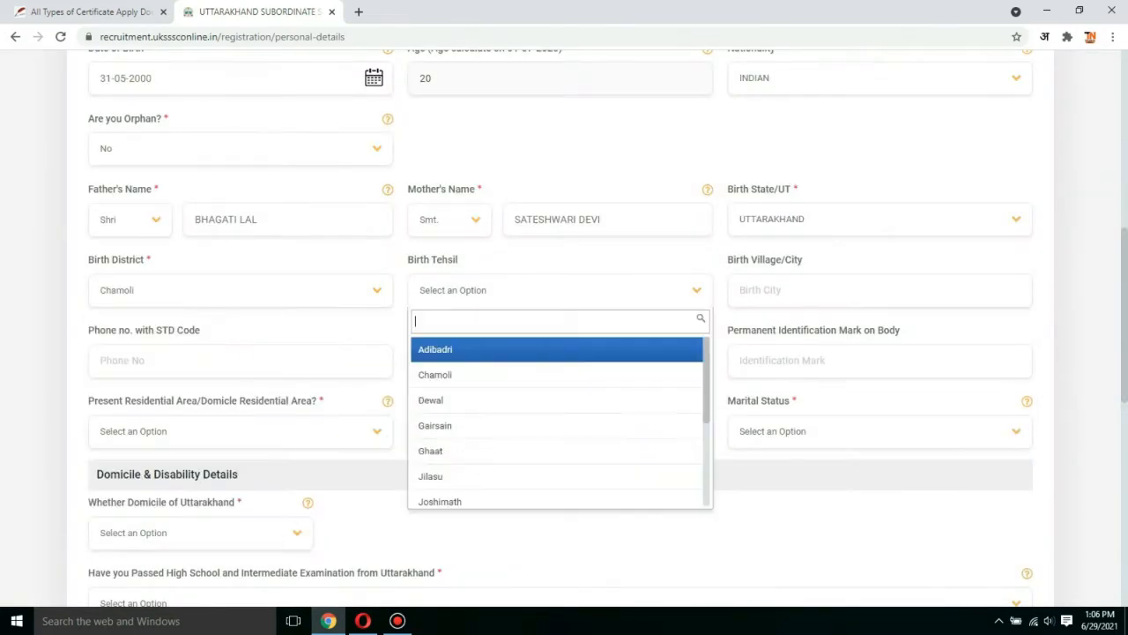
{"action": "key", "text": "Down"}
Set birth tehsil to Adibadri, birth village to KHET, and fill in the phone number.
{"action": "key", "text": "Up"}
{"action": "key", "text": "Return"}
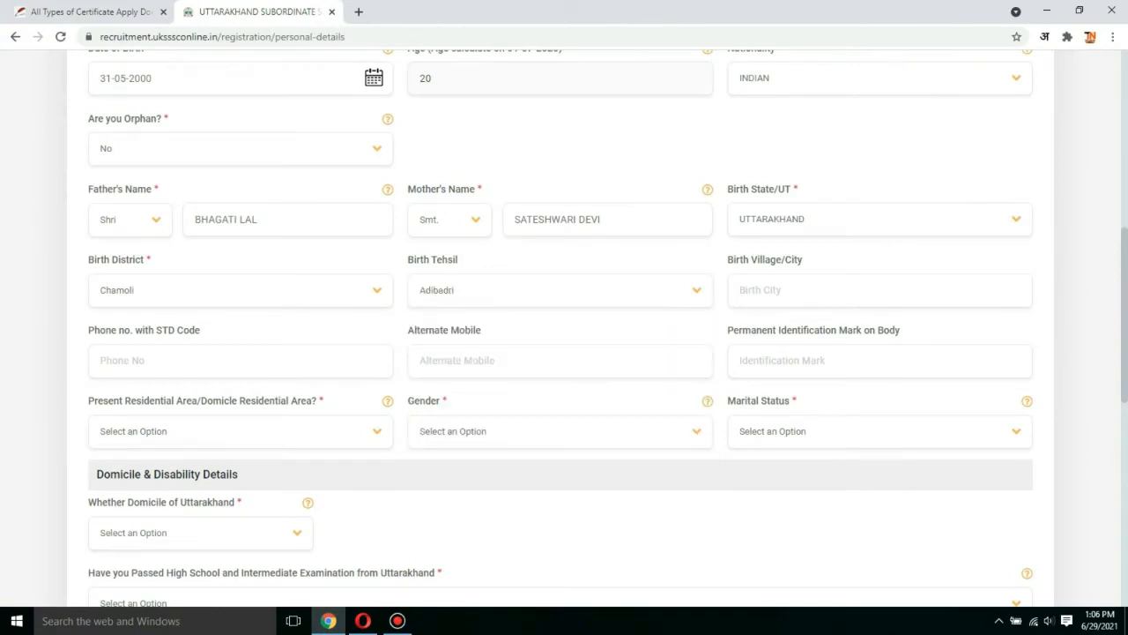
{"action": "left_click", "coordinate": [880, 290]}
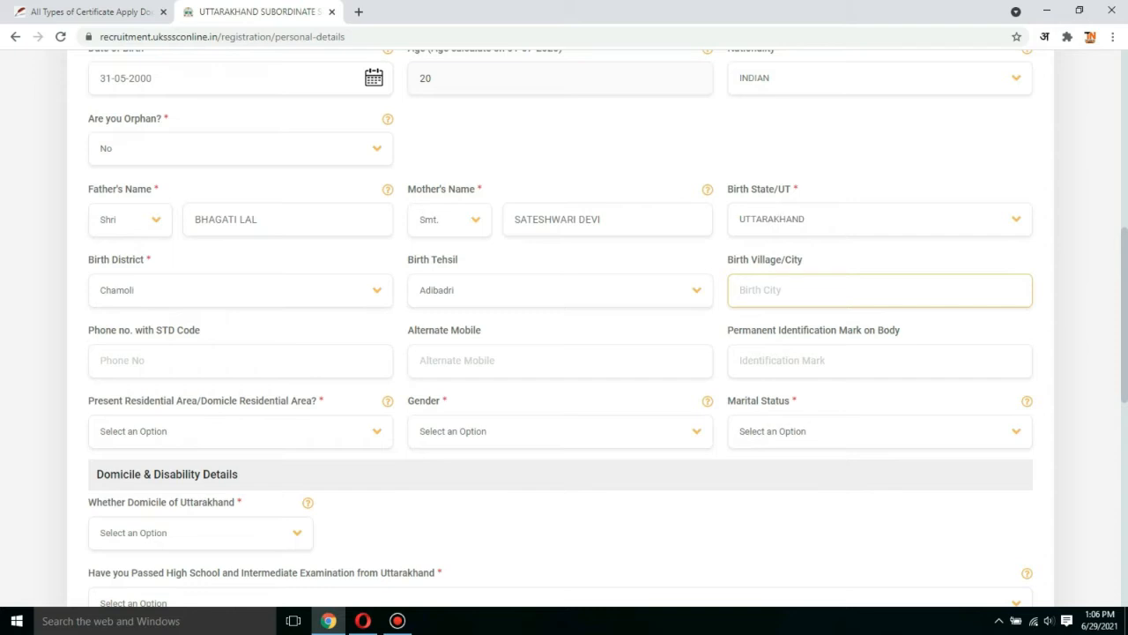
{"action": "type", "text": "KHET"}
{"action": "key", "text": "Tab"}
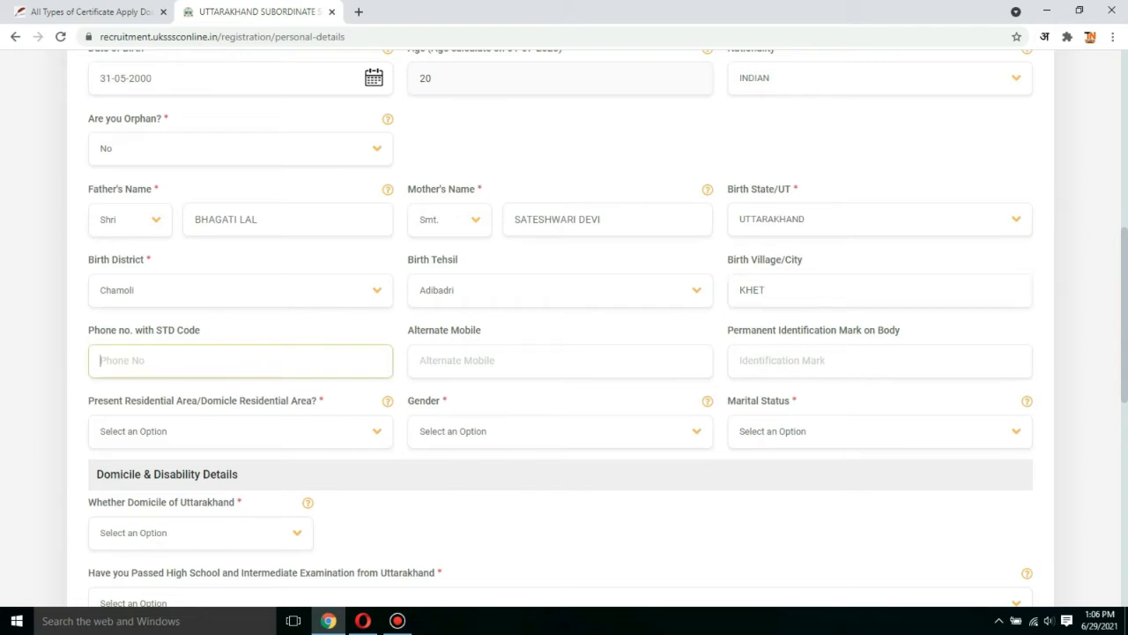
{"action": "key", "text": "ctrl+v"}
{"action": "key", "text": "Tab"}
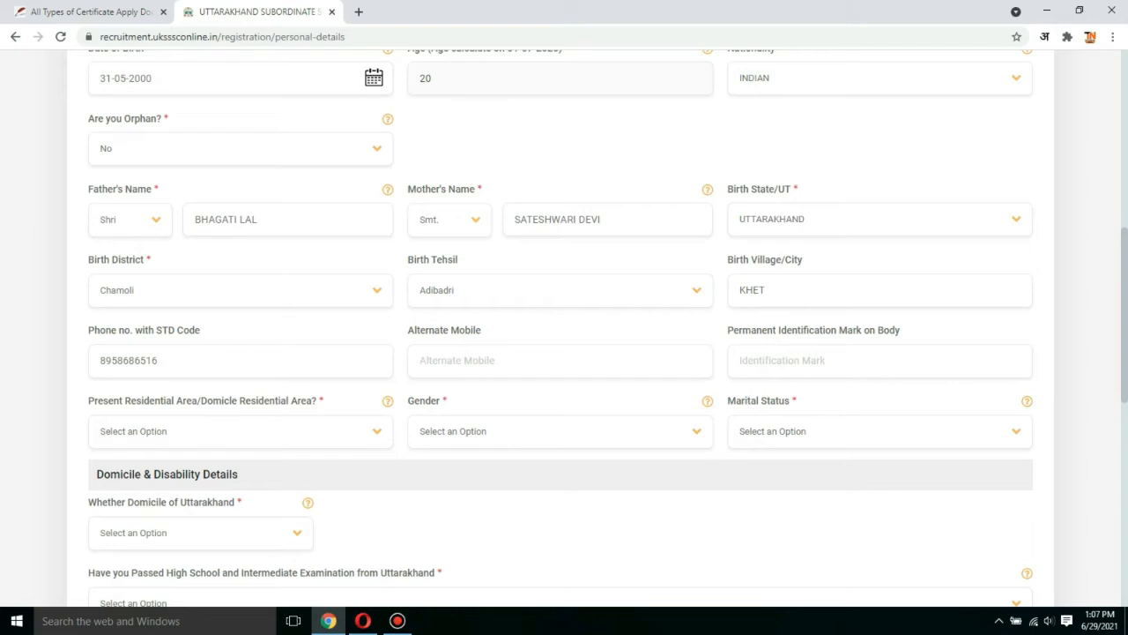
Enter 'no mark' as the identification mark.
{"action": "left_click", "coordinate": [797, 360]}
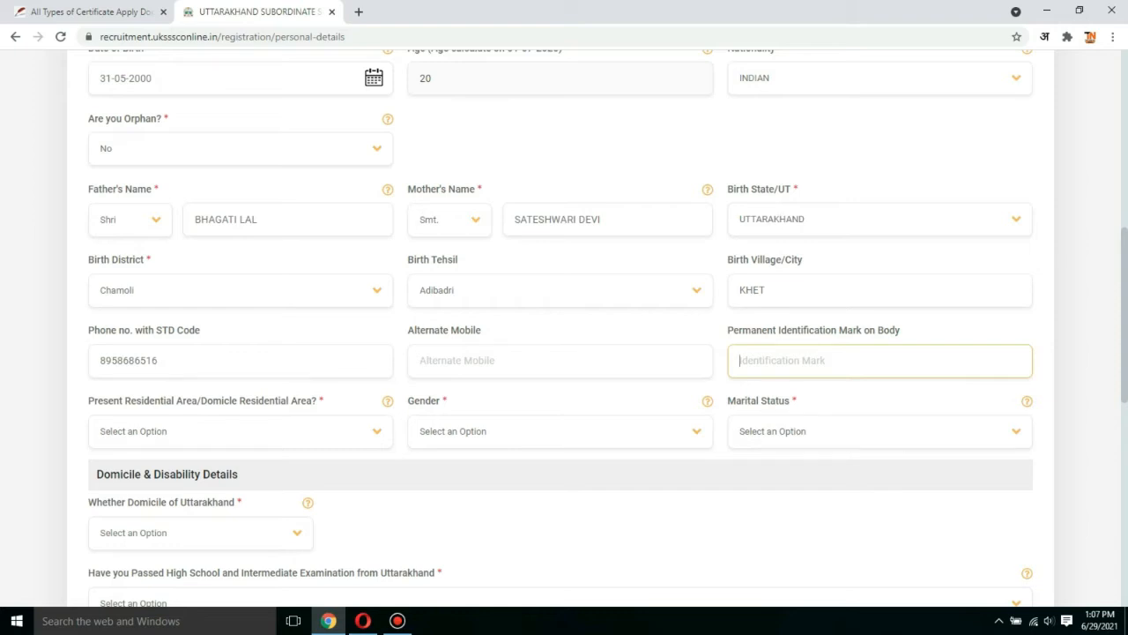
{"action": "type", "text": "no mark"}
{"action": "key", "text": "Tab"}
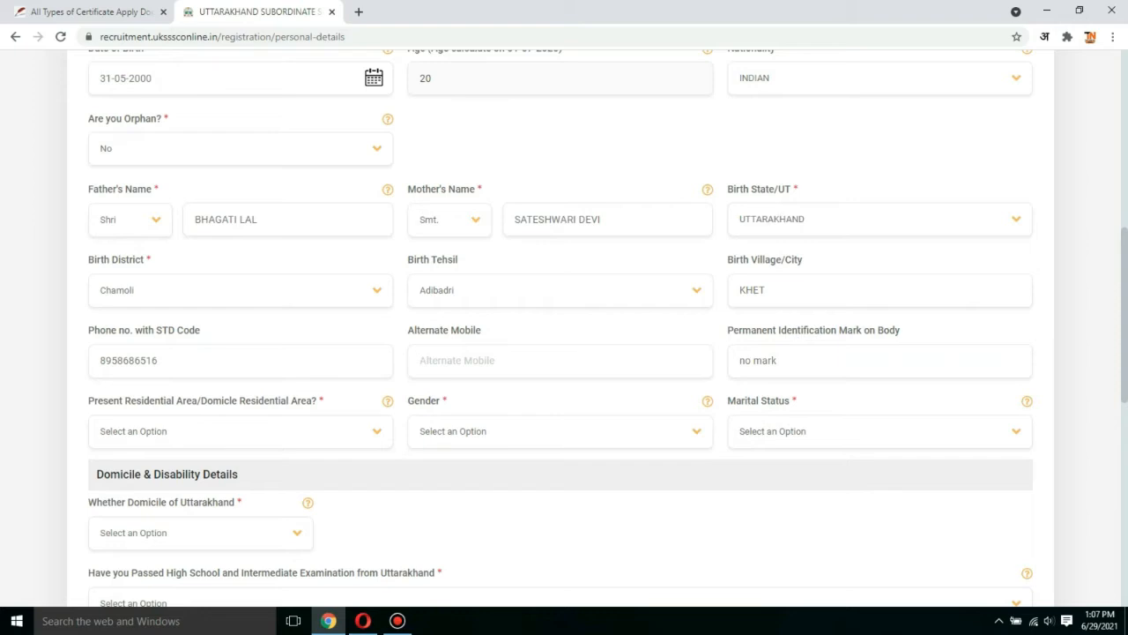
Choose Hill as residential area, FEMALE as gender and UNMARRIED as marital status.
{"action": "left_click", "coordinate": [240, 431]}
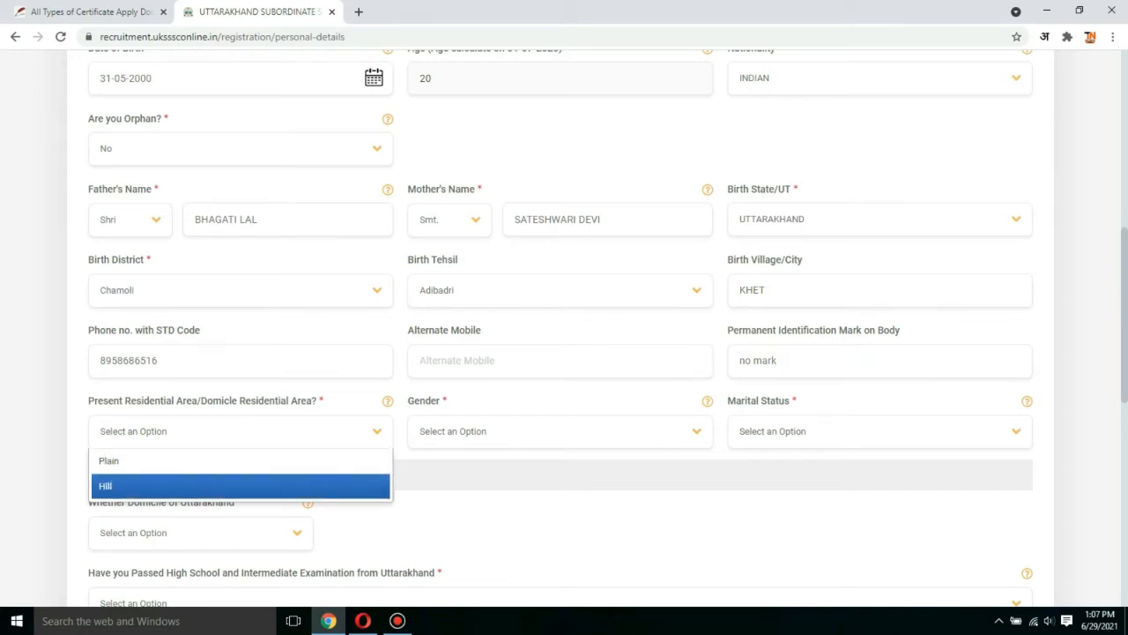
{"action": "left_click", "coordinate": [240, 485]}
{"action": "left_click", "coordinate": [560, 431]}
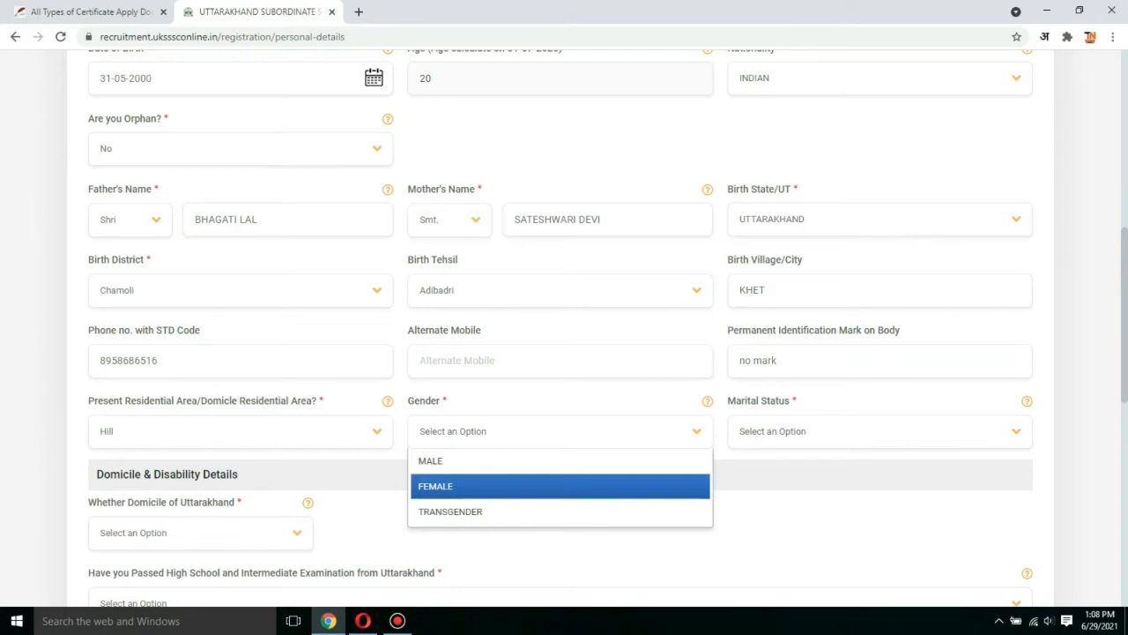
{"action": "left_click", "coordinate": [560, 486]}
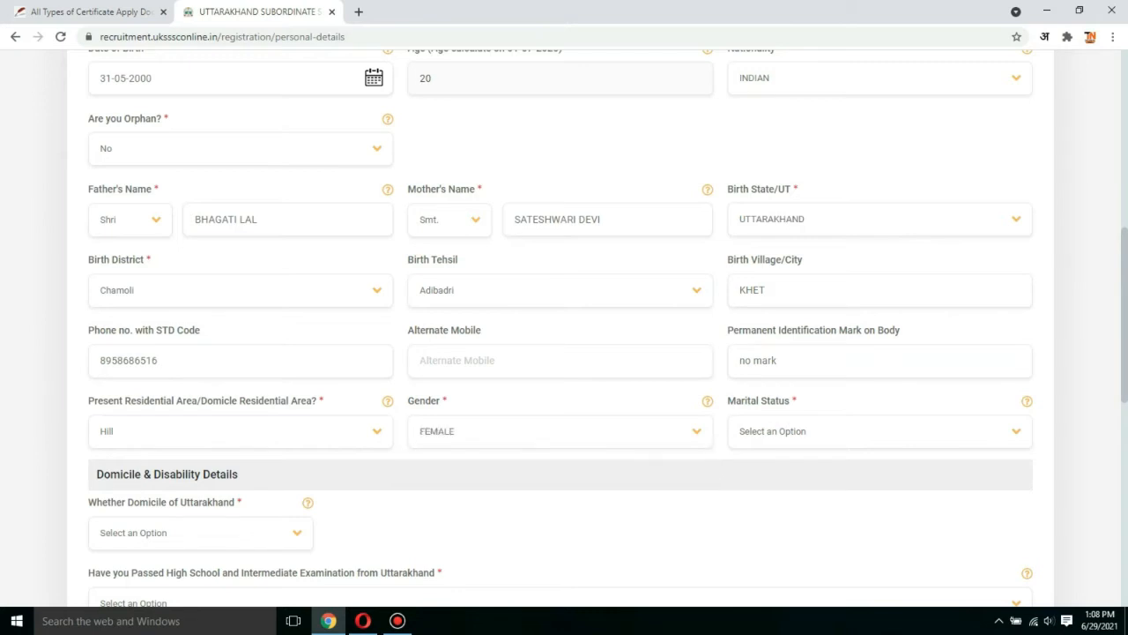
{"action": "left_click", "coordinate": [879, 431]}
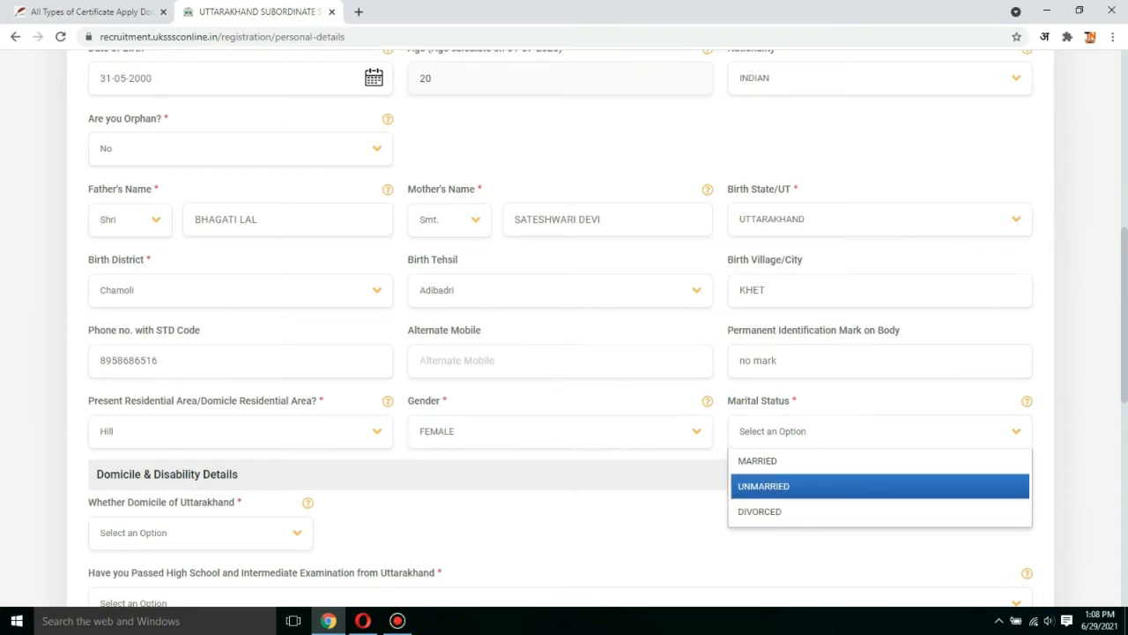
{"action": "left_click", "coordinate": [879, 487]}
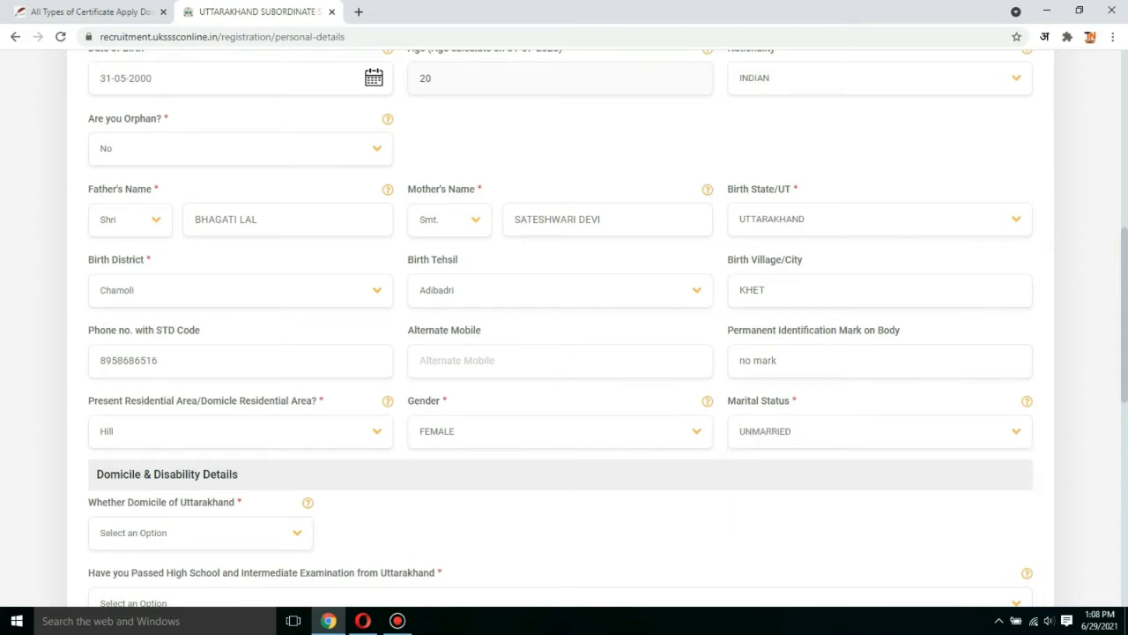
{"action": "scroll", "coordinate": [564, 335], "scroll_direction": "down", "scroll_amount": 2}
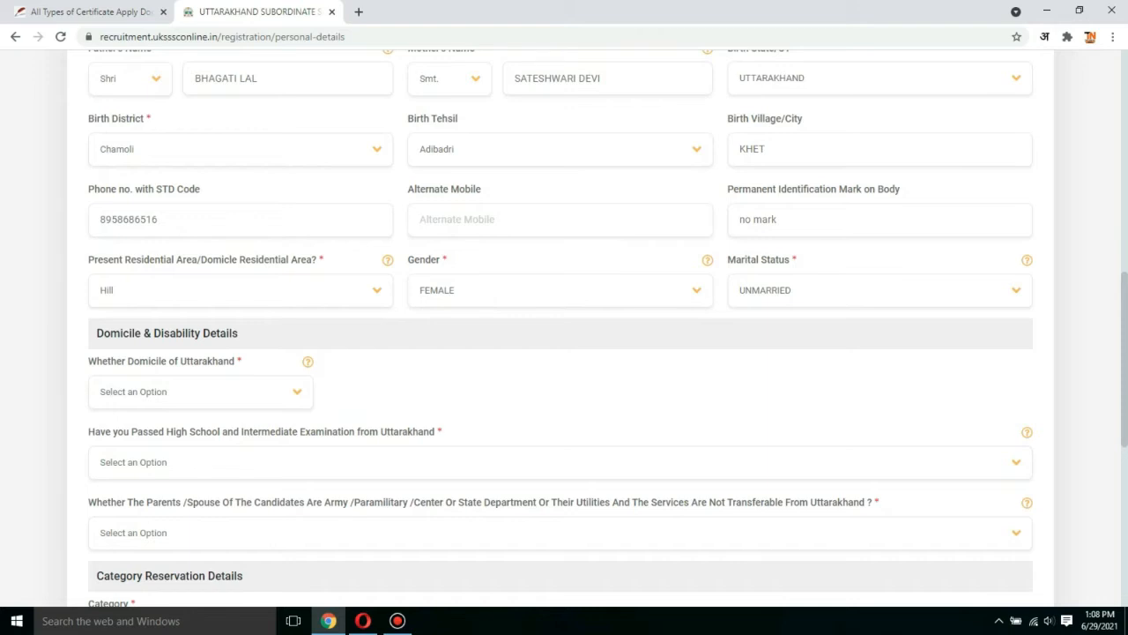
{"action": "left_click", "coordinate": [201, 392]}
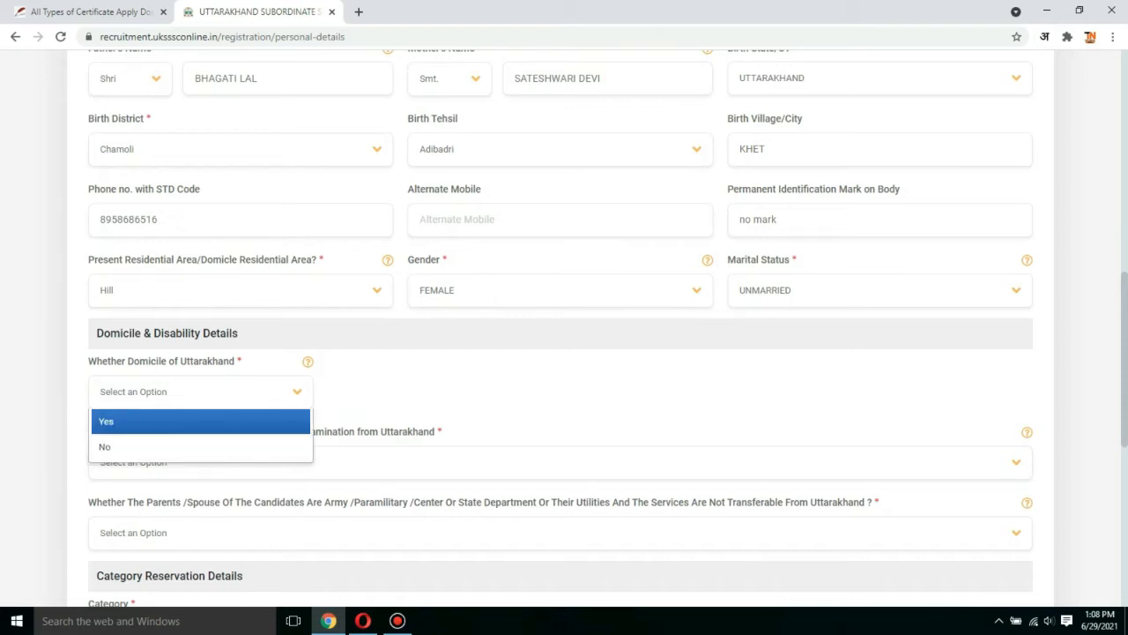
{"action": "key", "text": "Return"}
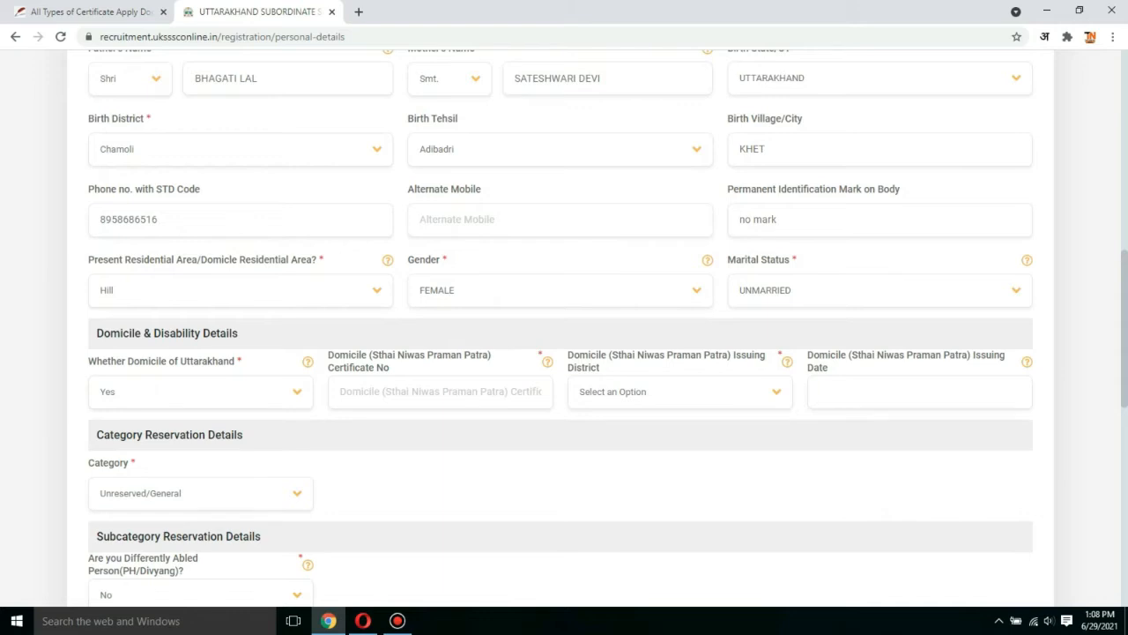
{"action": "left_click", "coordinate": [441, 392]}
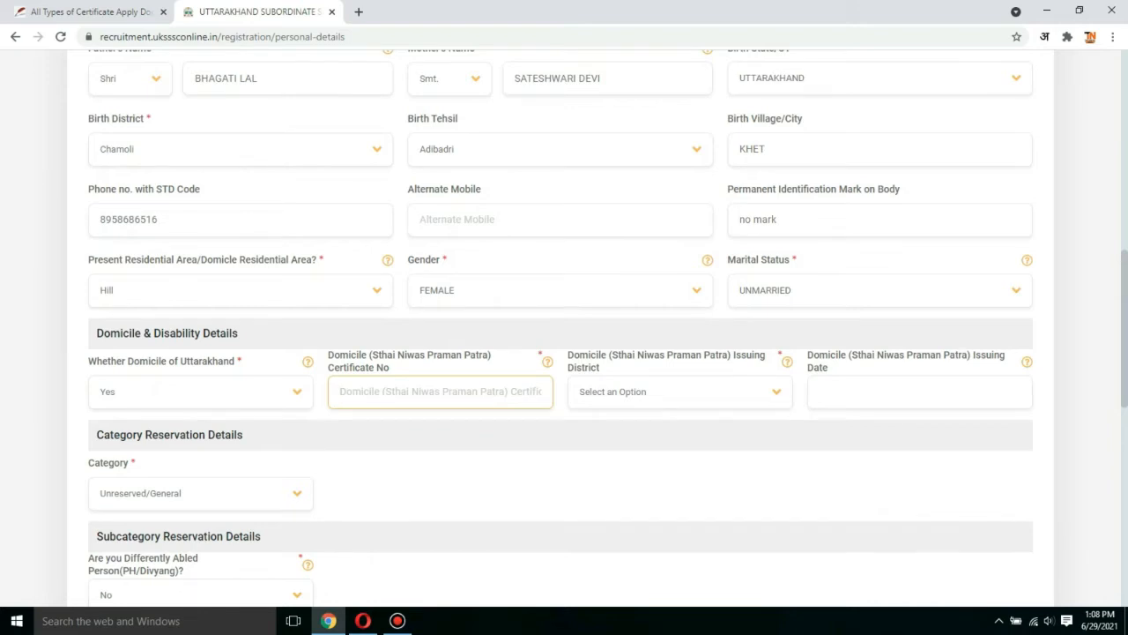
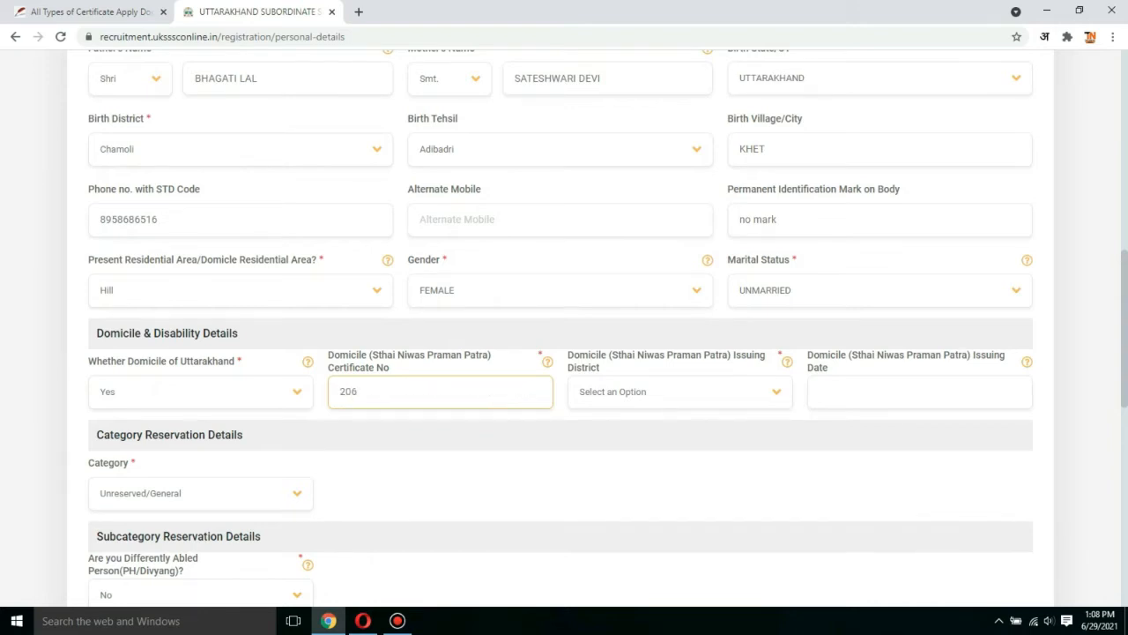
{"action": "key", "text": "Tab"}
{"action": "key", "text": "Down"}
{"action": "key", "text": "Down"}
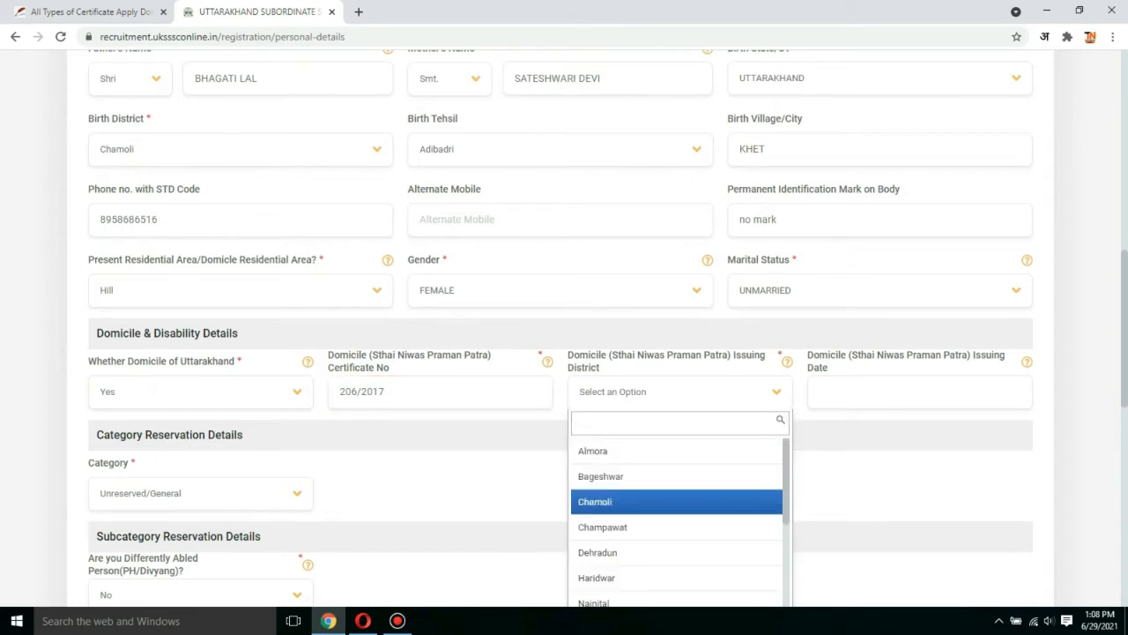
{"action": "key", "text": "Return"}
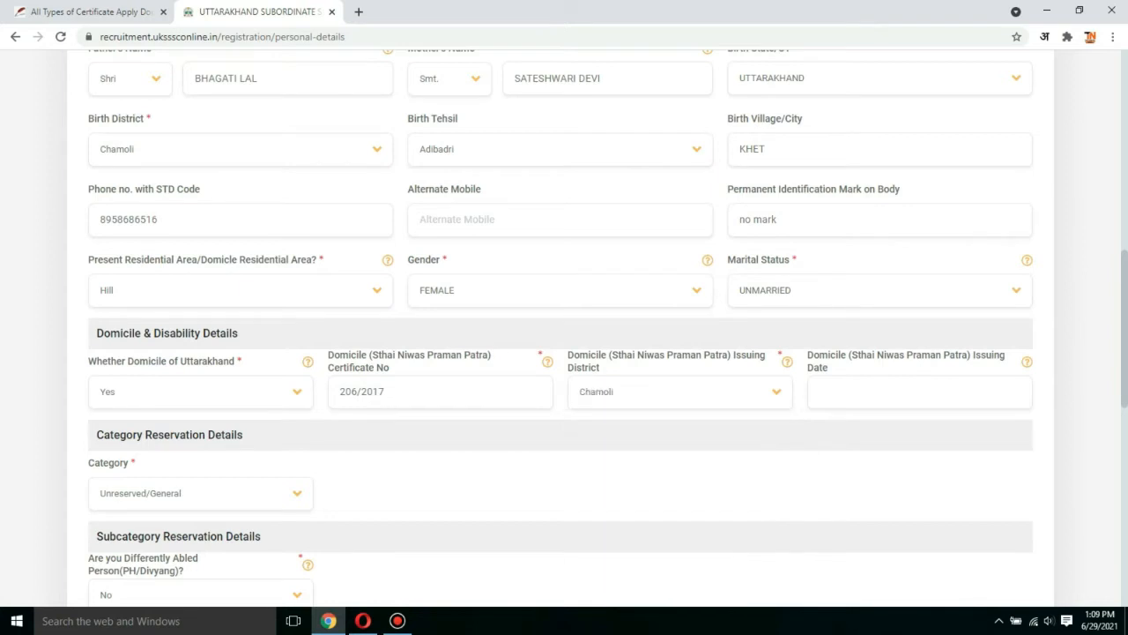
Set the domicile certificate issuing date to 12-06-2017.
{"action": "left_click", "coordinate": [833, 391]}
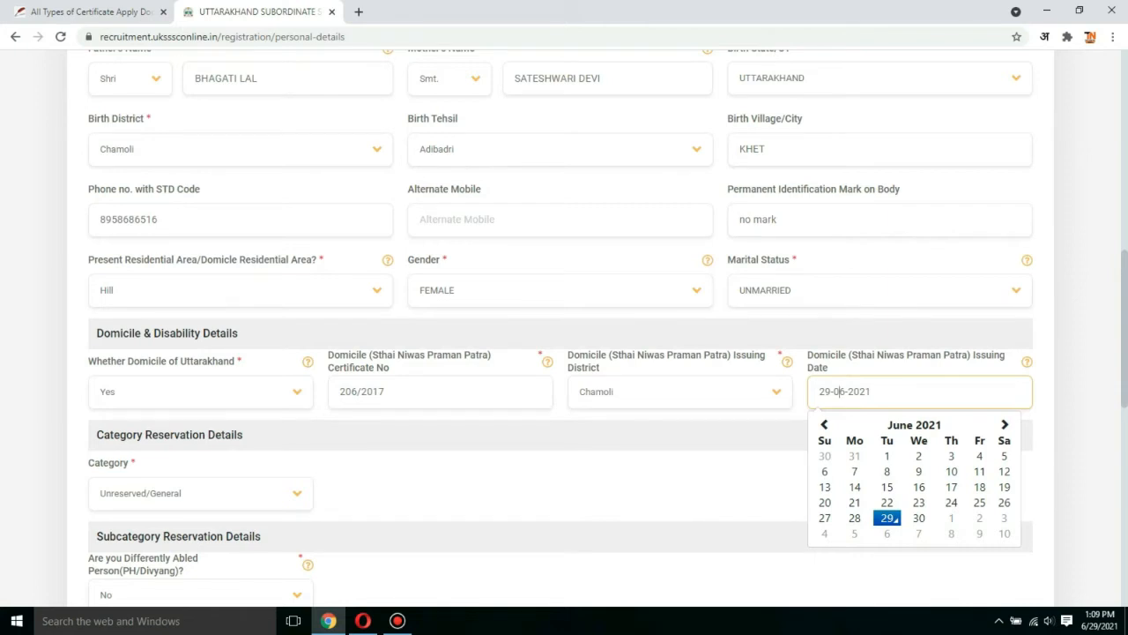
{"action": "left_click", "coordinate": [914, 424]}
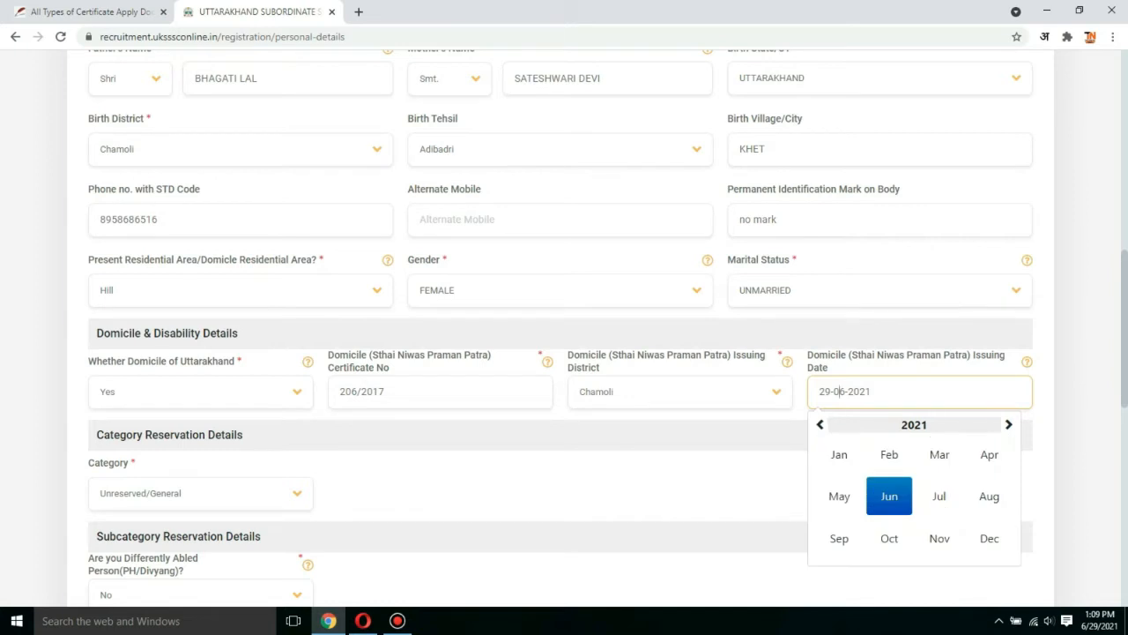
{"action": "left_click", "coordinate": [914, 424]}
{"action": "left_click", "coordinate": [889, 454]}
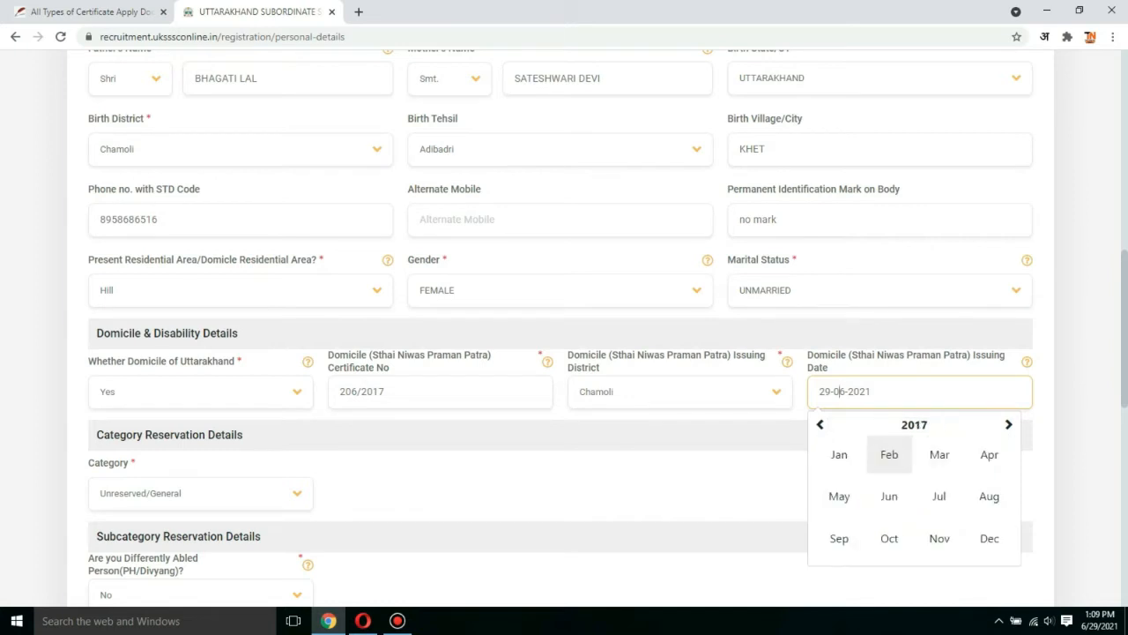
{"action": "left_click", "coordinate": [889, 495]}
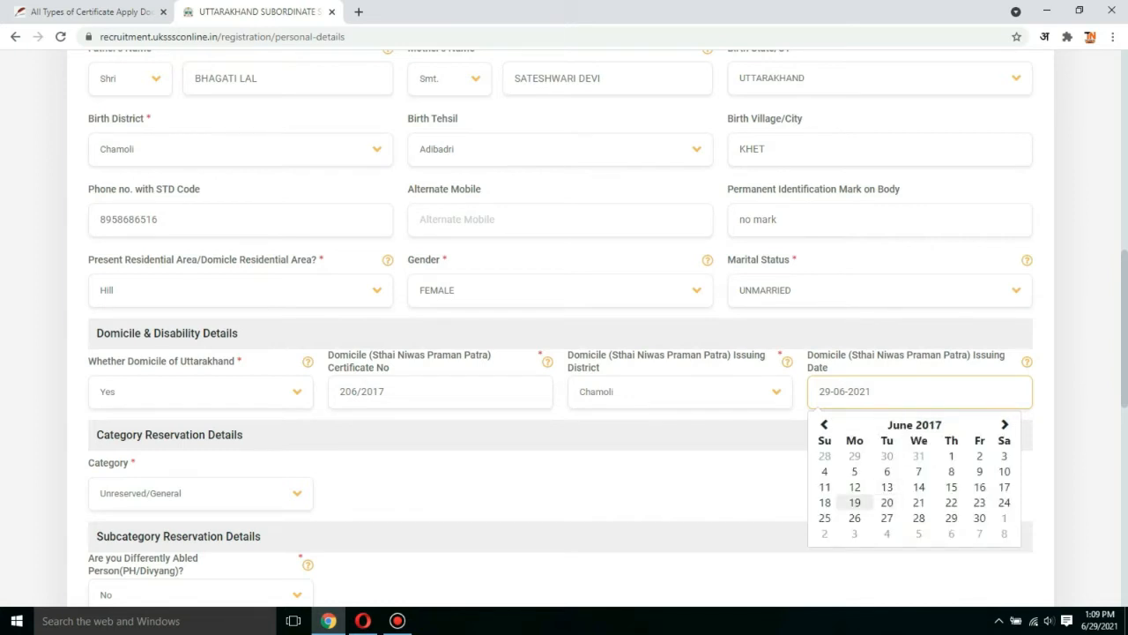
{"action": "left_click", "coordinate": [854, 487]}
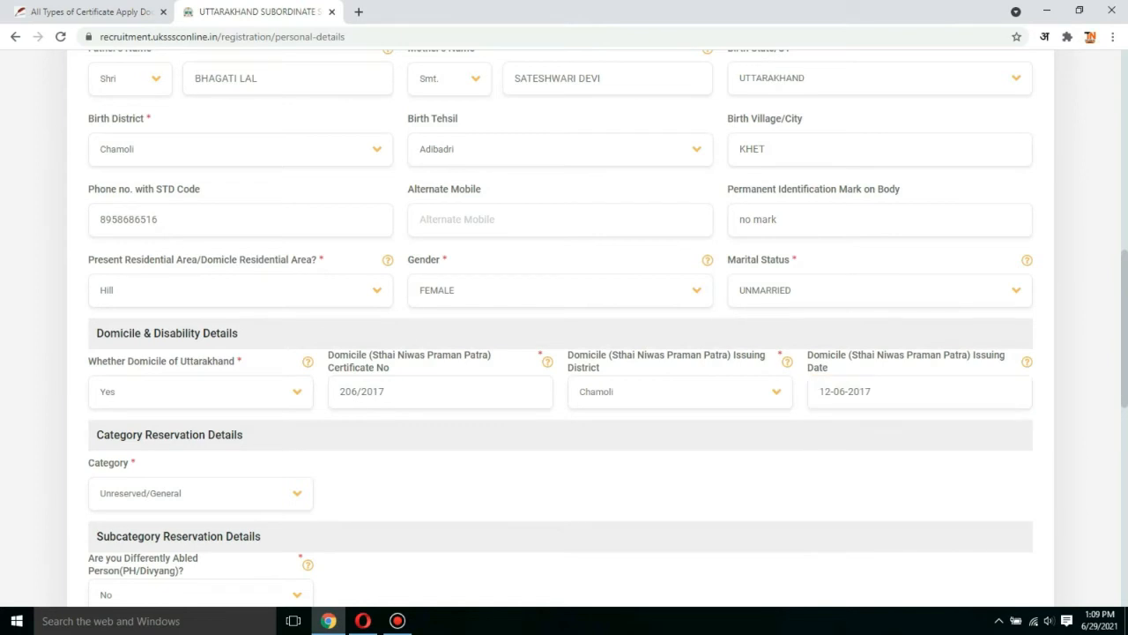
Change the reservation category to SC.
{"action": "scroll", "coordinate": [564, 335], "scroll_direction": "down", "scroll_amount": 1}
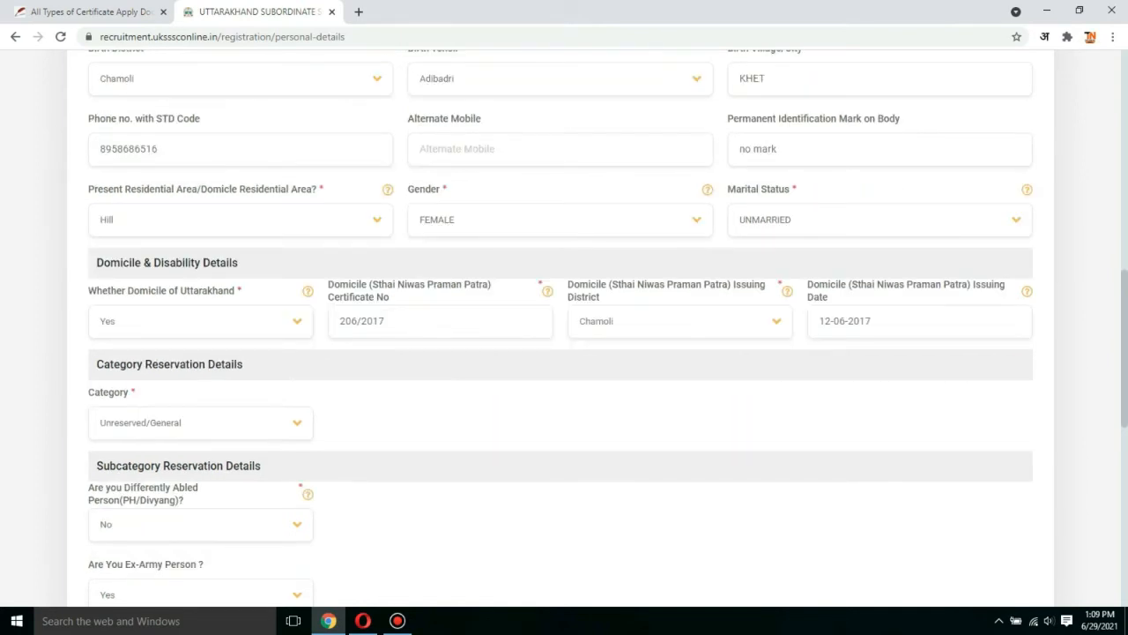
{"action": "left_click", "coordinate": [201, 423]}
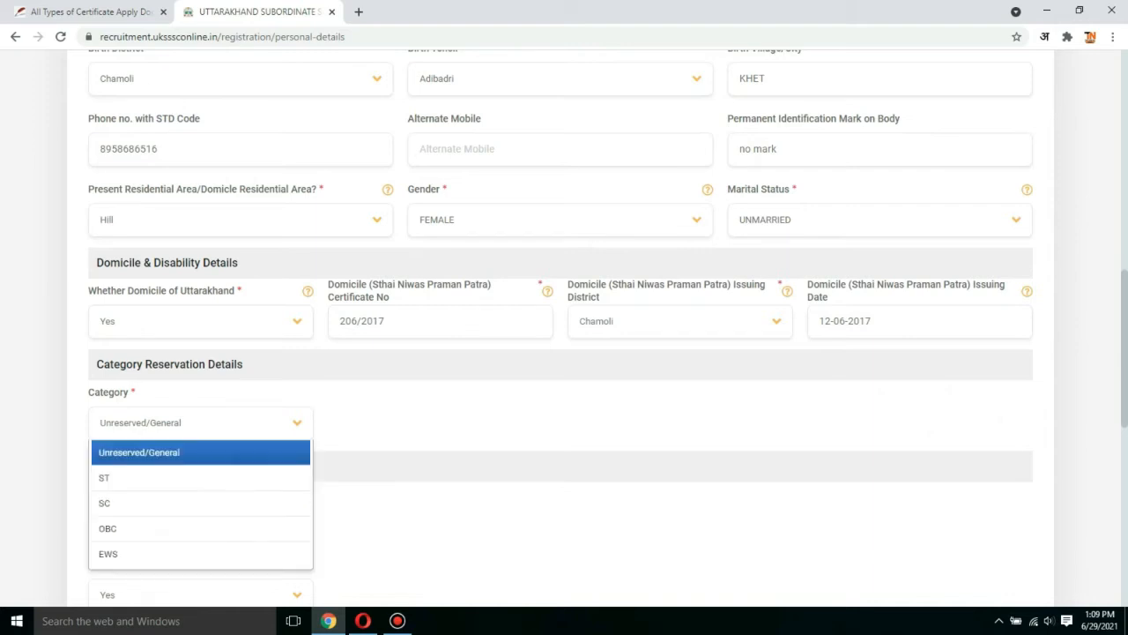
{"action": "left_click", "coordinate": [133, 502]}
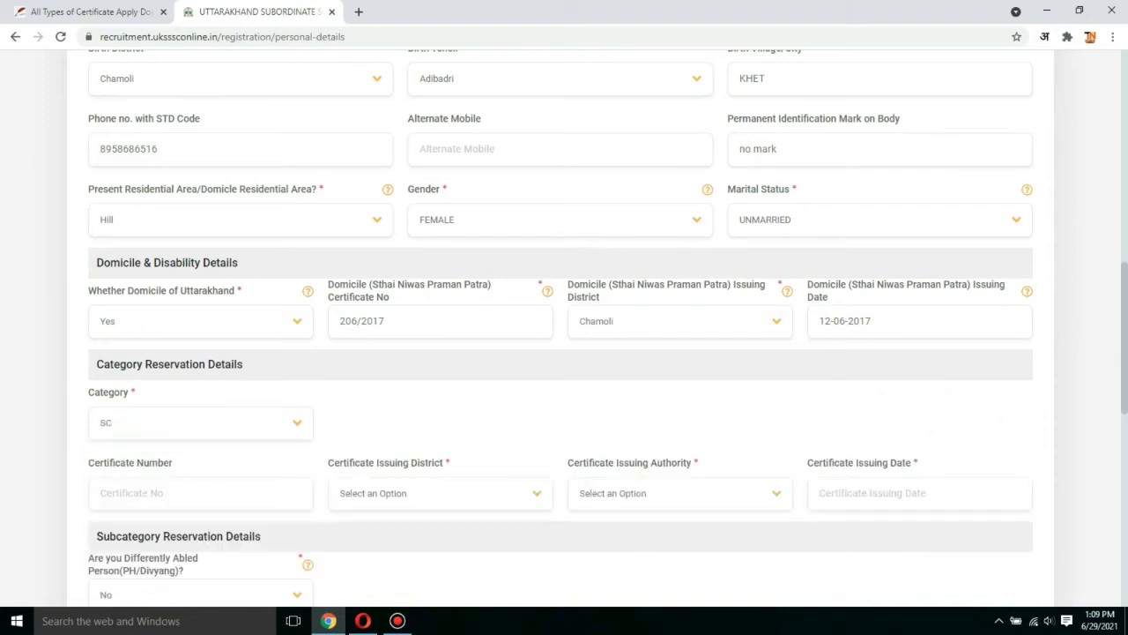
{"action": "left_click", "coordinate": [201, 423]}
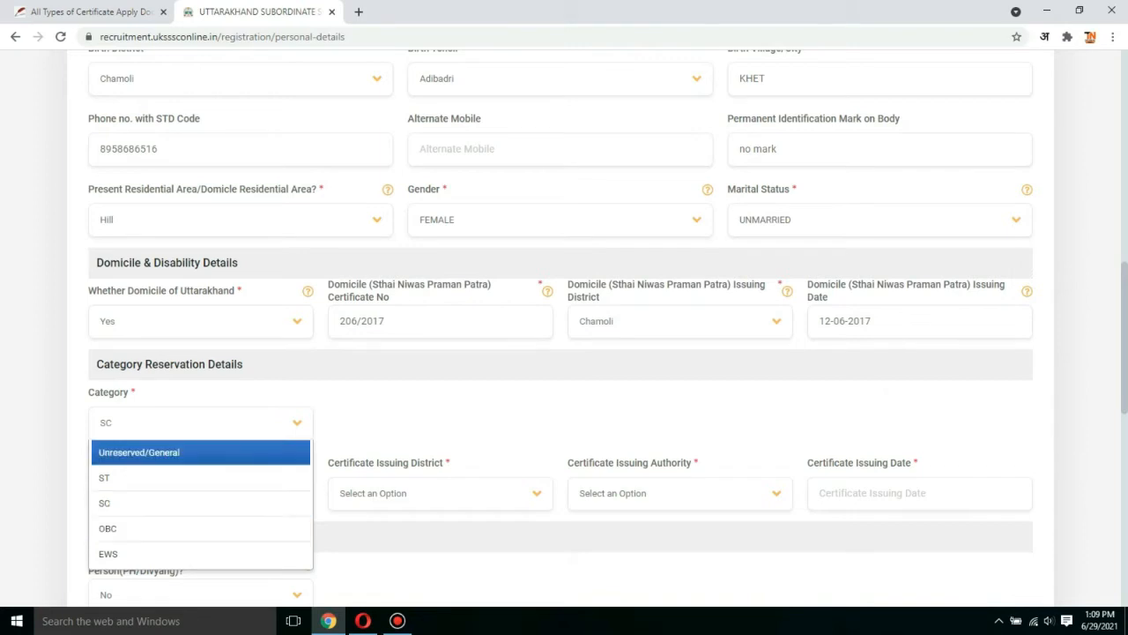
{"action": "left_click", "coordinate": [201, 423]}
{"action": "scroll", "coordinate": [560, 352], "scroll_direction": "down", "scroll_amount": 1}
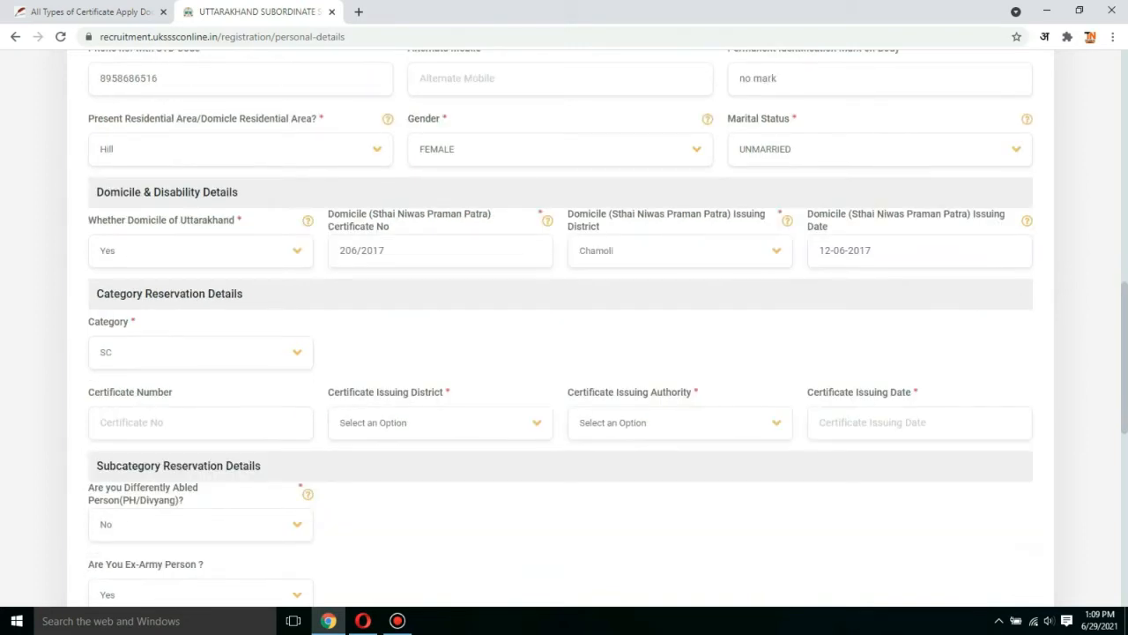
{"action": "left_click", "coordinate": [201, 423]}
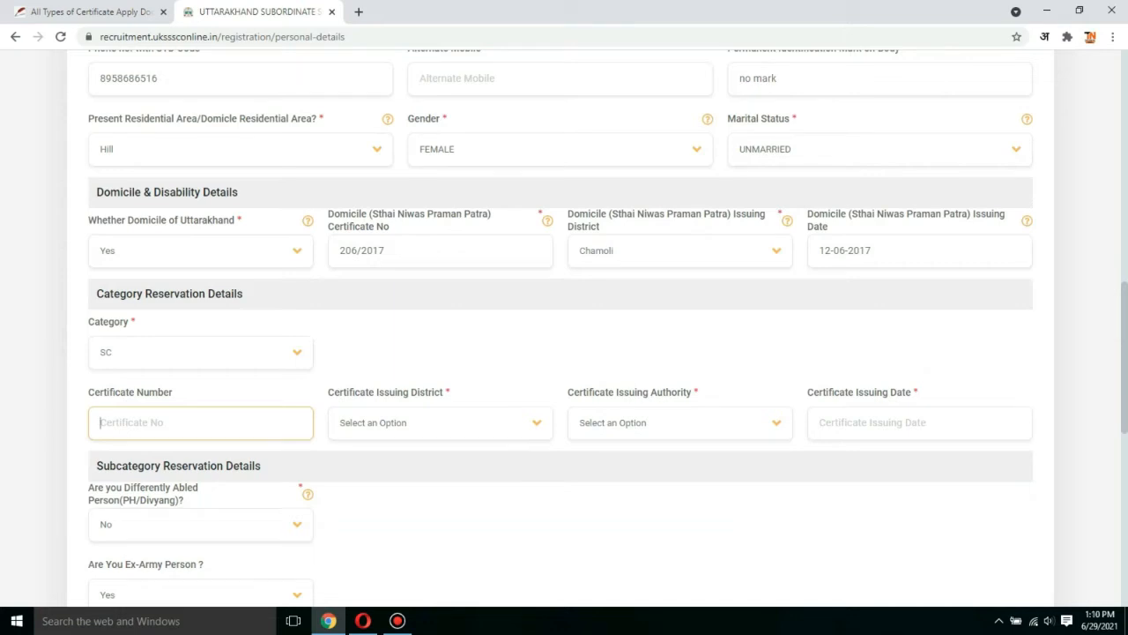
{"action": "key", "text": "Tab"}
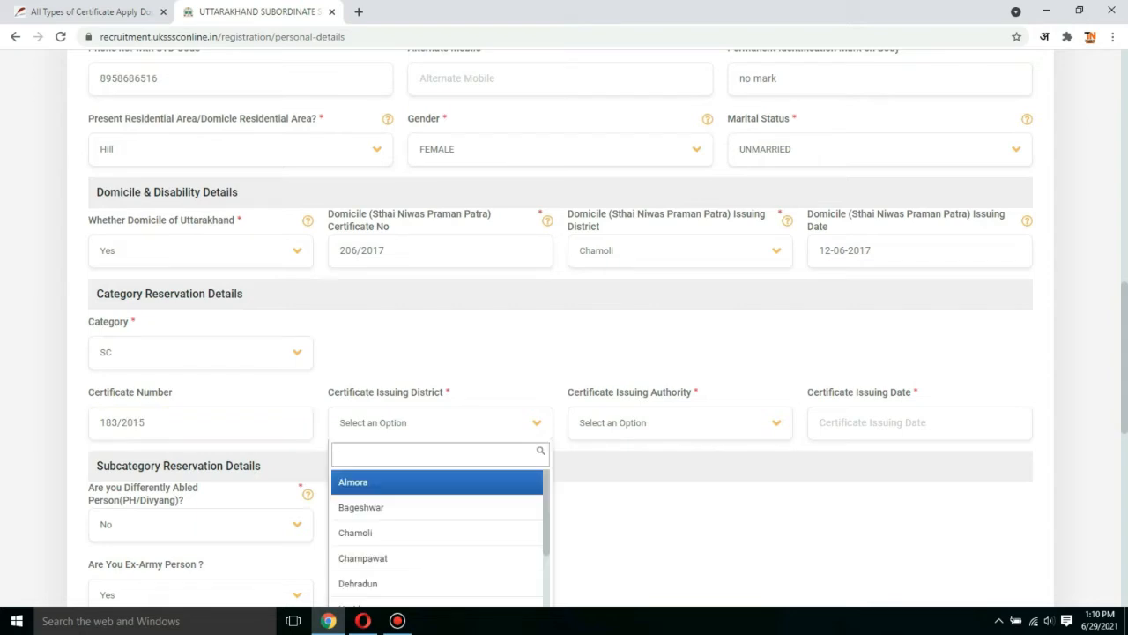
{"action": "key", "text": "Down"}
{"action": "key", "text": "Down"}
{"action": "key", "text": "Return"}
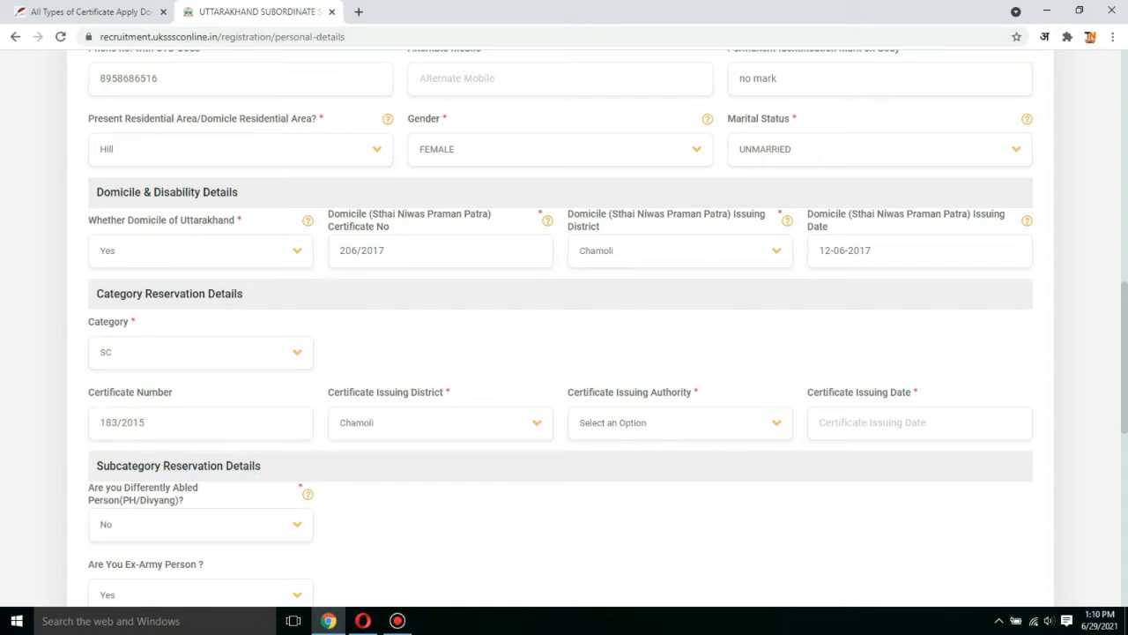
{"action": "key", "text": "Tab"}
{"action": "key", "text": "Down"}
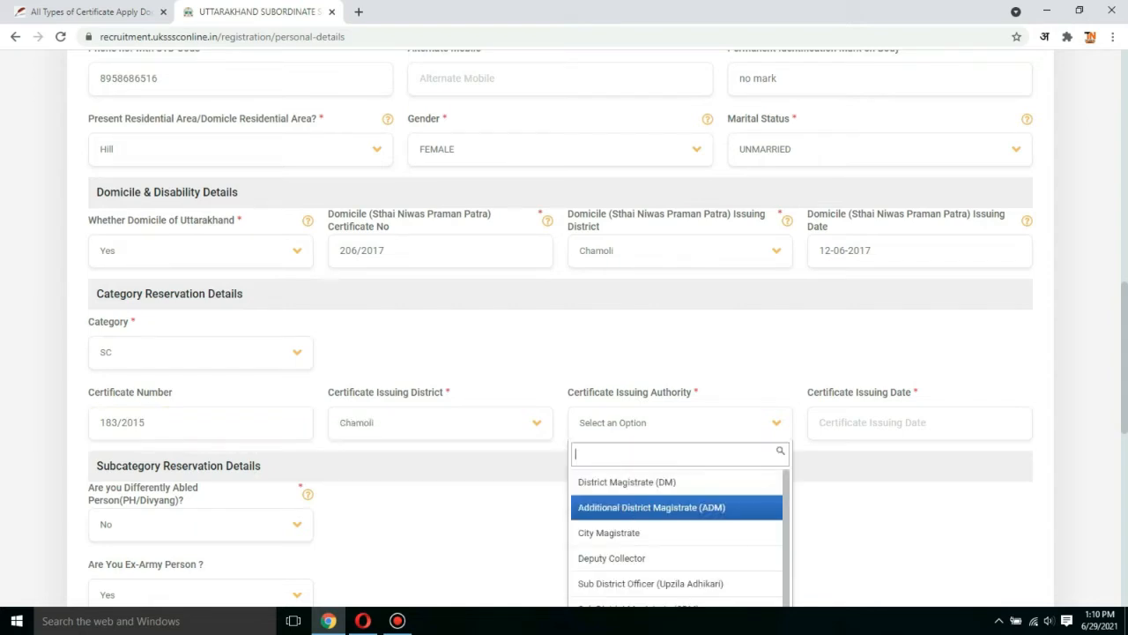
{"action": "key", "text": "Up"}
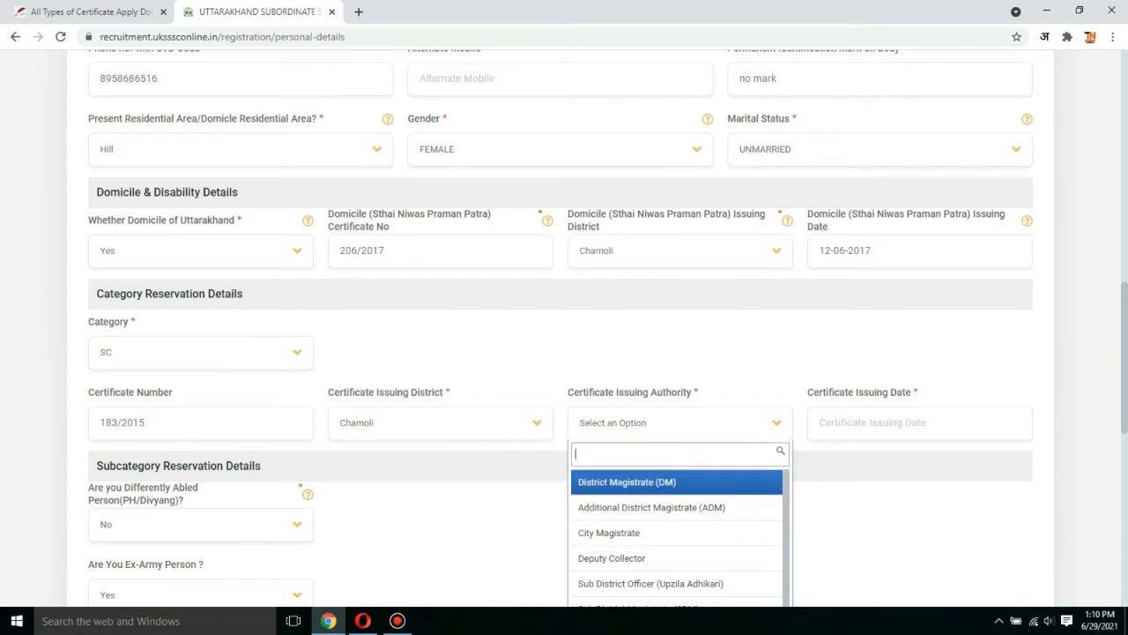
{"action": "key", "text": "Down"}
{"action": "key", "text": "Down"}
{"action": "key", "text": "Down"}
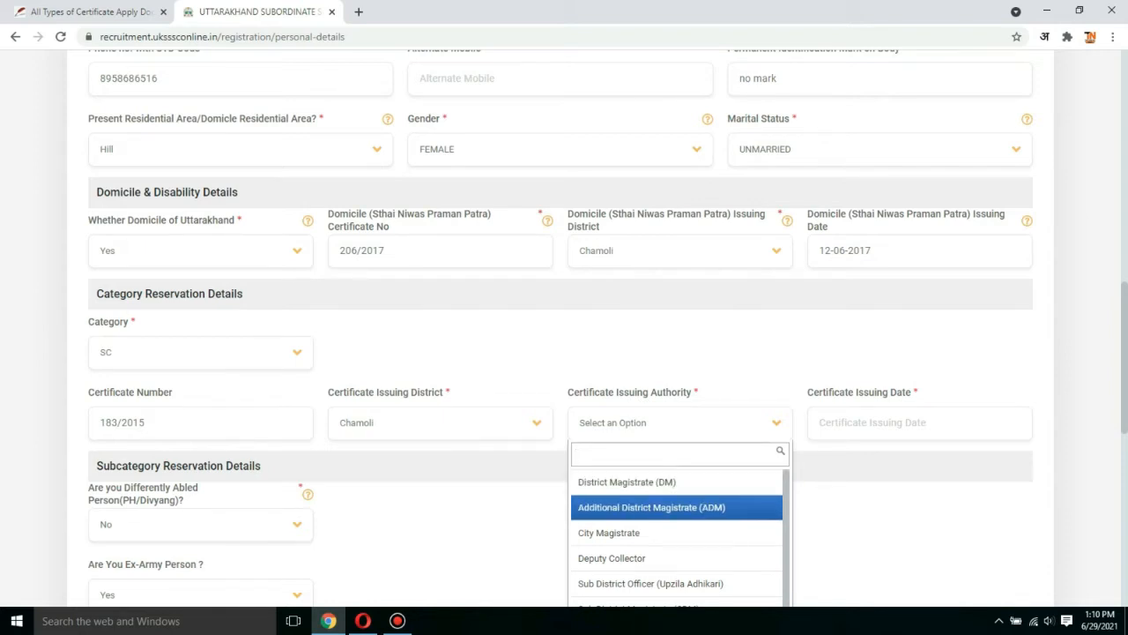
{"action": "key", "text": "Down"}
{"action": "key", "text": "Down"}
{"action": "key", "text": "Down"}
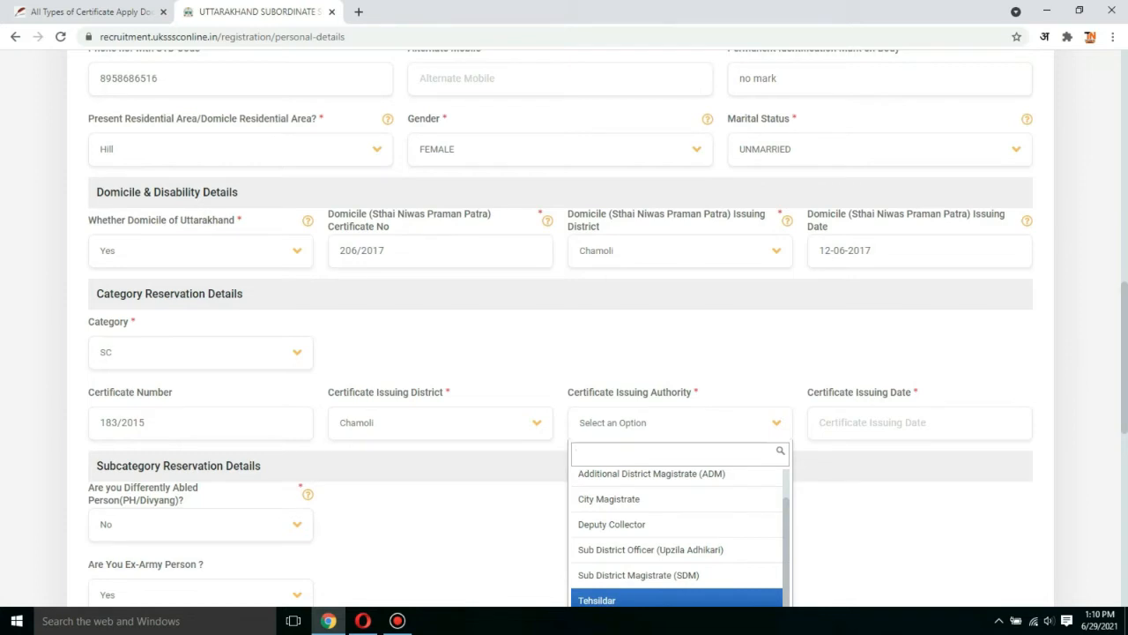
{"action": "key", "text": "Return"}
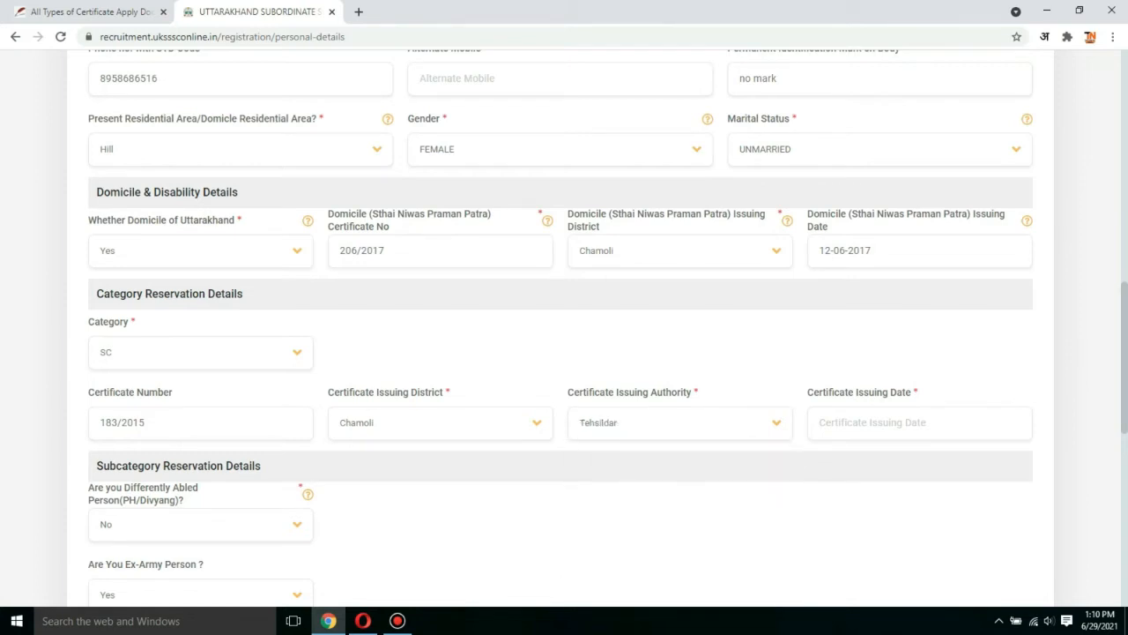
Set the caste certificate issuing date to 20-08-2015, leaving the differently abled answer unchanged.
{"action": "left_click", "coordinate": [920, 423]}
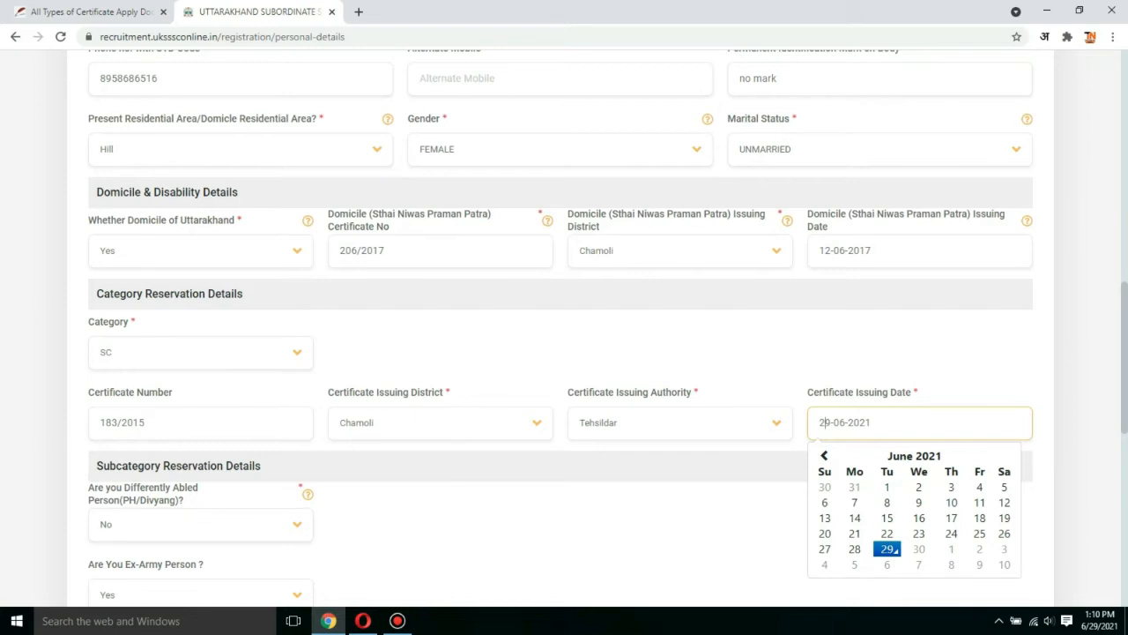
{"action": "left_click", "coordinate": [915, 455]}
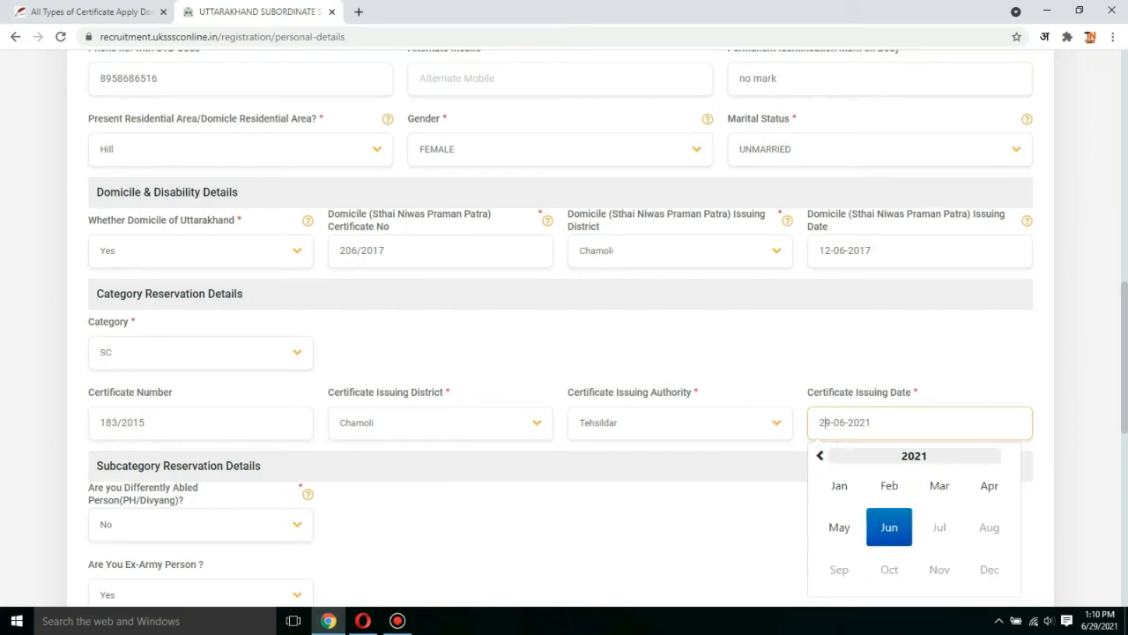
{"action": "left_click", "coordinate": [914, 456]}
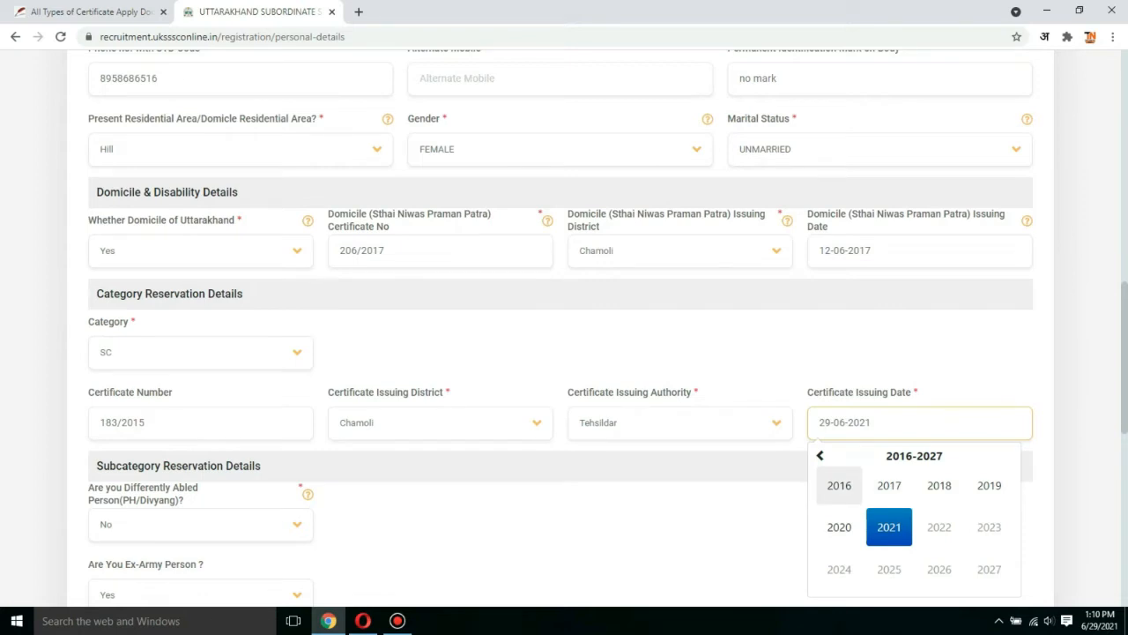
{"action": "left_click", "coordinate": [820, 455]}
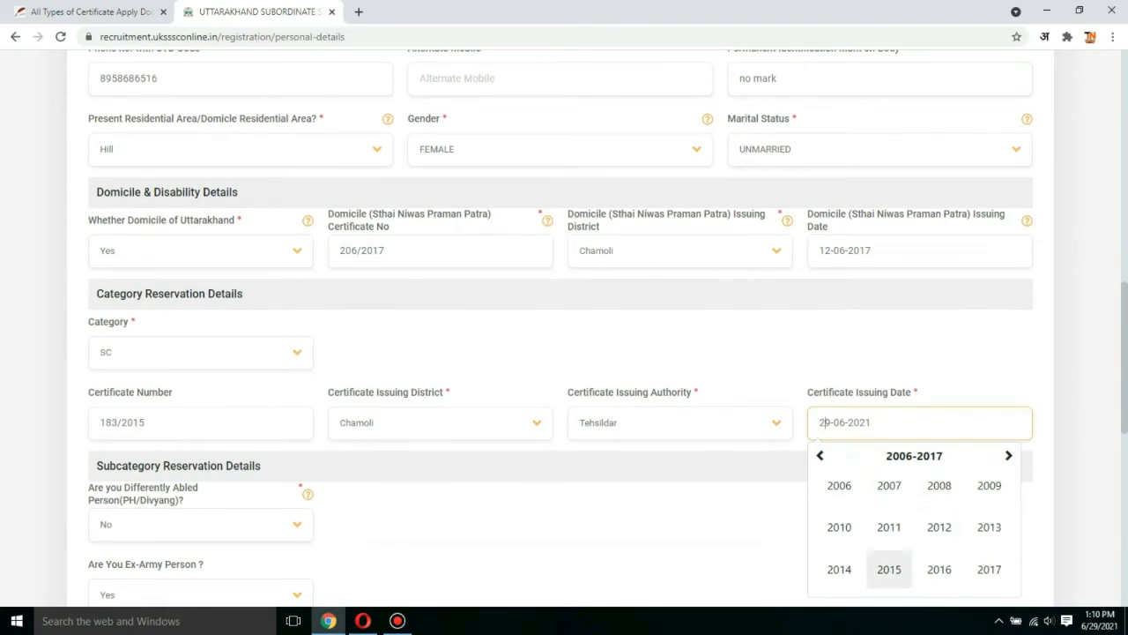
{"action": "left_click", "coordinate": [890, 570]}
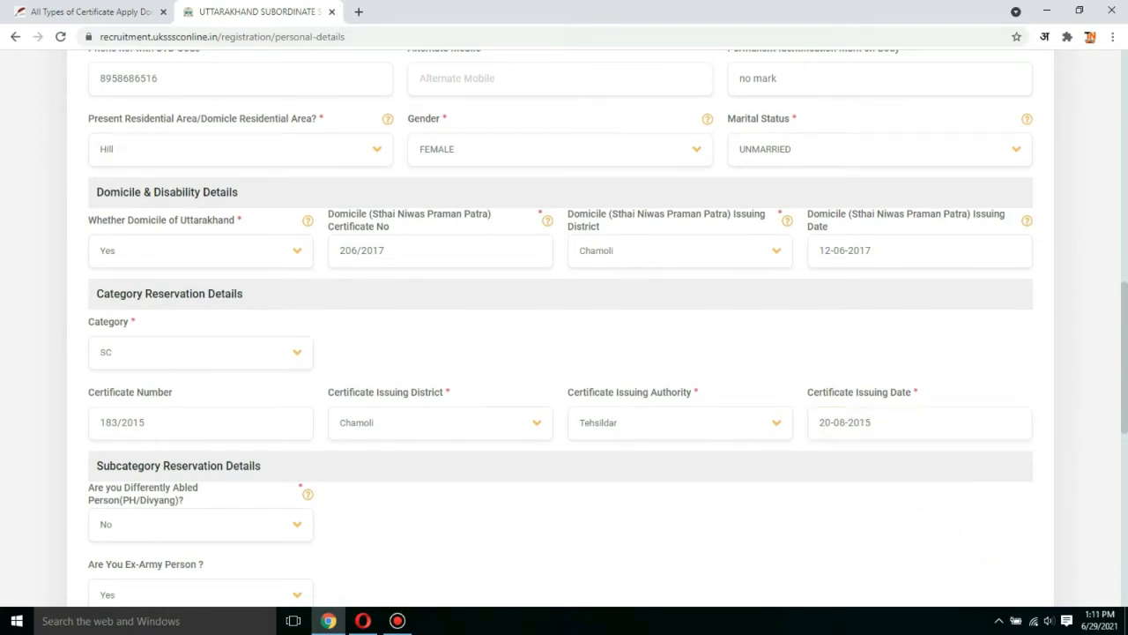
{"action": "scroll", "coordinate": [564, 327], "scroll_direction": "down", "scroll_amount": 2}
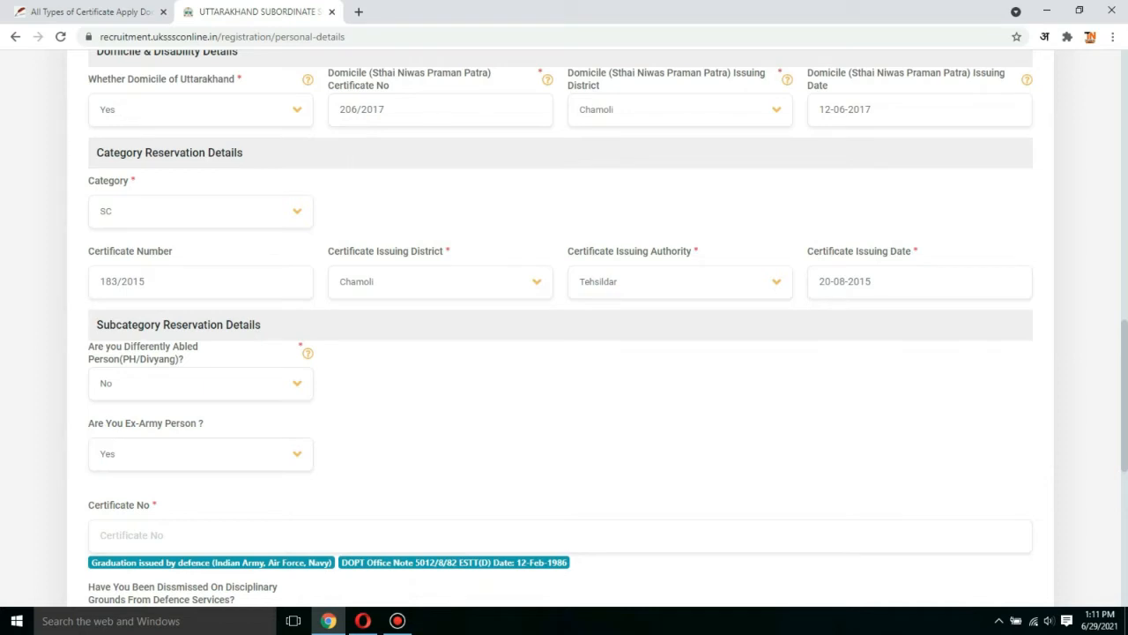
{"action": "left_click", "coordinate": [201, 384]}
{"action": "left_click", "coordinate": [201, 383]}
Answer No for differently abled, ex-army, soldier welfare registration and freedom fighter dependent.
{"action": "scroll", "coordinate": [201, 383], "scroll_direction": "down", "scroll_amount": 1}
{"action": "left_click", "coordinate": [201, 312]}
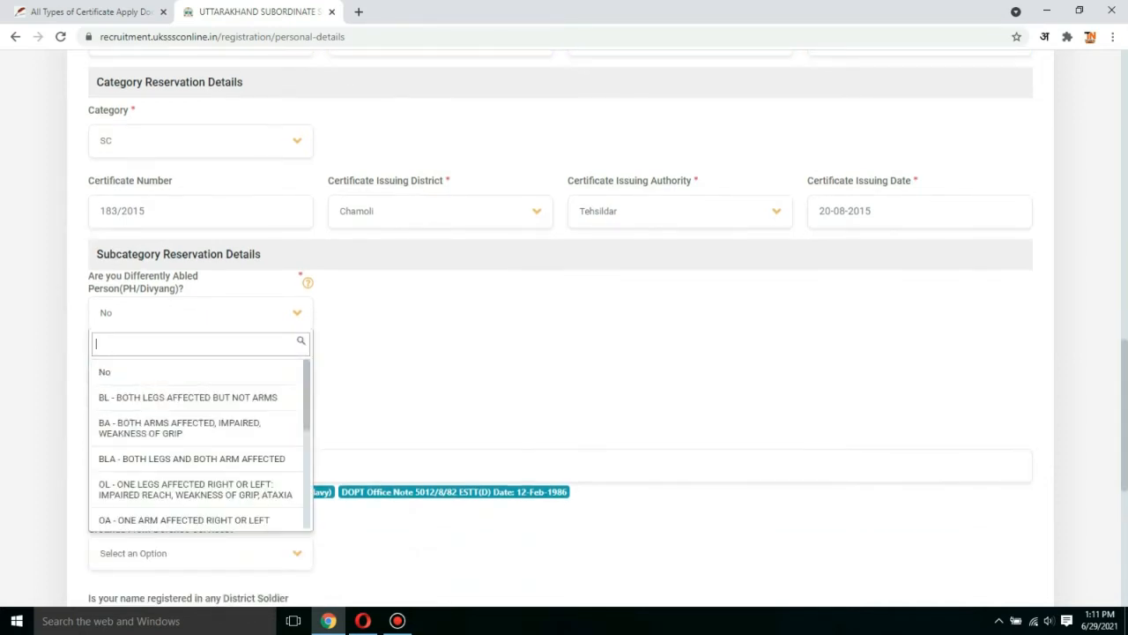
{"action": "left_click", "coordinate": [201, 312]}
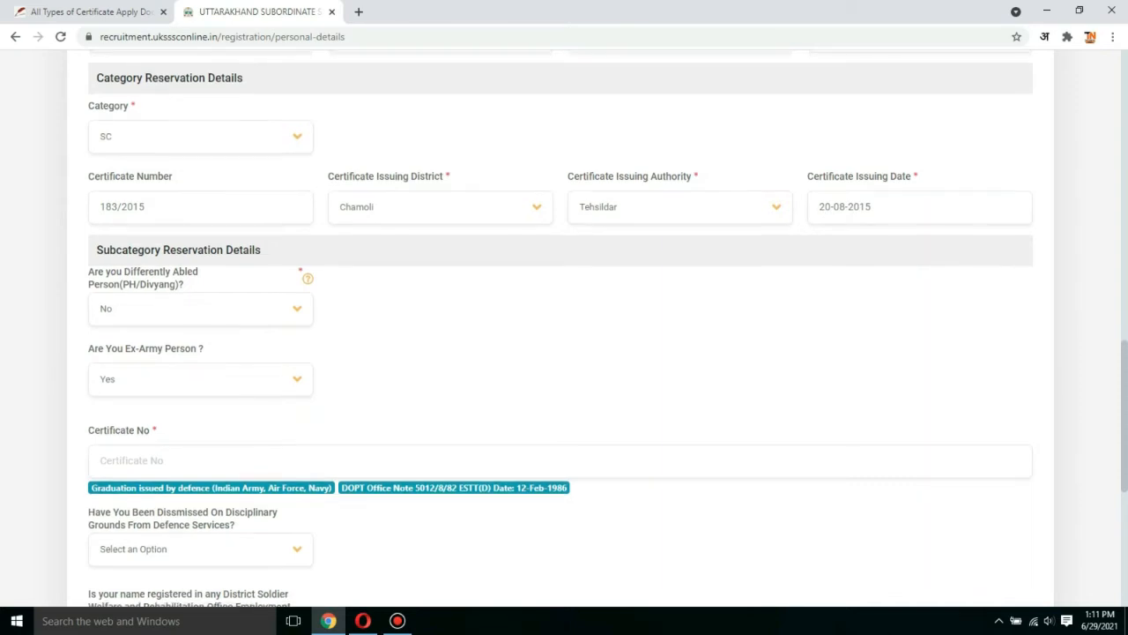
{"action": "scroll", "coordinate": [564, 352], "scroll_direction": "down", "scroll_amount": 1}
{"action": "left_click", "coordinate": [201, 312]}
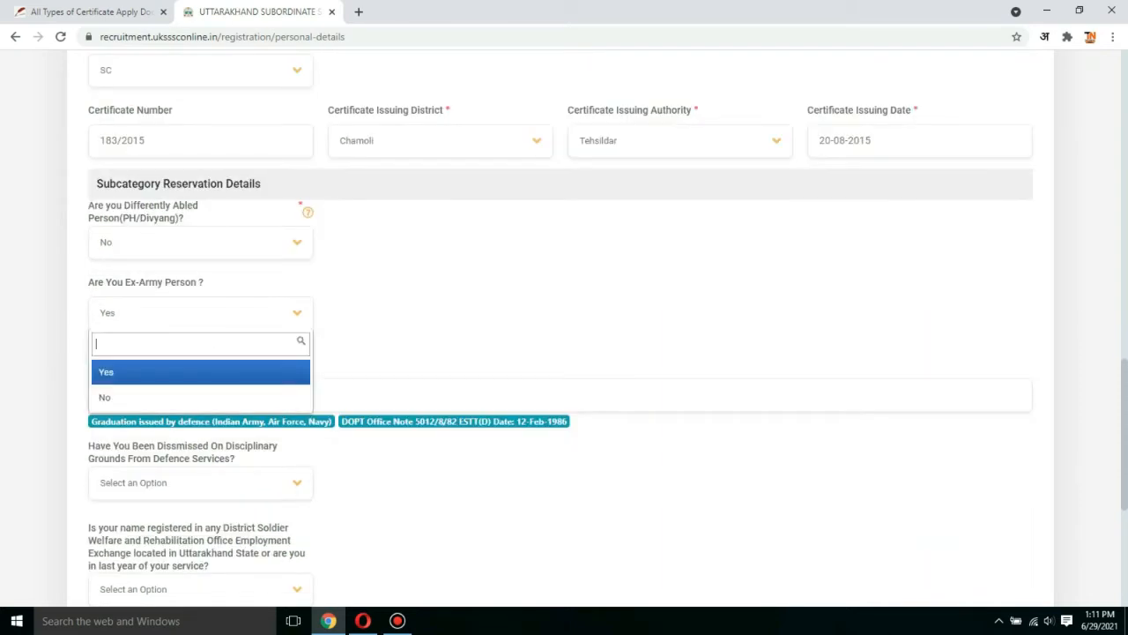
{"action": "left_click", "coordinate": [201, 398]}
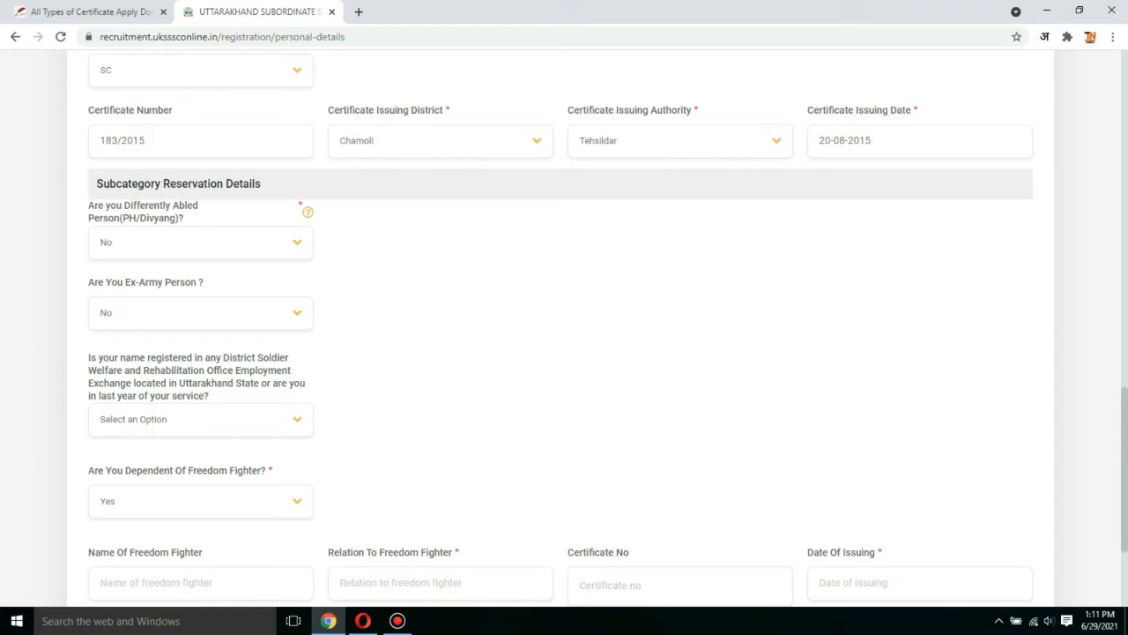
{"action": "left_click", "coordinate": [201, 420]}
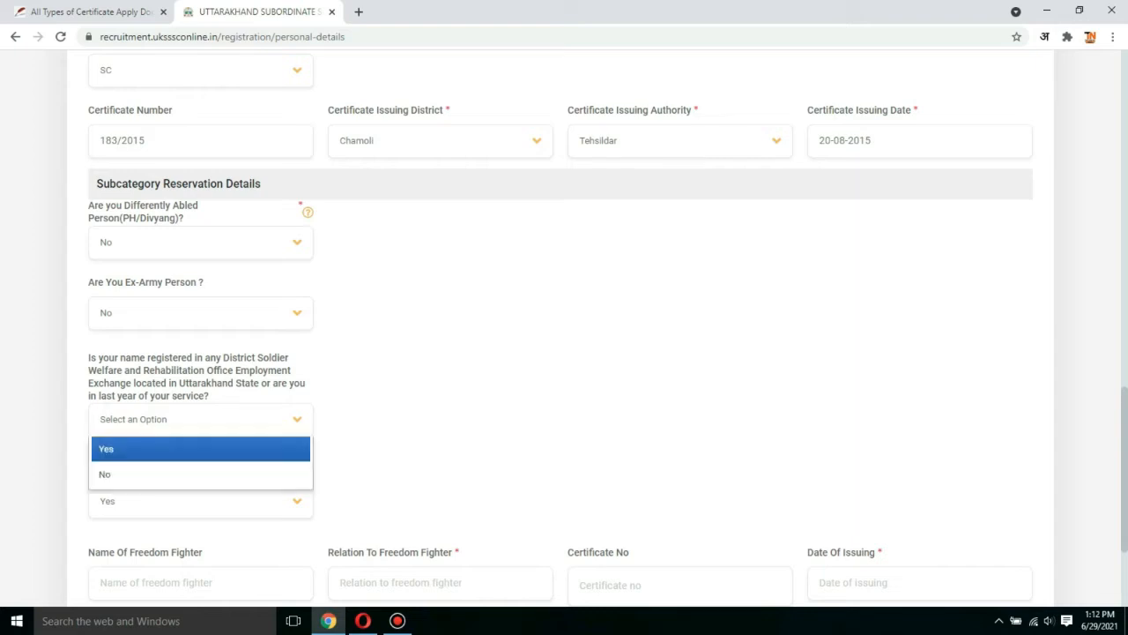
{"action": "left_click", "coordinate": [201, 474]}
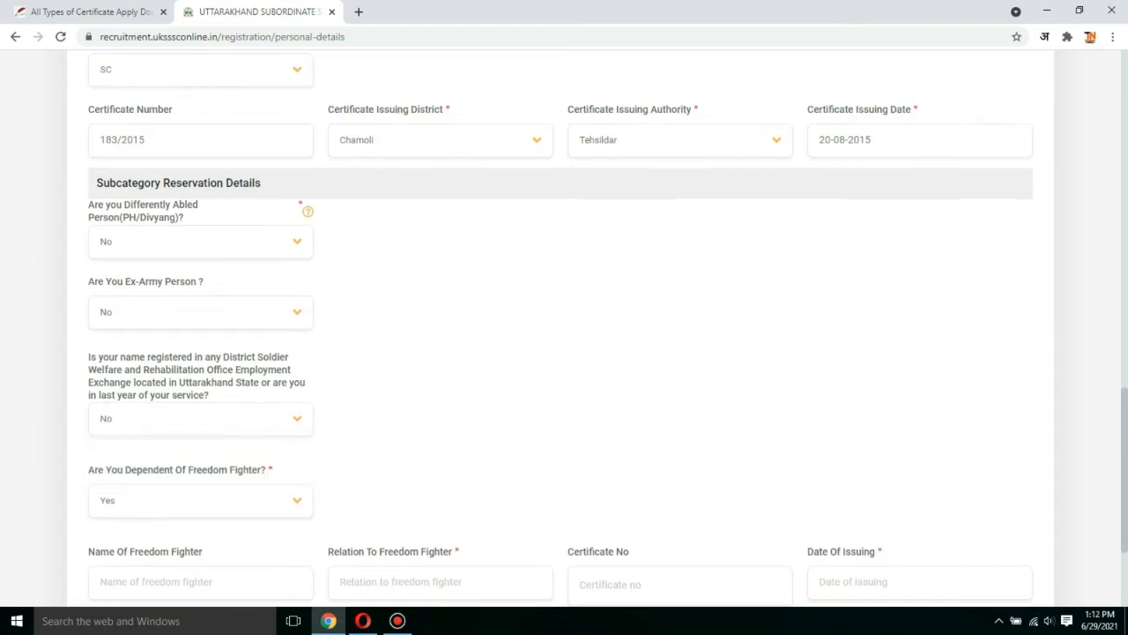
{"action": "scroll", "coordinate": [564, 352], "scroll_direction": "down", "scroll_amount": 1}
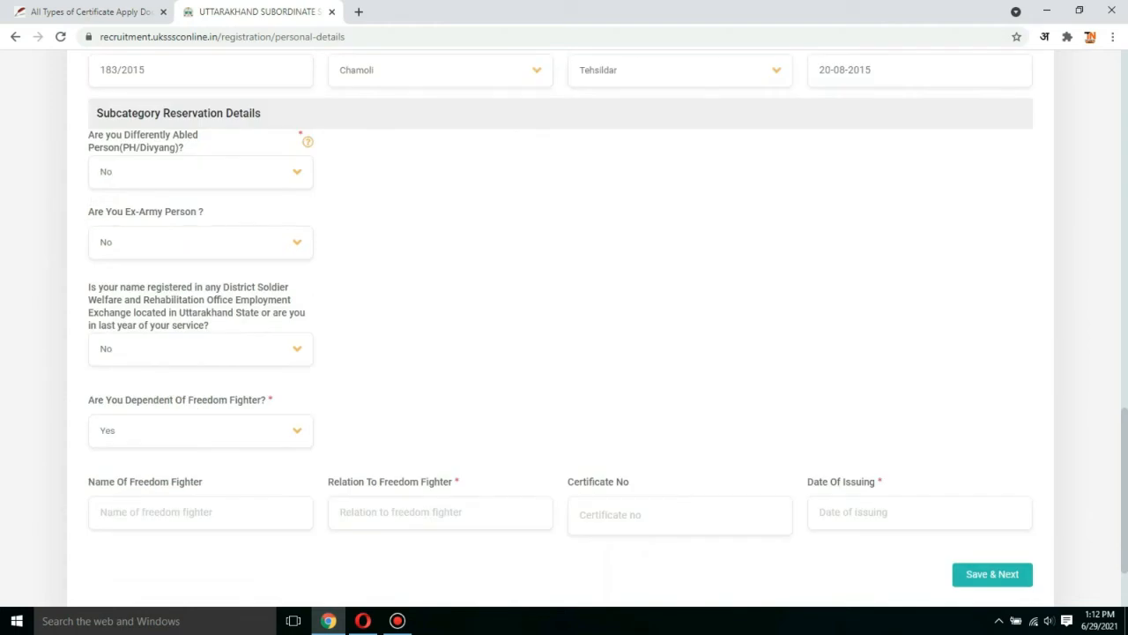
{"action": "left_click", "coordinate": [201, 431]}
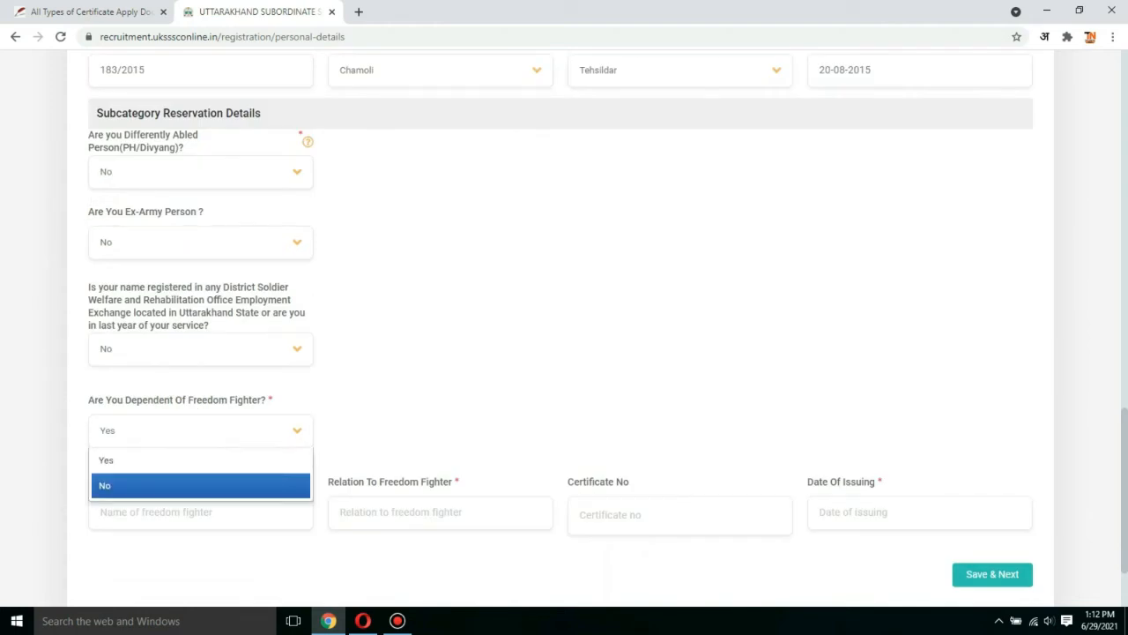
{"action": "key", "text": "Return"}
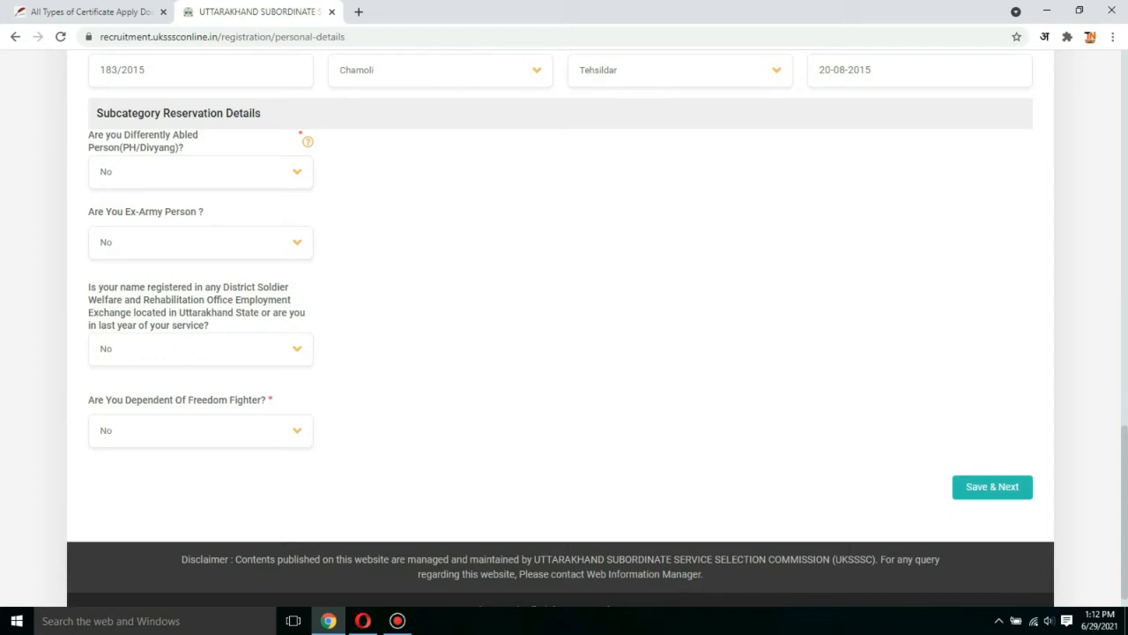
Save the personal details with Save & Next.
{"action": "scroll", "coordinate": [564, 326], "scroll_direction": "up", "scroll_amount": 7}
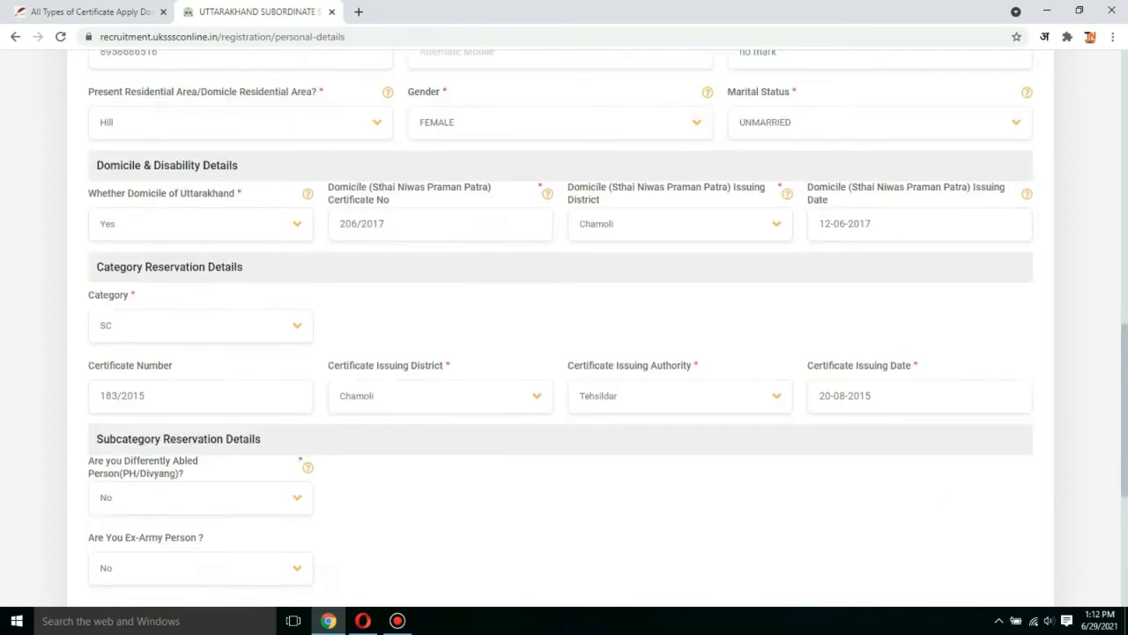
{"action": "scroll", "coordinate": [564, 326], "scroll_direction": "up", "scroll_amount": 7}
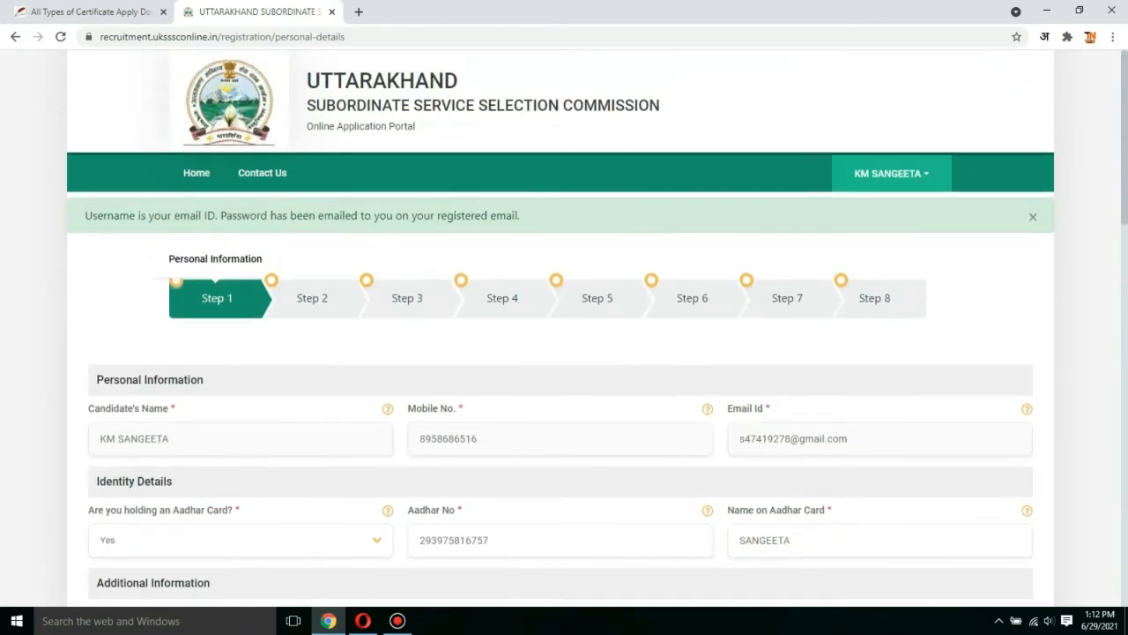
{"action": "scroll", "coordinate": [564, 326], "scroll_direction": "down", "scroll_amount": 3}
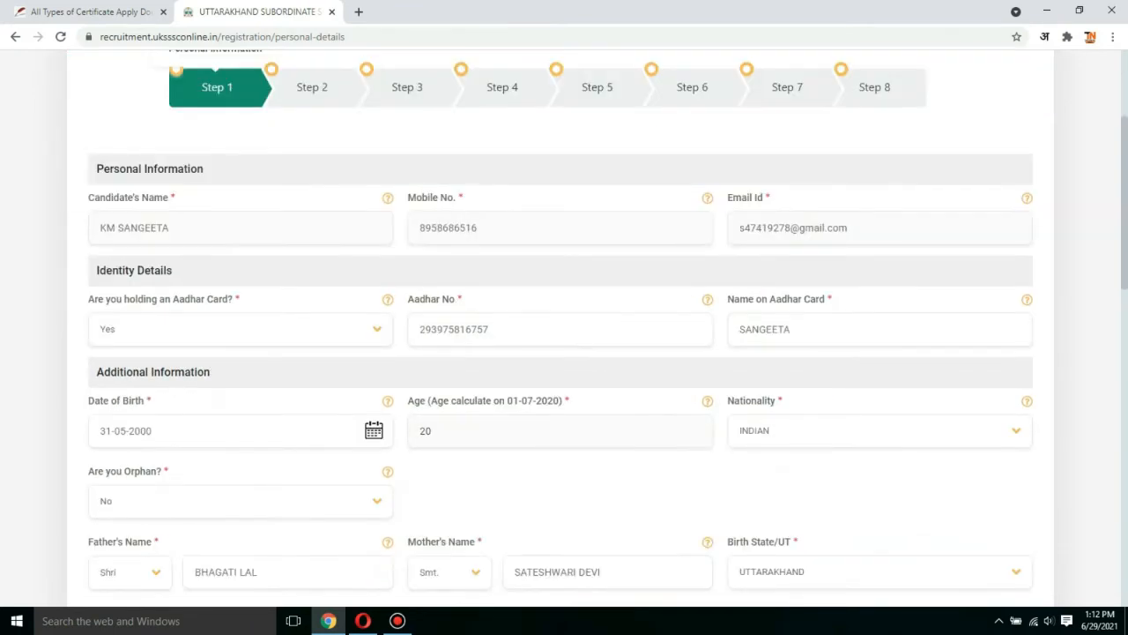
{"action": "scroll", "coordinate": [564, 326], "scroll_direction": "down", "scroll_amount": 10}
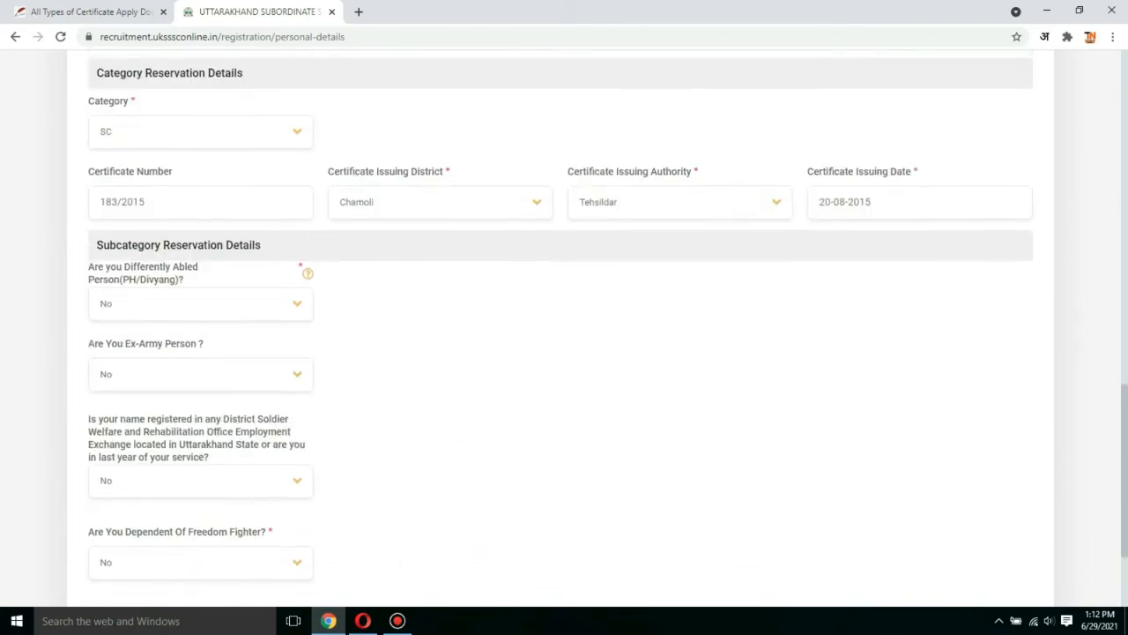
{"action": "scroll", "coordinate": [564, 326], "scroll_direction": "down", "scroll_amount": 2}
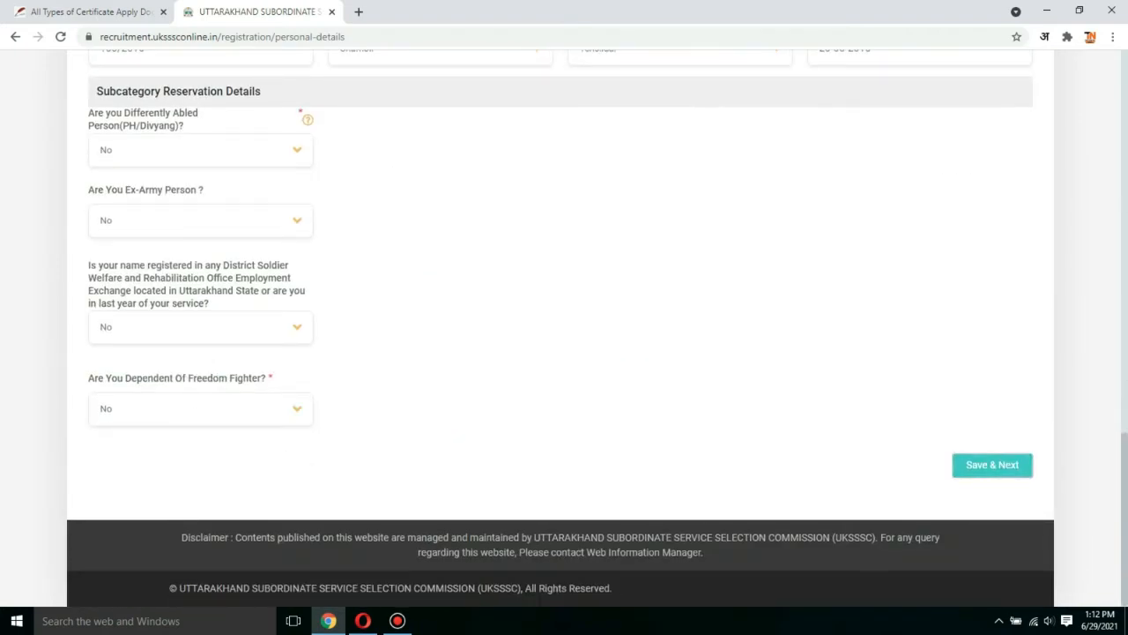
{"action": "left_click", "coordinate": [992, 465]}
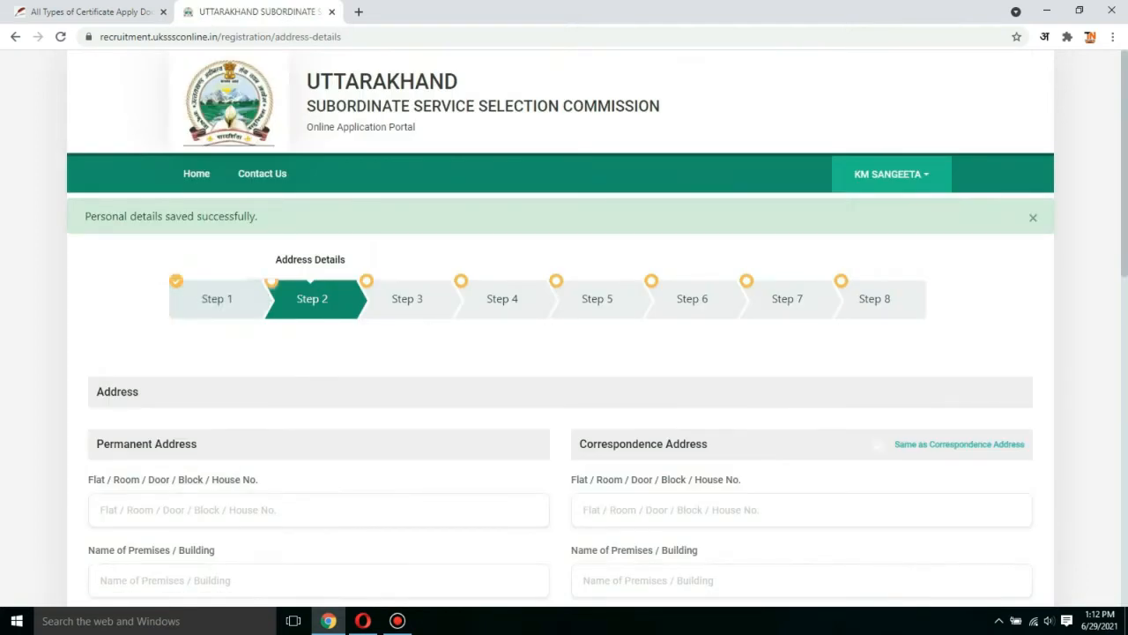
{"action": "scroll", "coordinate": [560, 328], "scroll_direction": "down", "scroll_amount": 1}
{"action": "scroll", "coordinate": [560, 328], "scroll_direction": "down", "scroll_amount": 1}
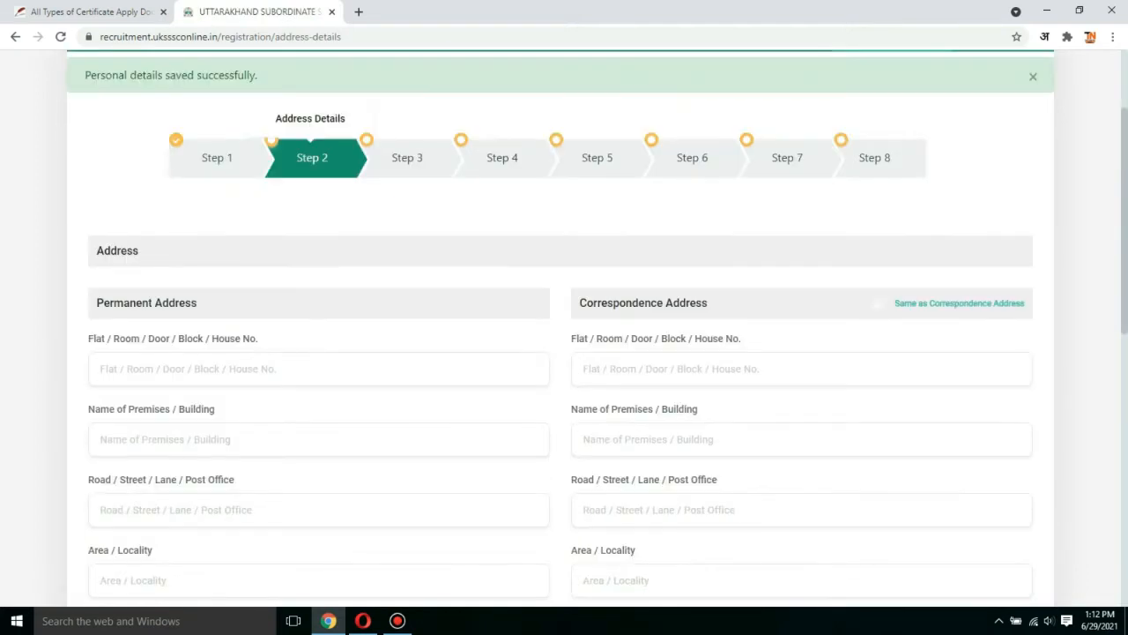
{"action": "scroll", "coordinate": [560, 328], "scroll_direction": "down", "scroll_amount": 1}
{"action": "left_click", "coordinate": [318, 297]}
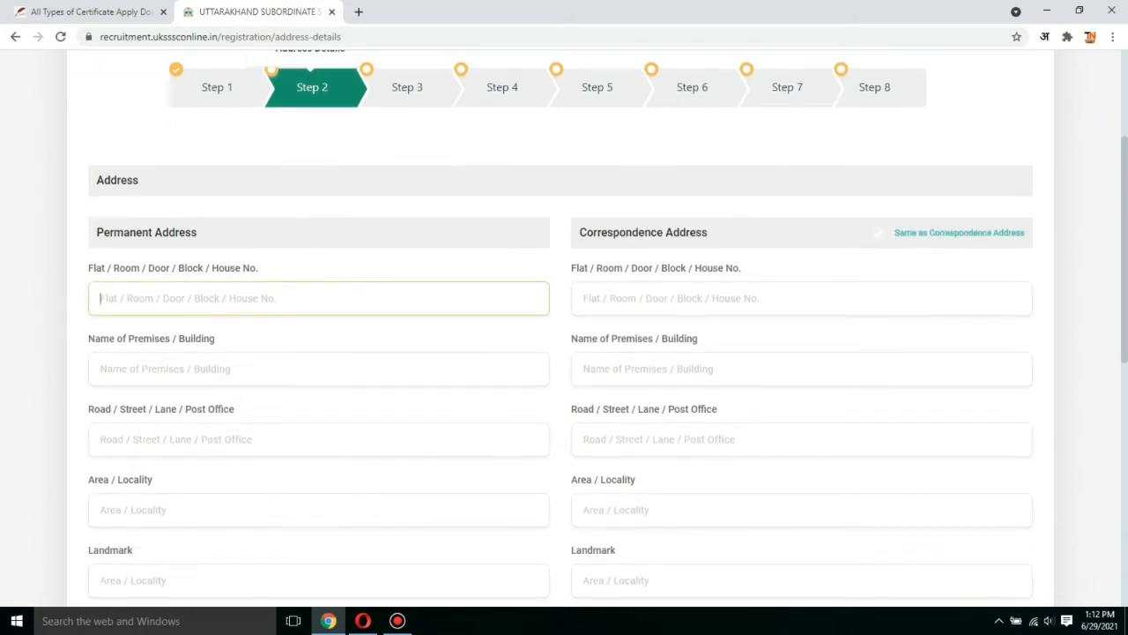
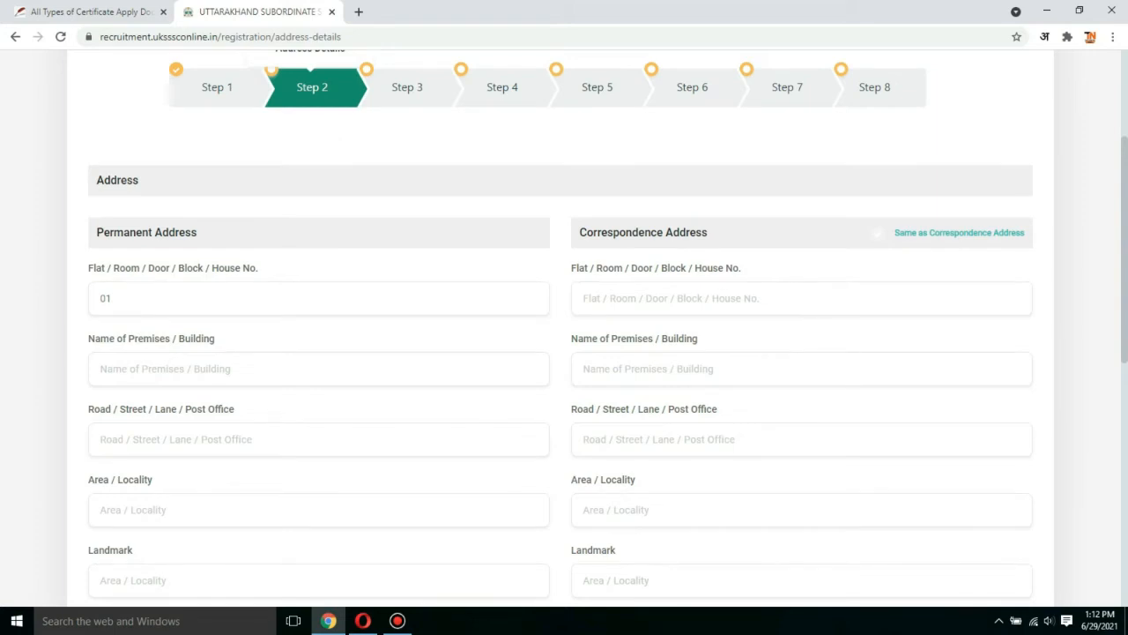
{"action": "left_click", "coordinate": [318, 368]}
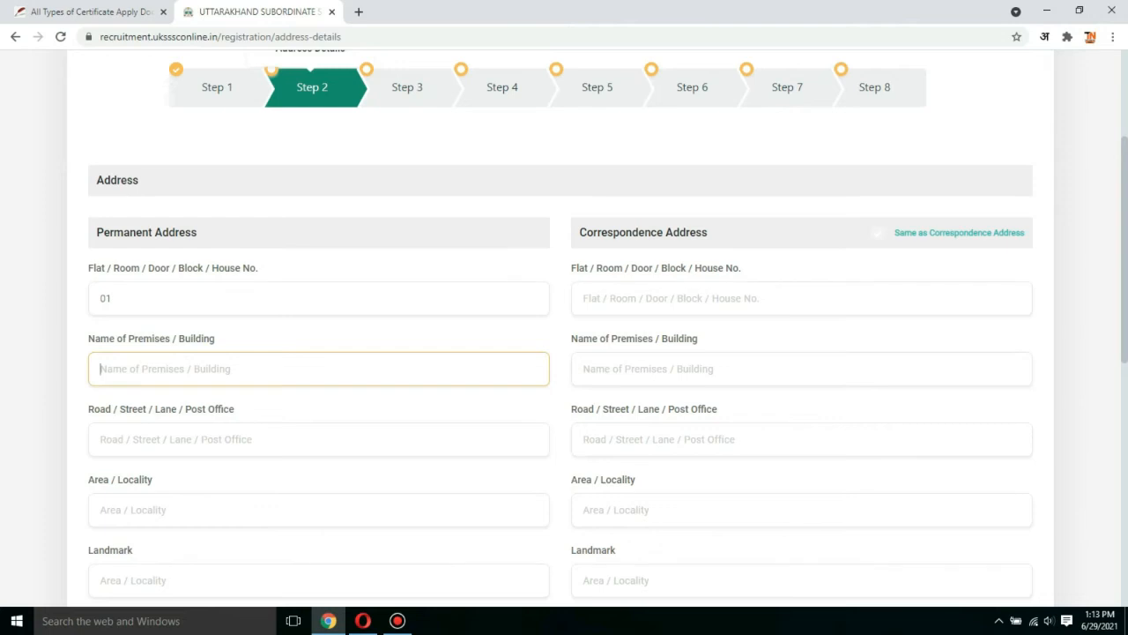
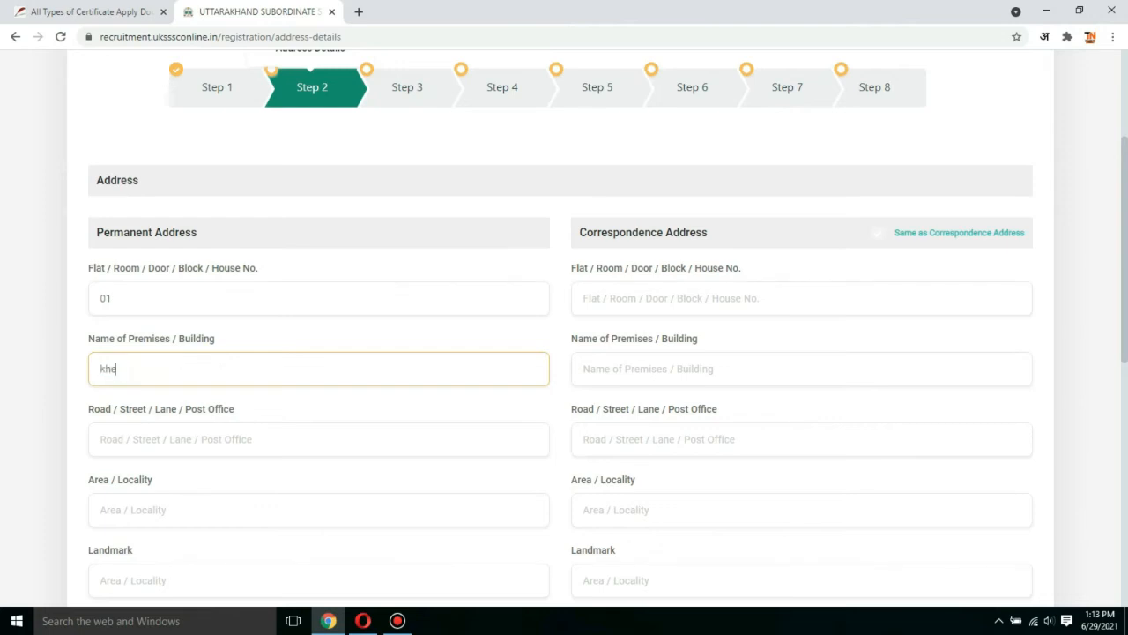
{"action": "scroll", "coordinate": [564, 328], "scroll_direction": "down", "scroll_amount": 2}
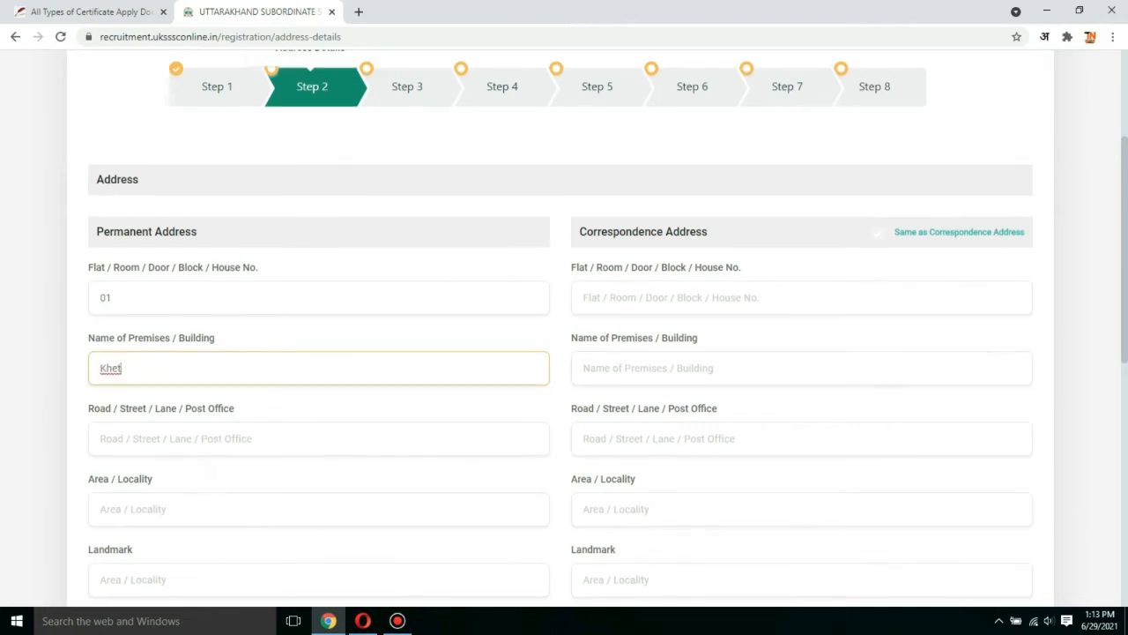
{"action": "left_click", "coordinate": [265, 298]}
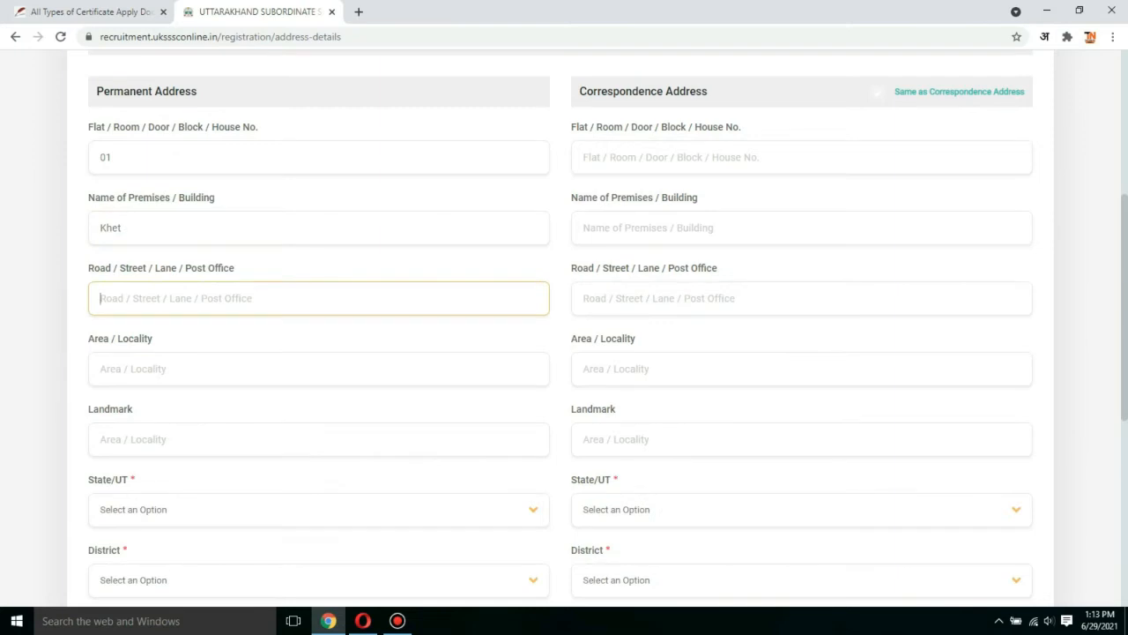
{"action": "left_click", "coordinate": [265, 369]}
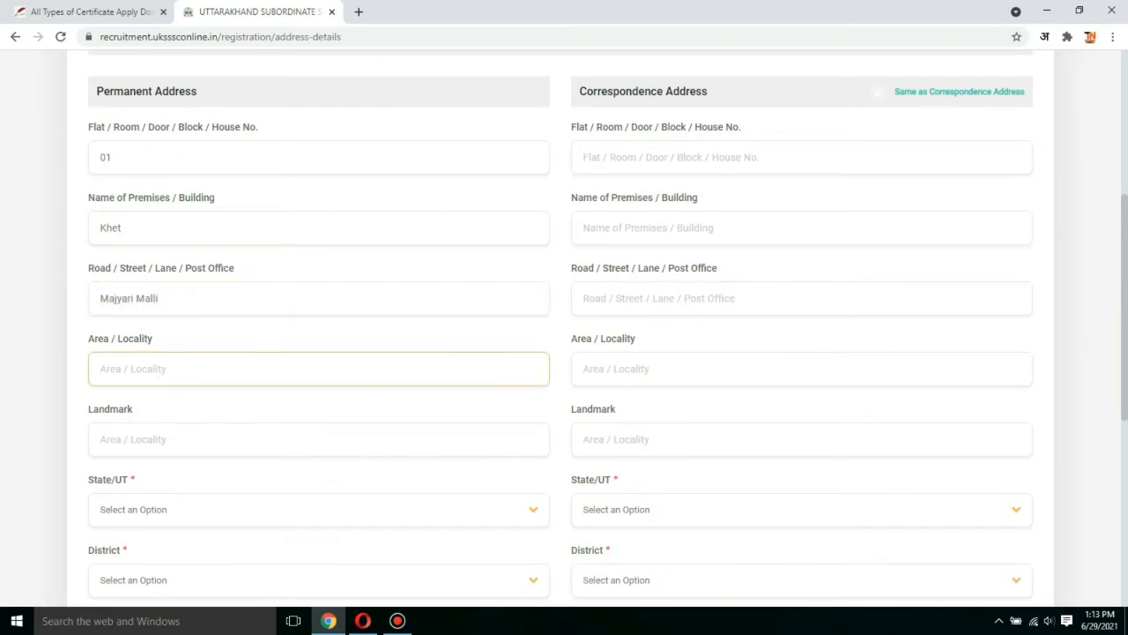
{"action": "type", "text": "Adibadri"}
{"action": "key", "text": "Tab"}
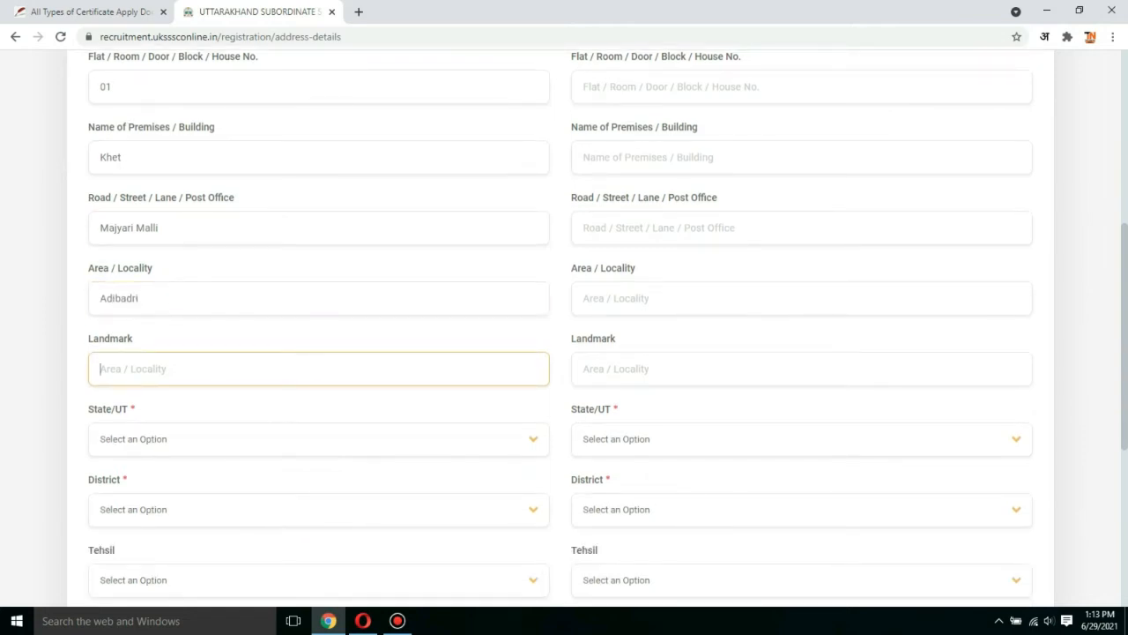
Choose UTTARAKHAND as state, Chamoli as district and Adibadri as tehsil.
{"action": "scroll", "coordinate": [317, 368], "scroll_direction": "down", "scroll_amount": 1}
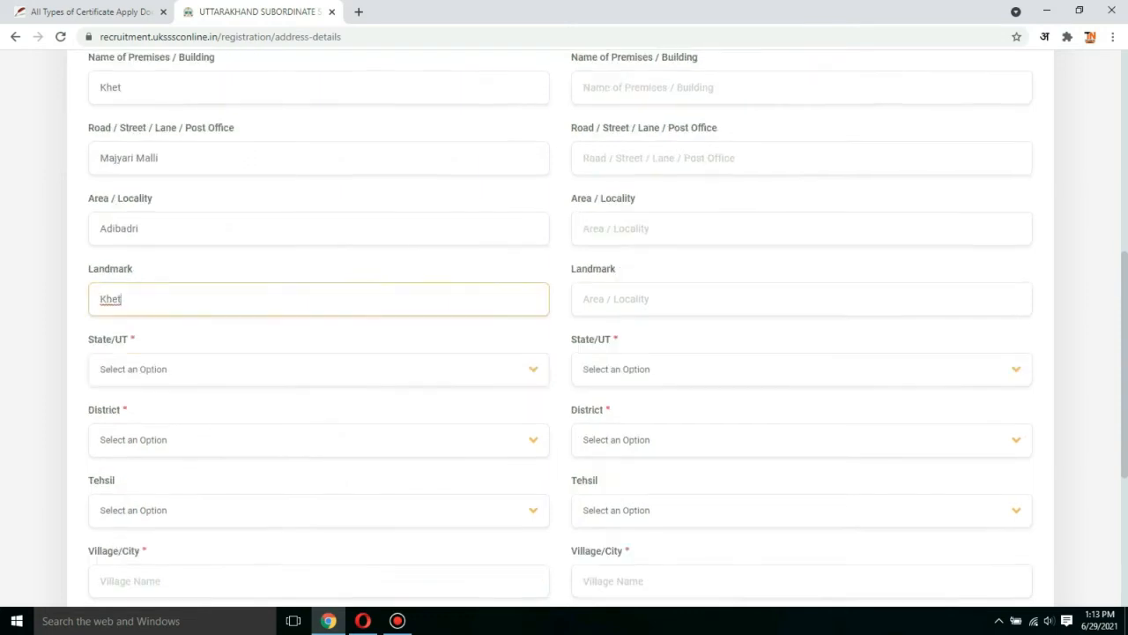
{"action": "left_click", "coordinate": [317, 368]}
{"action": "scroll", "coordinate": [318, 484], "scroll_direction": "down", "scroll_amount": 6}
{"action": "key", "text": "Down"}
{"action": "key", "text": "Down"}
{"action": "key", "text": "Down"}
{"action": "key", "text": "Down"}
{"action": "key", "text": "Down"}
{"action": "key", "text": "Down"}
{"action": "key", "text": "Down"}
{"action": "key", "text": "Down"}
{"action": "key", "text": "Down"}
{"action": "key", "text": "Down"}
{"action": "key", "text": "Down"}
{"action": "key", "text": "Down"}
{"action": "key", "text": "Down"}
{"action": "key", "text": "Down"}
{"action": "key", "text": "Down"}
{"action": "key", "text": "Down"}
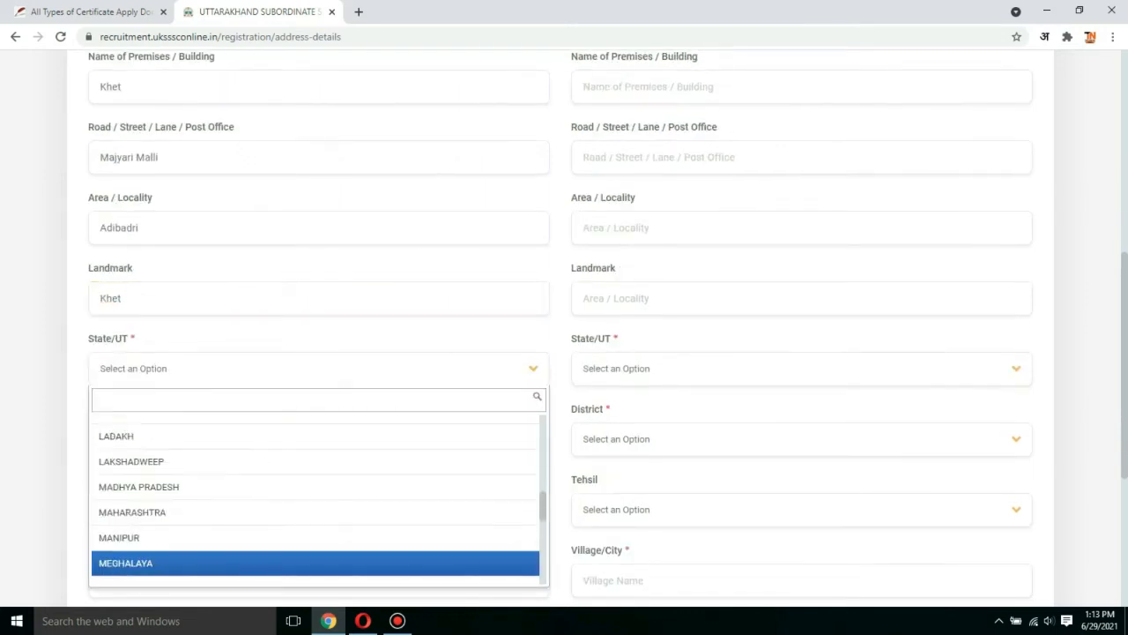
{"action": "key", "text": "Return"}
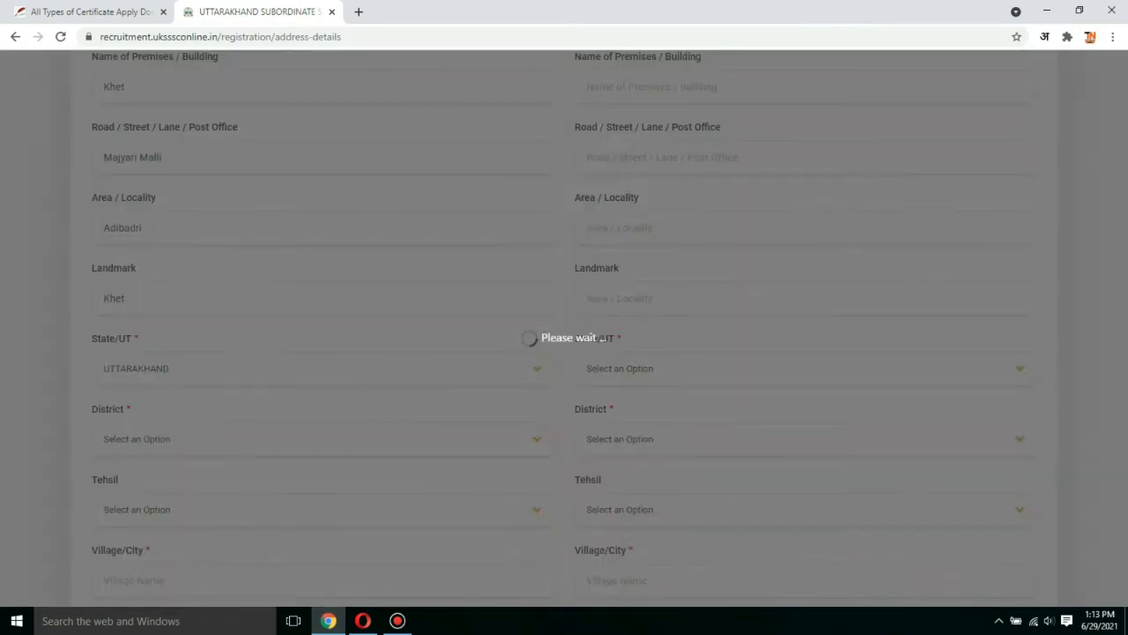
{"action": "key", "text": "Down"}
{"action": "key", "text": "Down"}
{"action": "key", "text": "Down"}
{"action": "key", "text": "Up"}
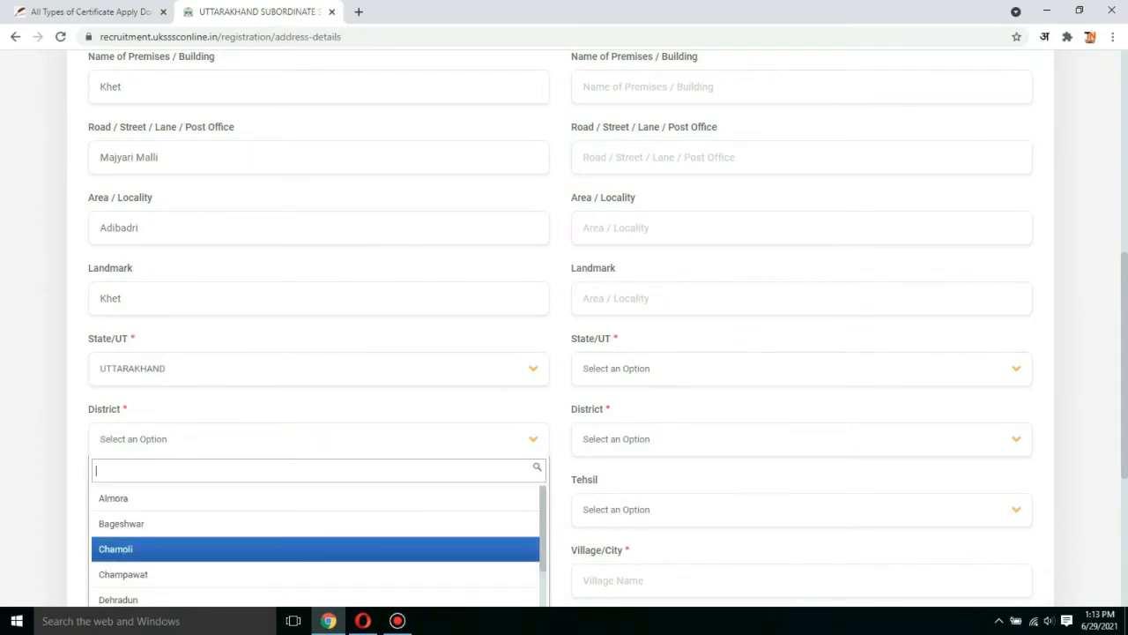
{"action": "key", "text": "Return"}
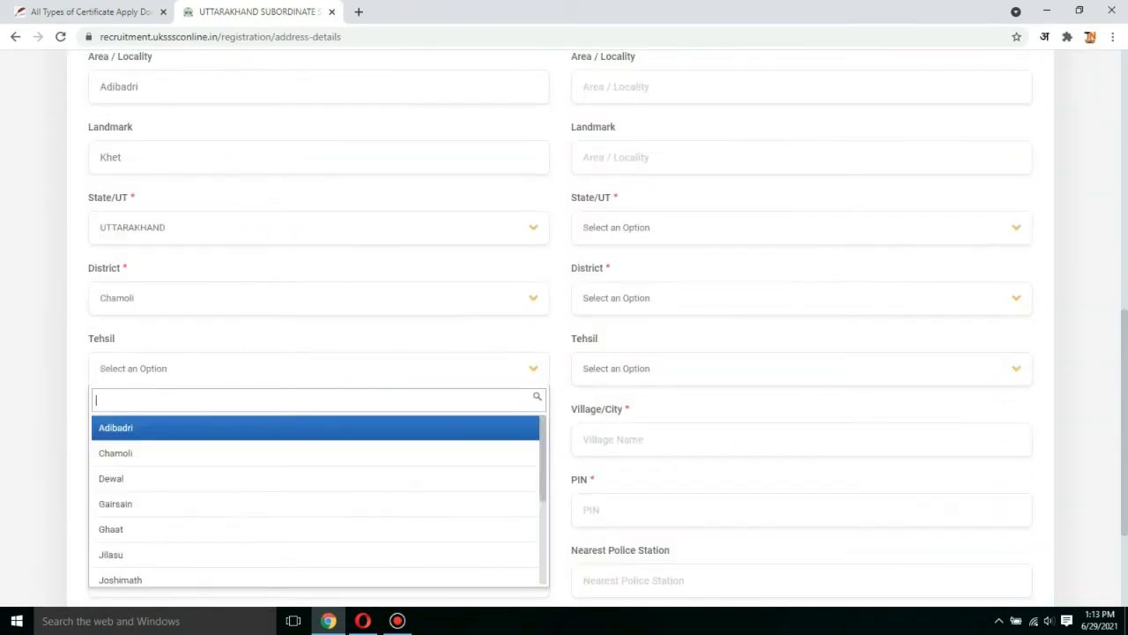
{"action": "key", "text": "Down"}
{"action": "key", "text": "Up"}
{"action": "key", "text": "Return"}
{"action": "left_click", "coordinate": [319, 439]}
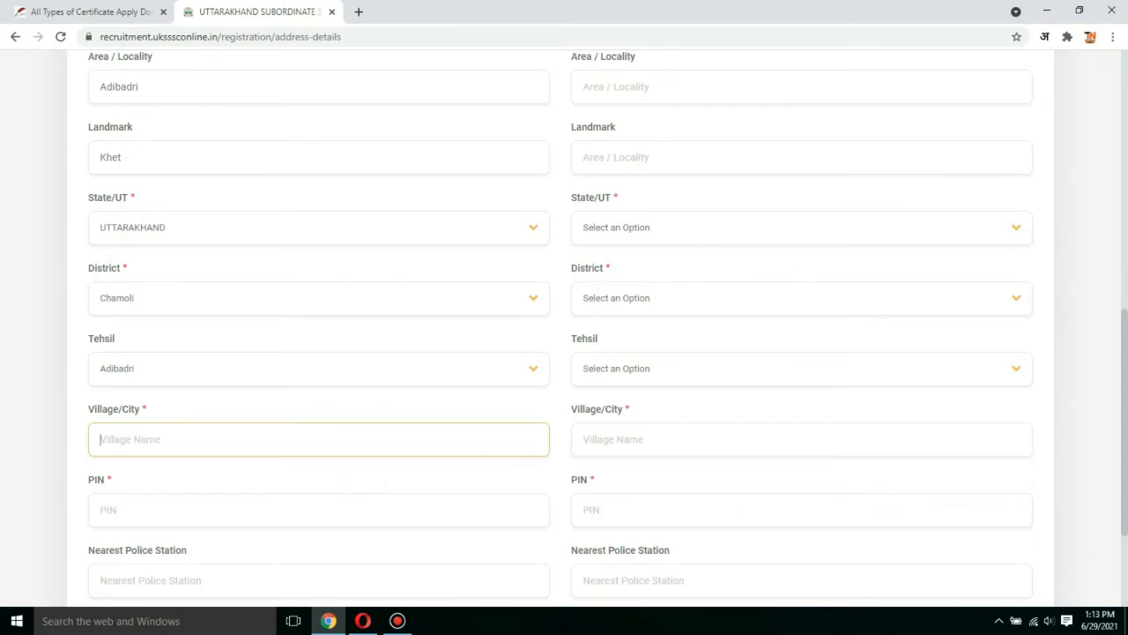
{"action": "type", "text": "Khet"}
{"action": "key", "text": "Tab"}
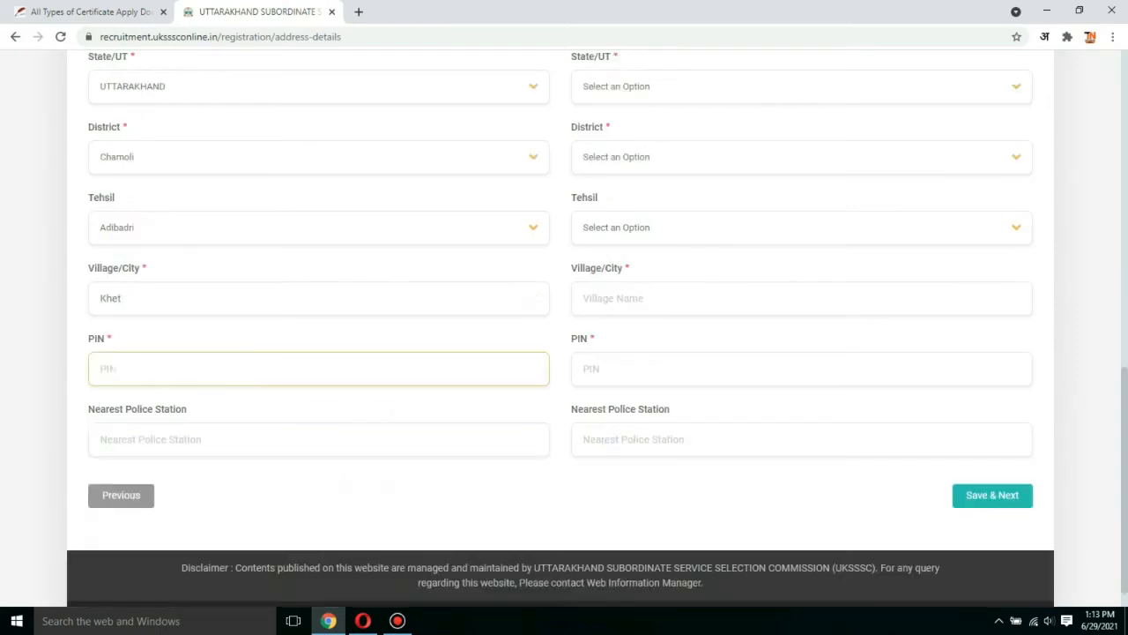
{"action": "key", "text": "Tab"}
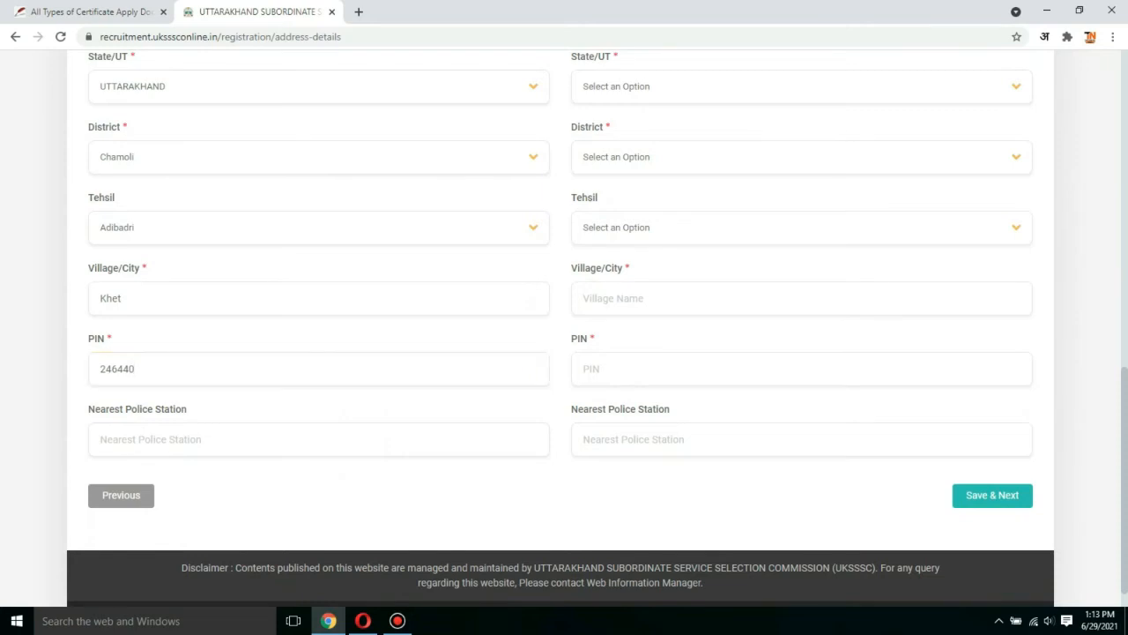
{"action": "left_click", "coordinate": [388, 441]}
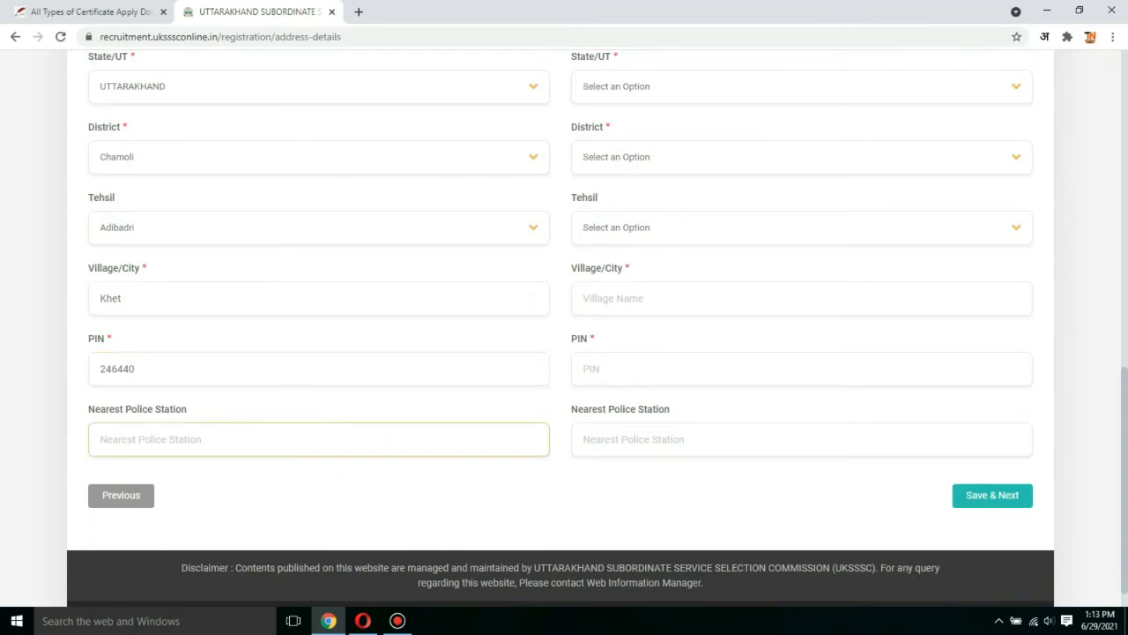
{"action": "type", "text": "Adibadri"}
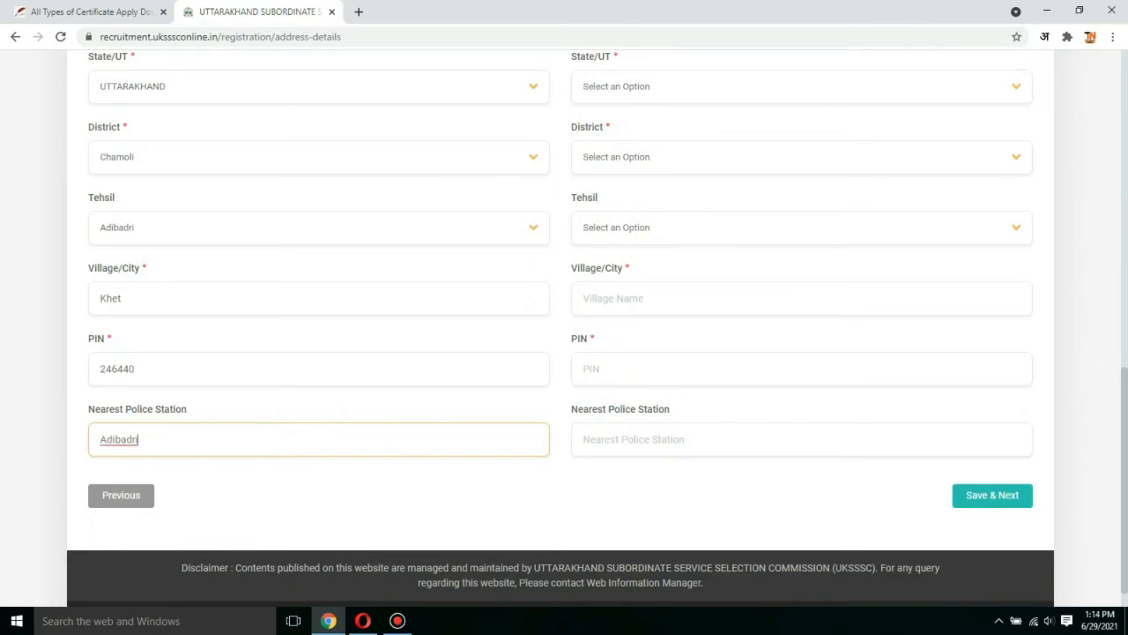
{"action": "scroll", "coordinate": [387, 442], "scroll_direction": "up", "scroll_amount": 7}
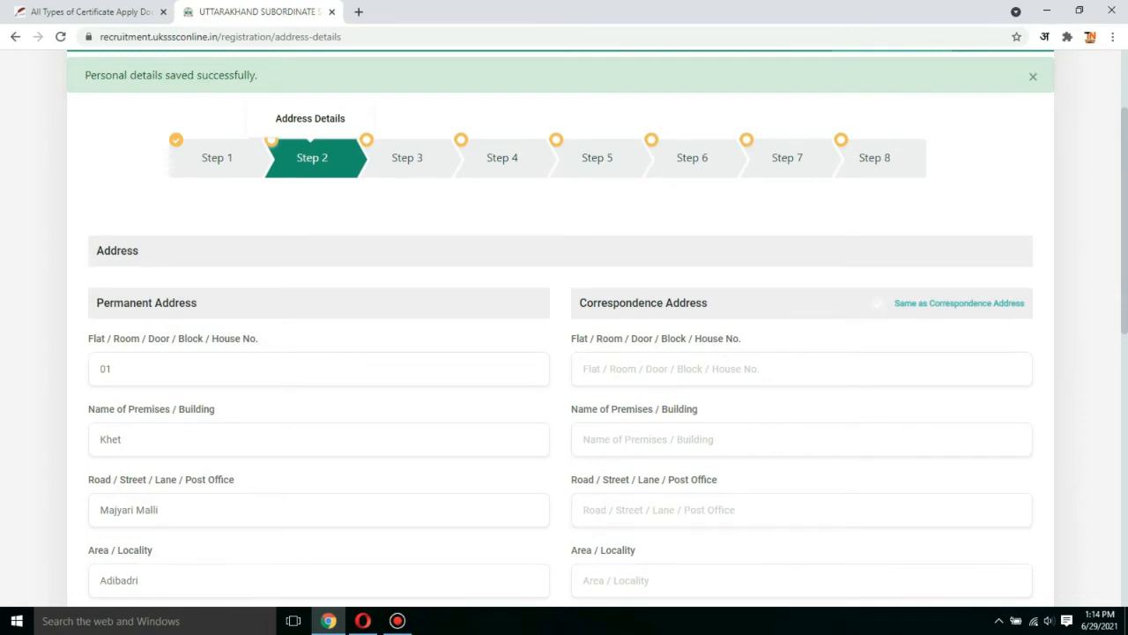
Tick 'Same as Correspondence Address' and save the address details with Save & Next.
{"action": "scroll", "coordinate": [561, 328], "scroll_direction": "down", "scroll_amount": 2}
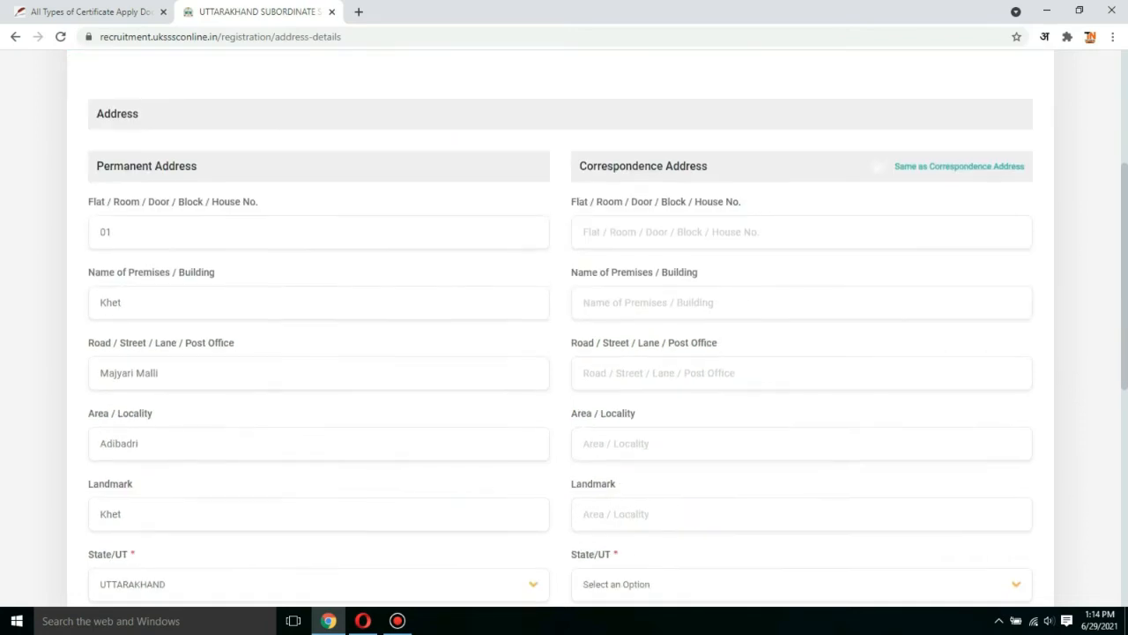
{"action": "scroll", "coordinate": [560, 328], "scroll_direction": "up", "scroll_amount": 1}
{"action": "scroll", "coordinate": [560, 328], "scroll_direction": "up", "scroll_amount": 1}
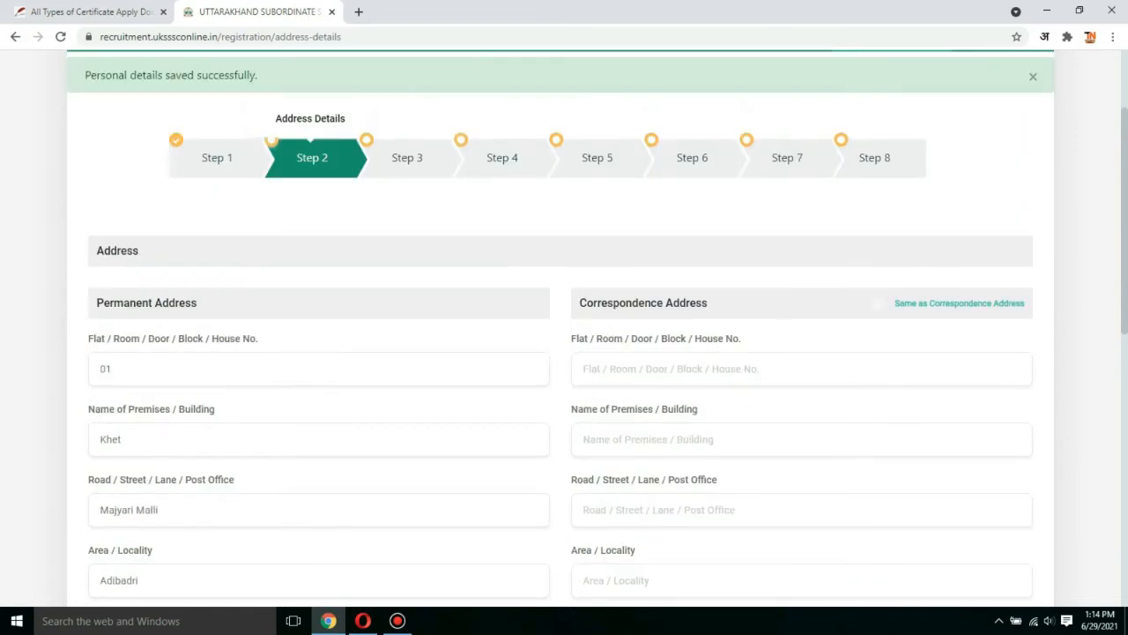
{"action": "left_click", "coordinate": [878, 303]}
{"action": "scroll", "coordinate": [564, 328], "scroll_direction": "down", "scroll_amount": 8}
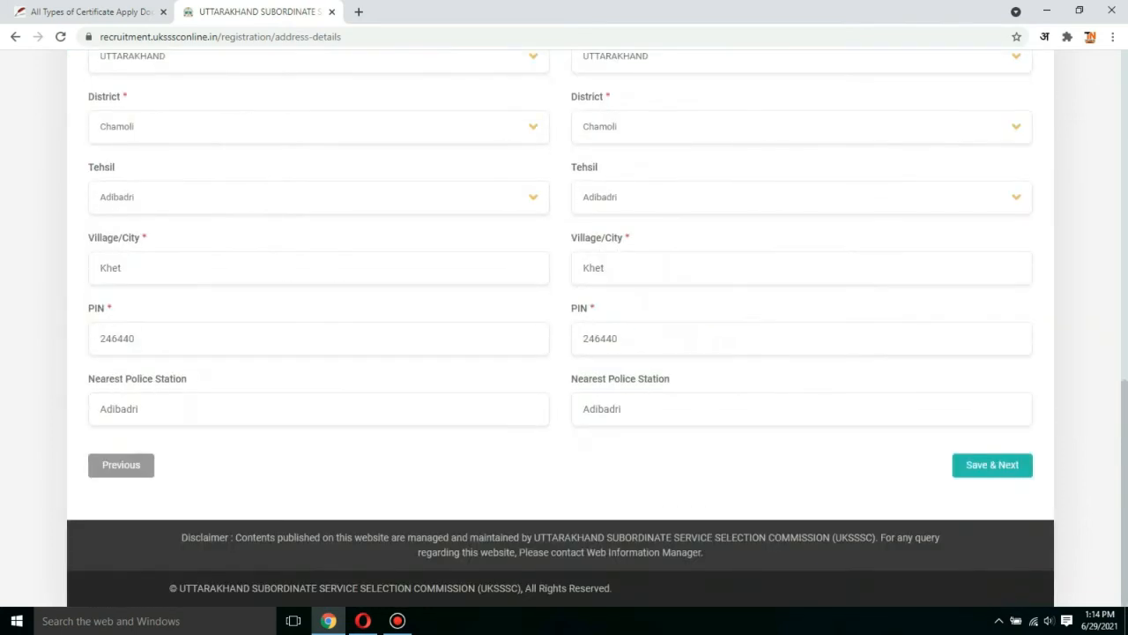
{"action": "left_click", "coordinate": [992, 464]}
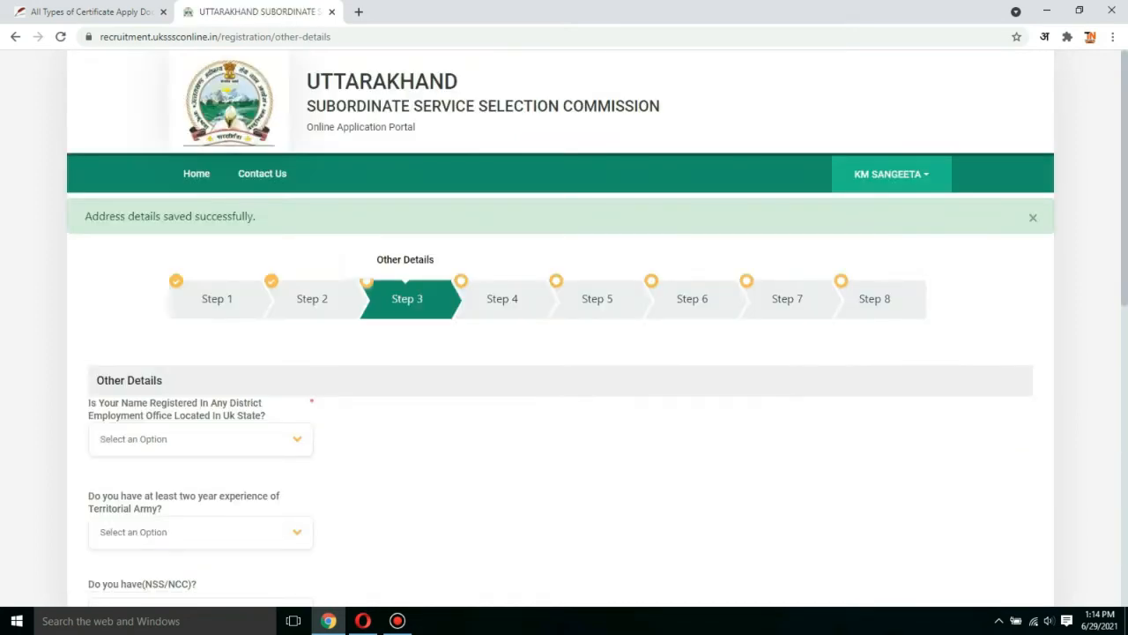
Answer No for employment office registration, Territorial Army experience and NSS/NCC.
{"action": "scroll", "coordinate": [564, 326], "scroll_direction": "down", "scroll_amount": 1}
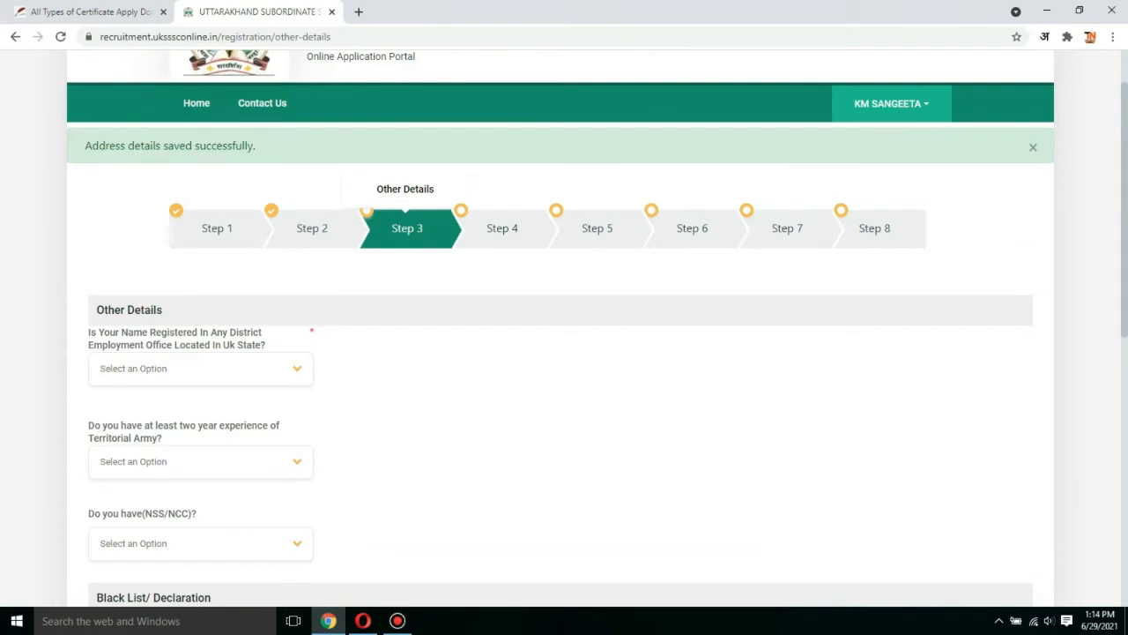
{"action": "scroll", "coordinate": [565, 326], "scroll_direction": "down", "scroll_amount": 1}
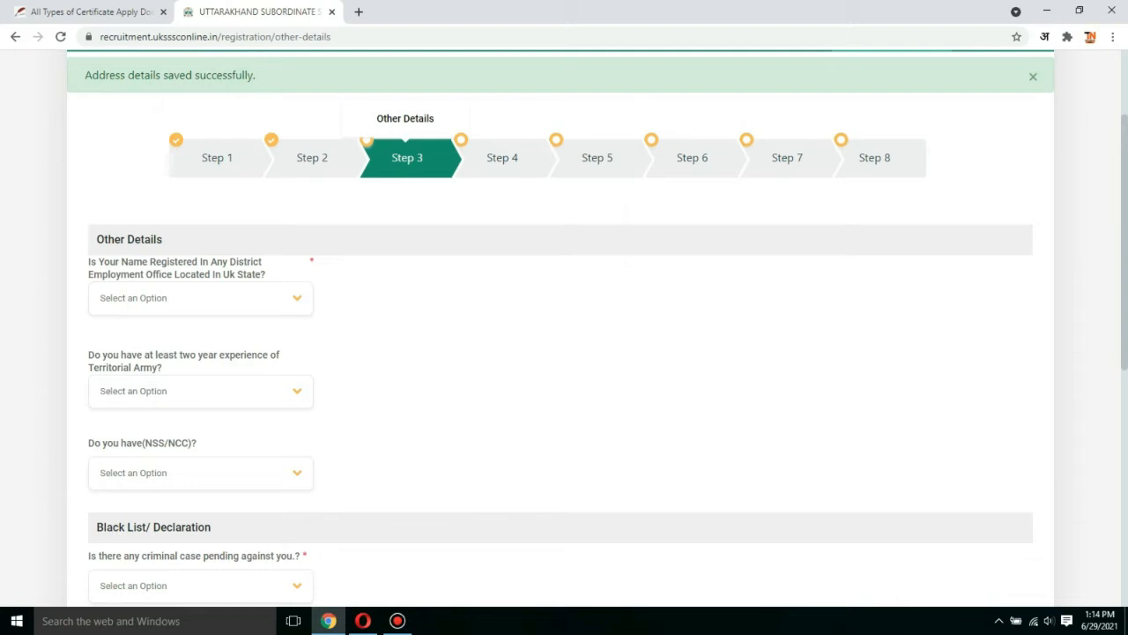
{"action": "left_click", "coordinate": [201, 298]}
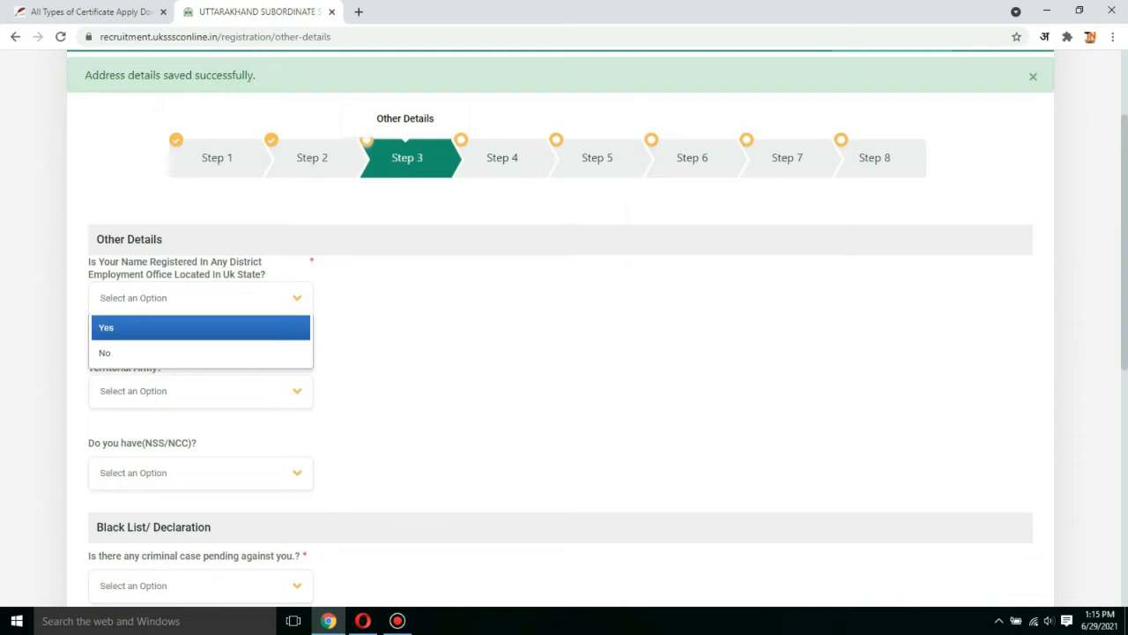
{"action": "left_click", "coordinate": [201, 352]}
{"action": "scroll", "coordinate": [201, 353], "scroll_direction": "down", "scroll_amount": 1}
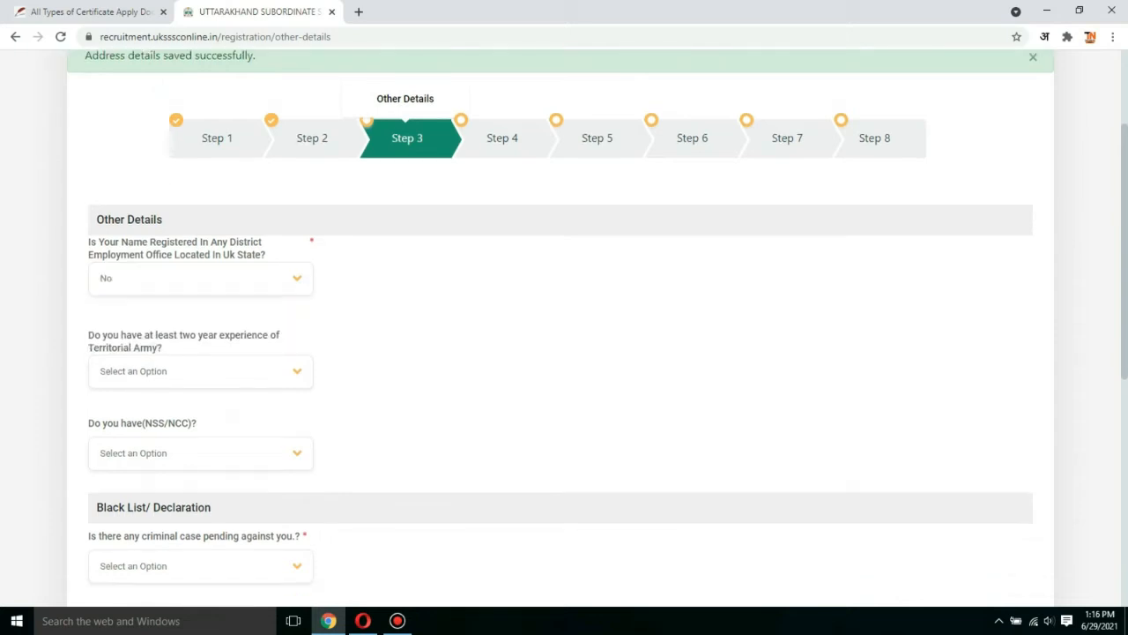
{"action": "scroll", "coordinate": [564, 353], "scroll_direction": "down", "scroll_amount": 2}
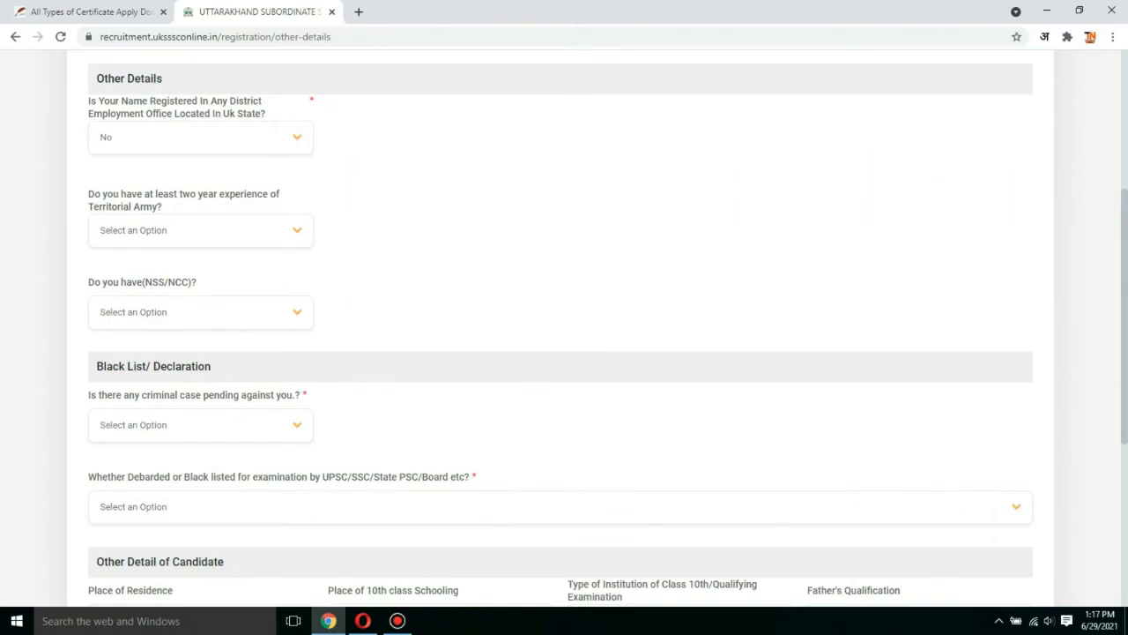
{"action": "left_click", "coordinate": [201, 230]}
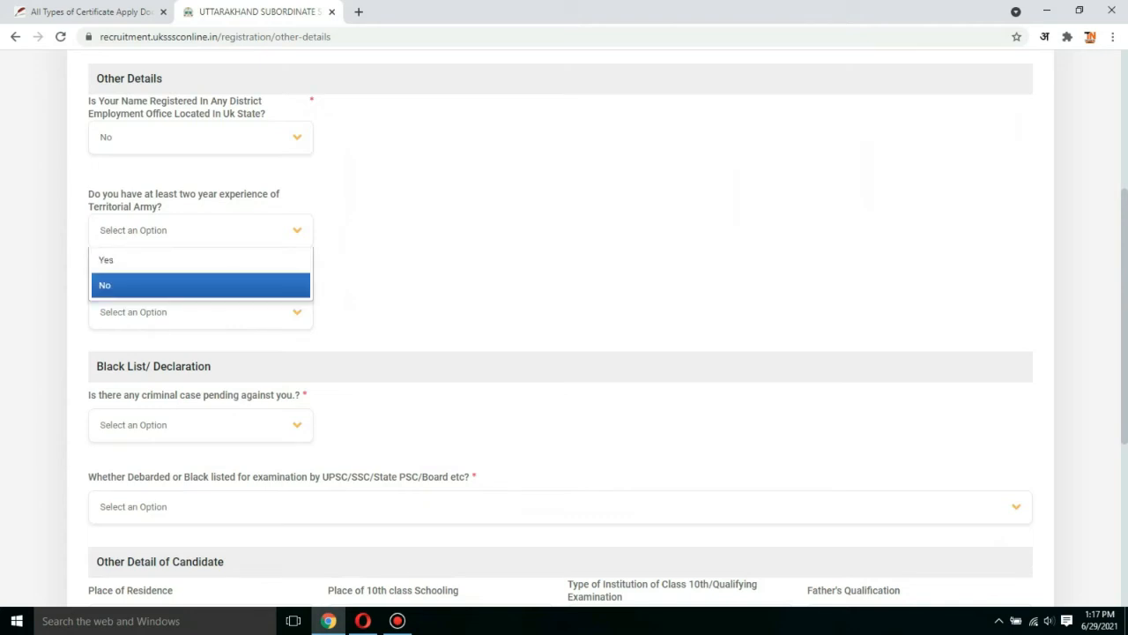
{"action": "left_click", "coordinate": [201, 285]}
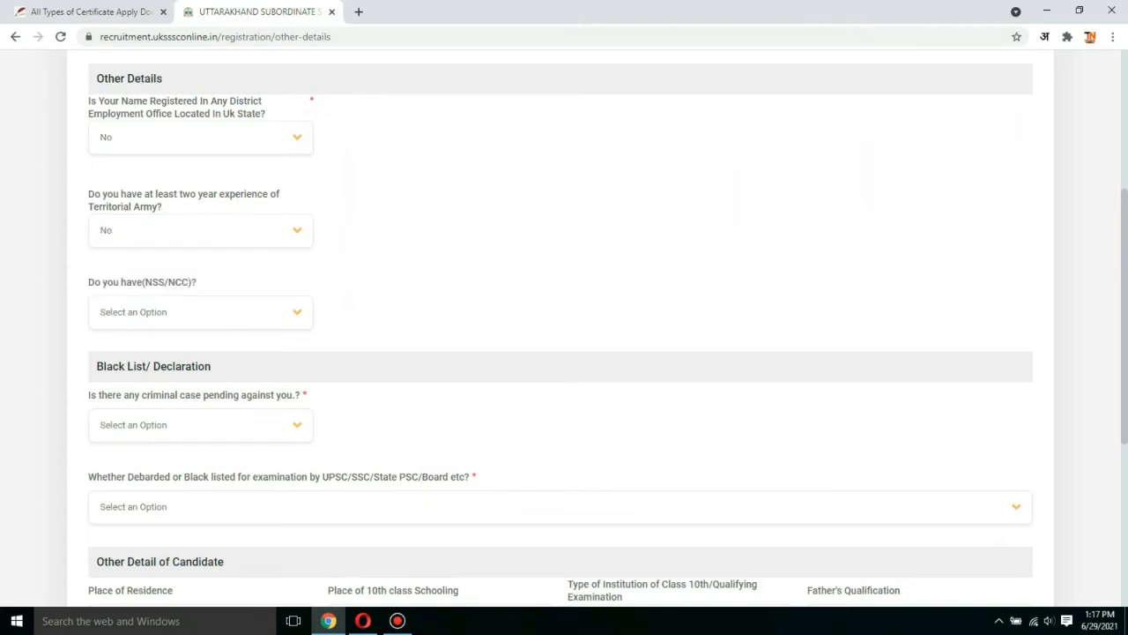
{"action": "left_click", "coordinate": [201, 312]}
{"action": "key", "text": "Down"}
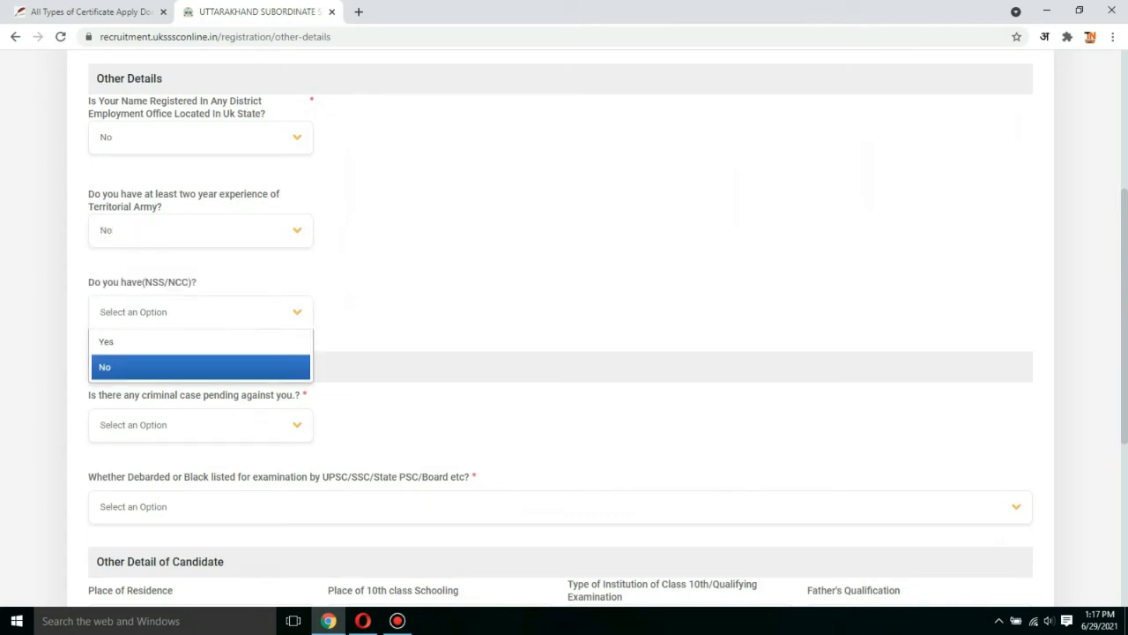
{"action": "key", "text": "Return"}
Answer No to criminal case pending and to Debarred/Black listed.
{"action": "scroll", "coordinate": [560, 330], "scroll_direction": "down", "scroll_amount": 1}
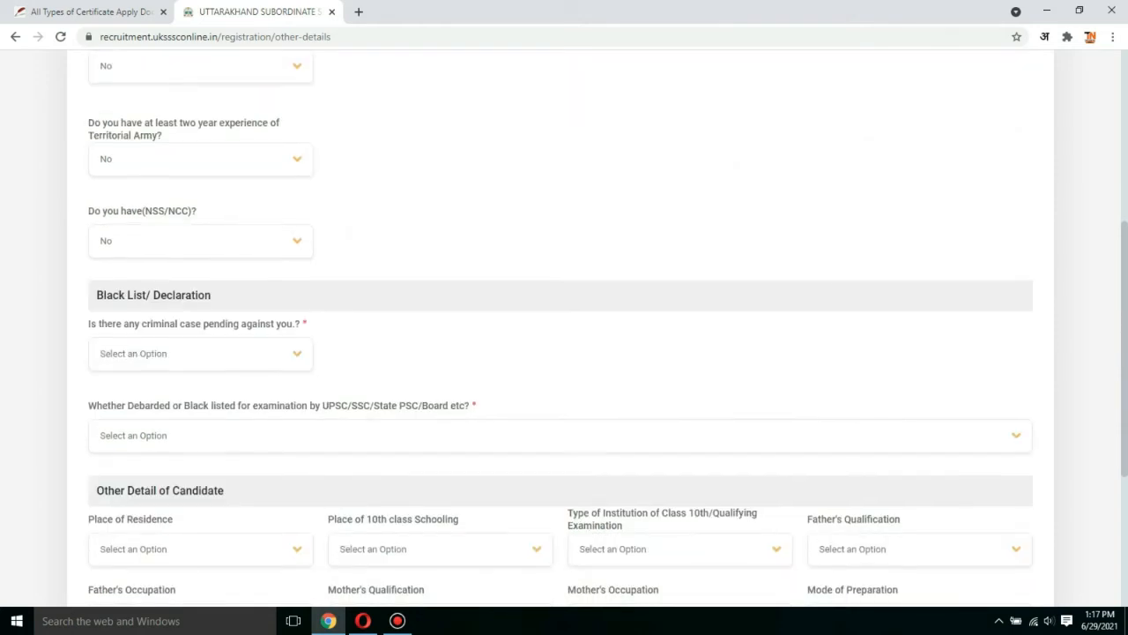
{"action": "scroll", "coordinate": [560, 330], "scroll_direction": "down", "scroll_amount": 2}
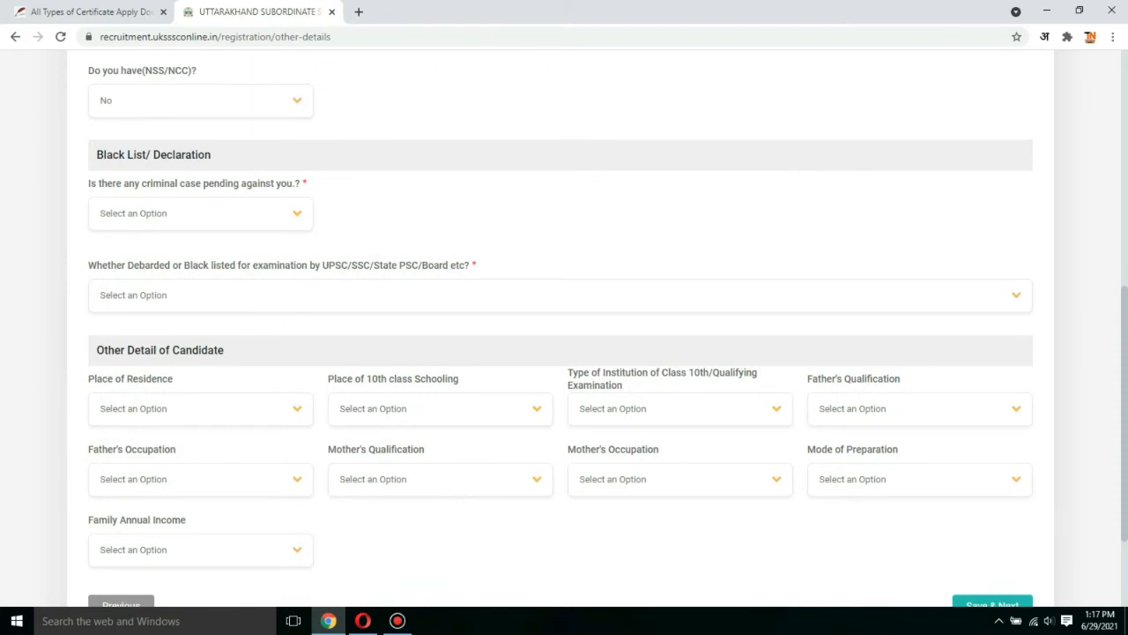
{"action": "left_click", "coordinate": [201, 214]}
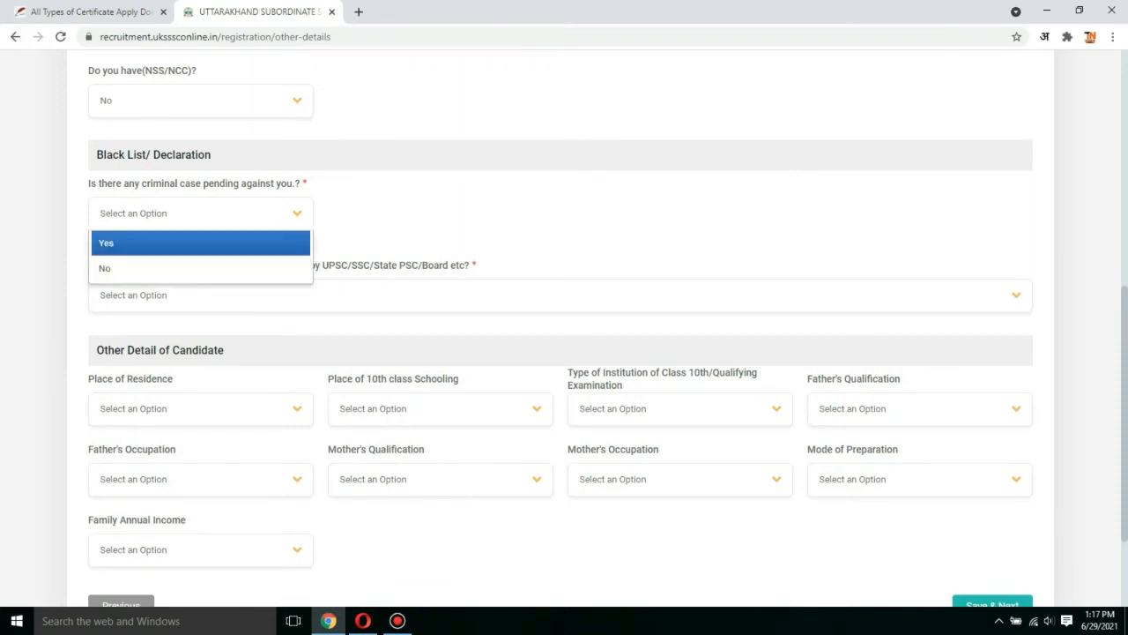
{"action": "left_click", "coordinate": [201, 268]}
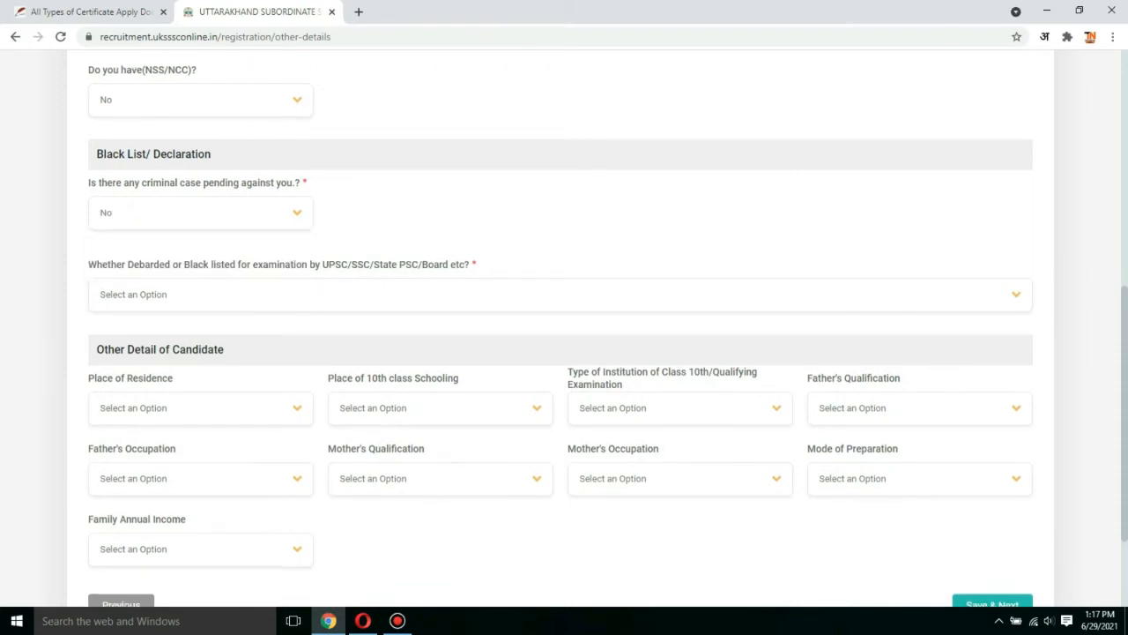
{"action": "scroll", "coordinate": [598, 331], "scroll_direction": "down", "scroll_amount": 1}
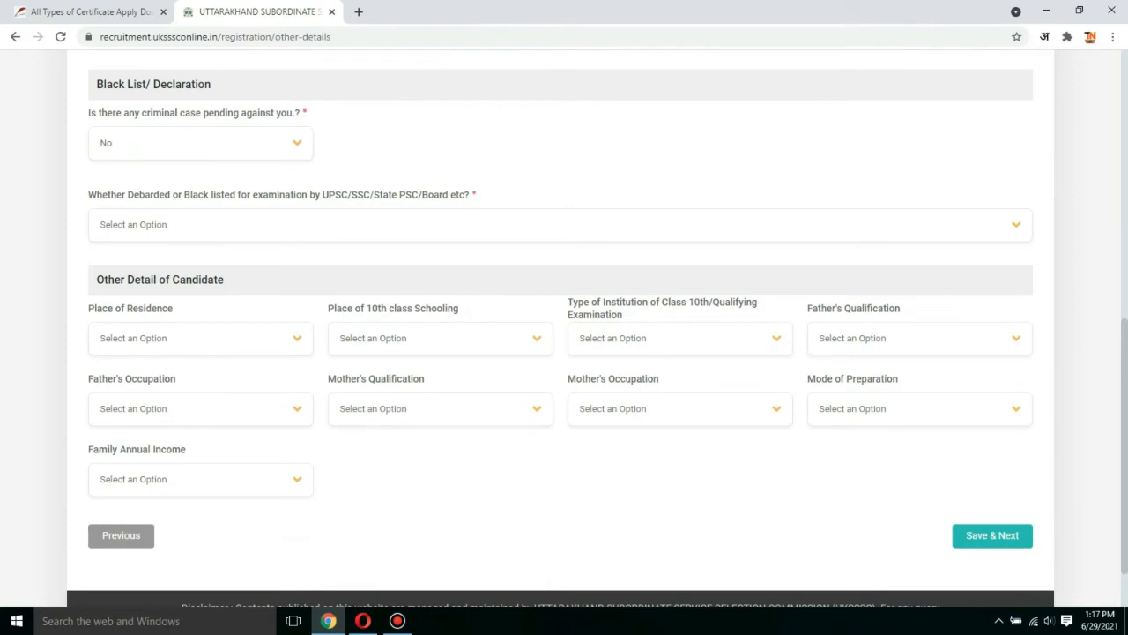
{"action": "scroll", "coordinate": [564, 335], "scroll_direction": "down", "scroll_amount": 1}
{"action": "scroll", "coordinate": [564, 335], "scroll_direction": "up", "scroll_amount": 1}
{"action": "left_click", "coordinate": [560, 225]}
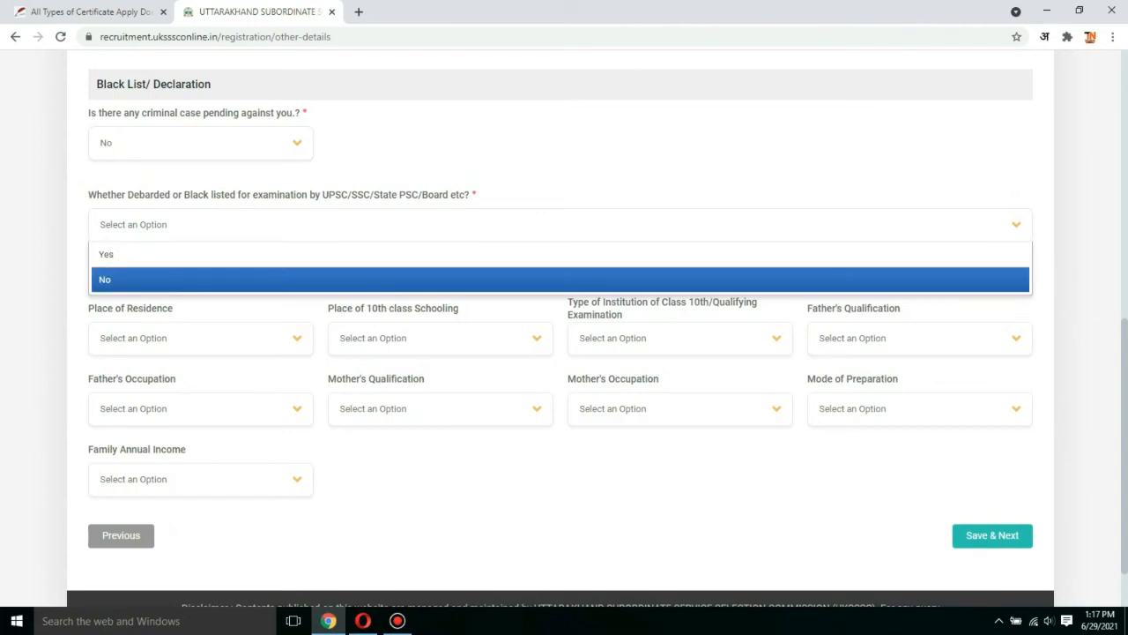
{"action": "left_click", "coordinate": [560, 280]}
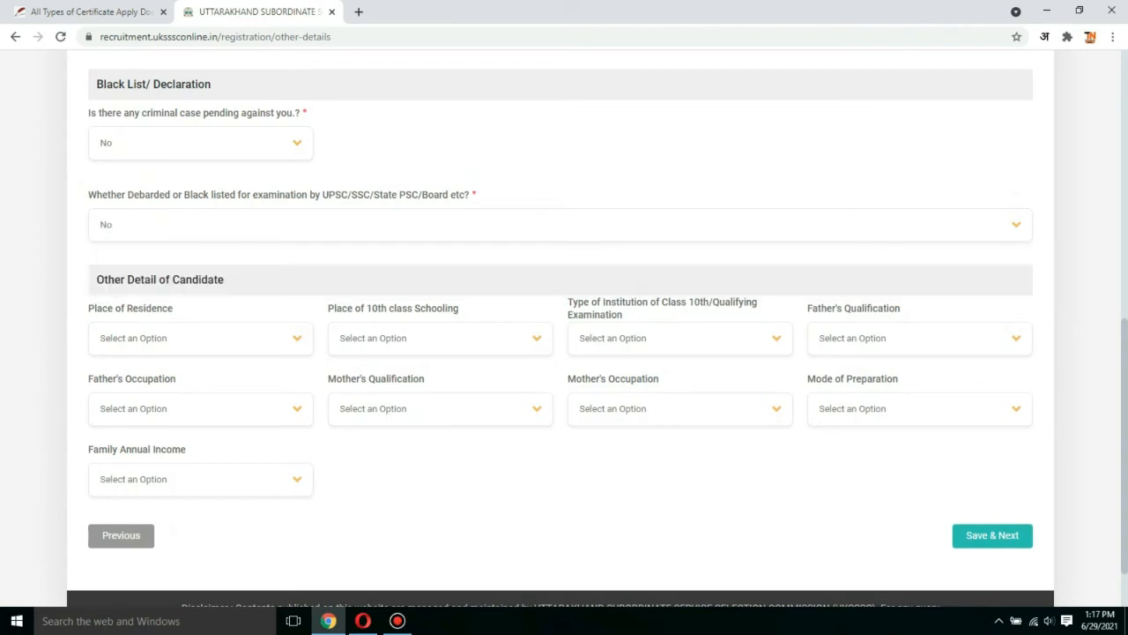
{"action": "scroll", "coordinate": [564, 334], "scroll_direction": "down", "scroll_amount": 1}
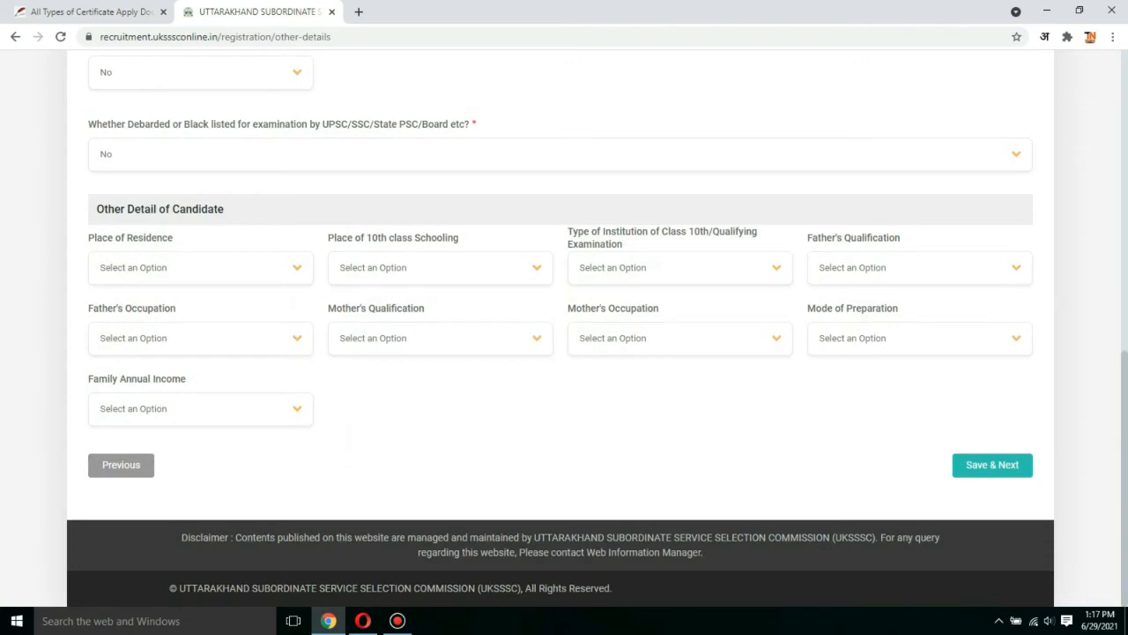
Set residence and 10th schooling to Rural, institution Government, father's qualification Matriculate.
{"action": "left_click", "coordinate": [201, 267]}
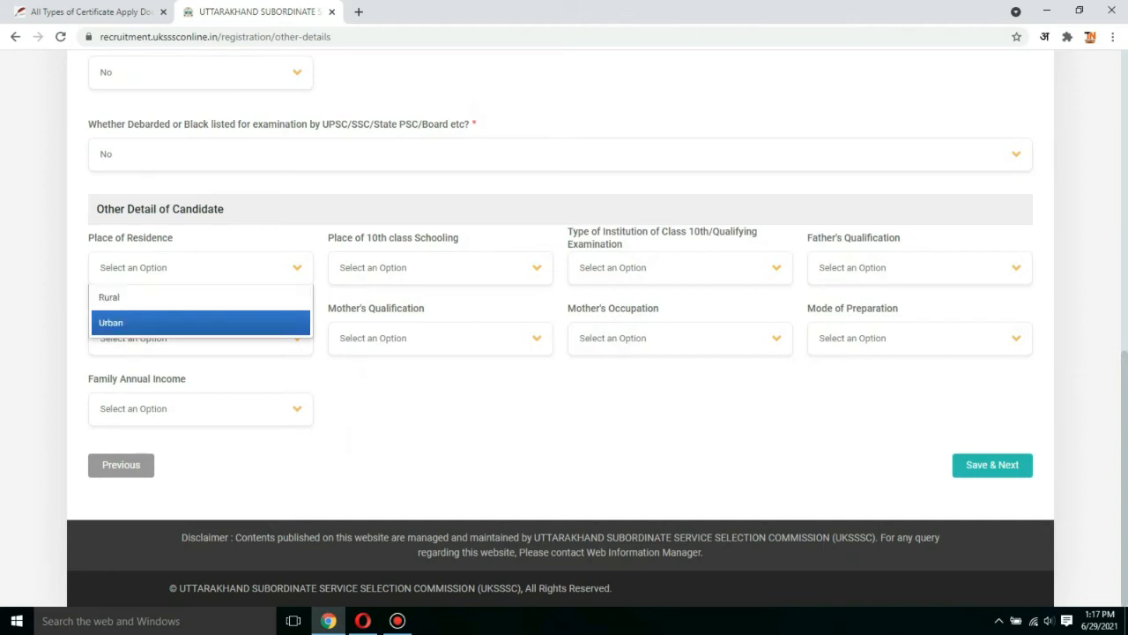
{"action": "left_click", "coordinate": [200, 298]}
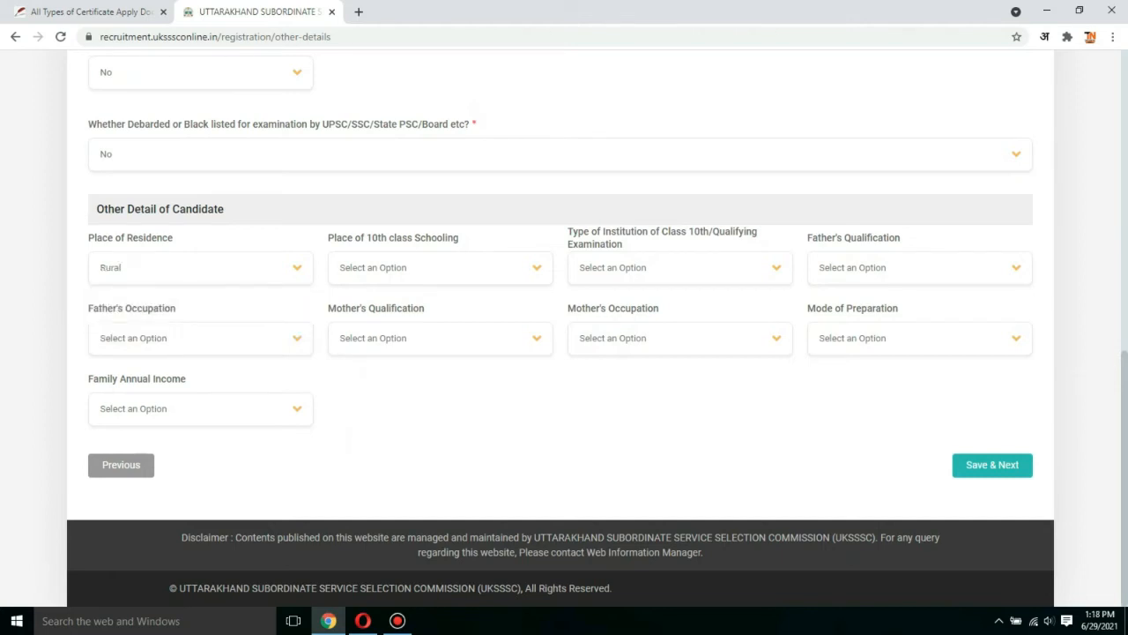
{"action": "left_click", "coordinate": [440, 267]}
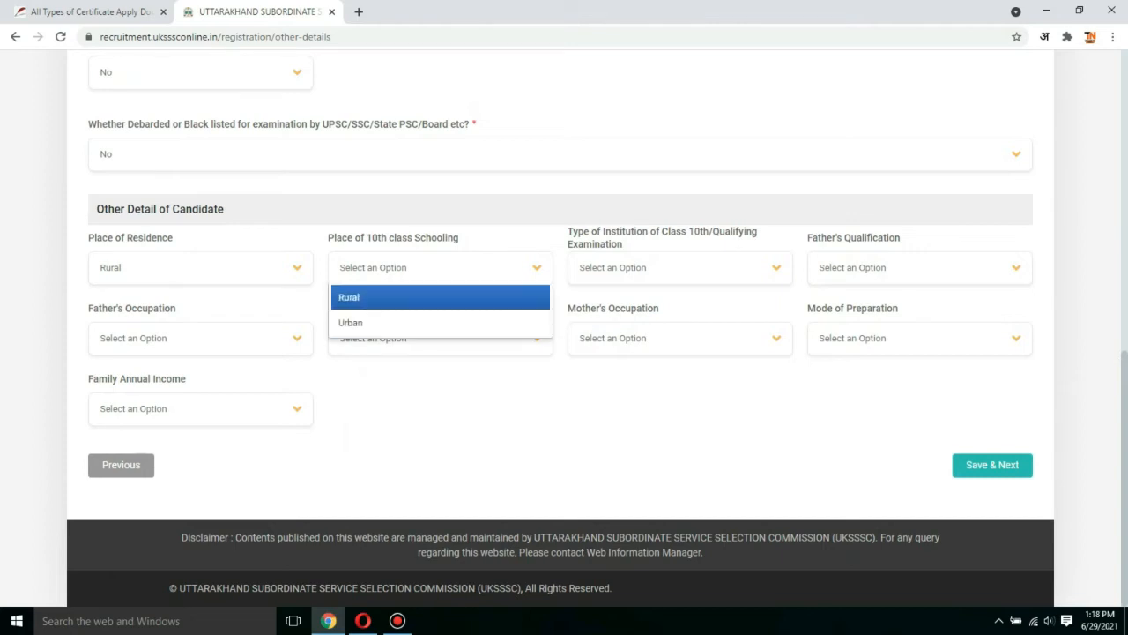
{"action": "left_click", "coordinate": [440, 295]}
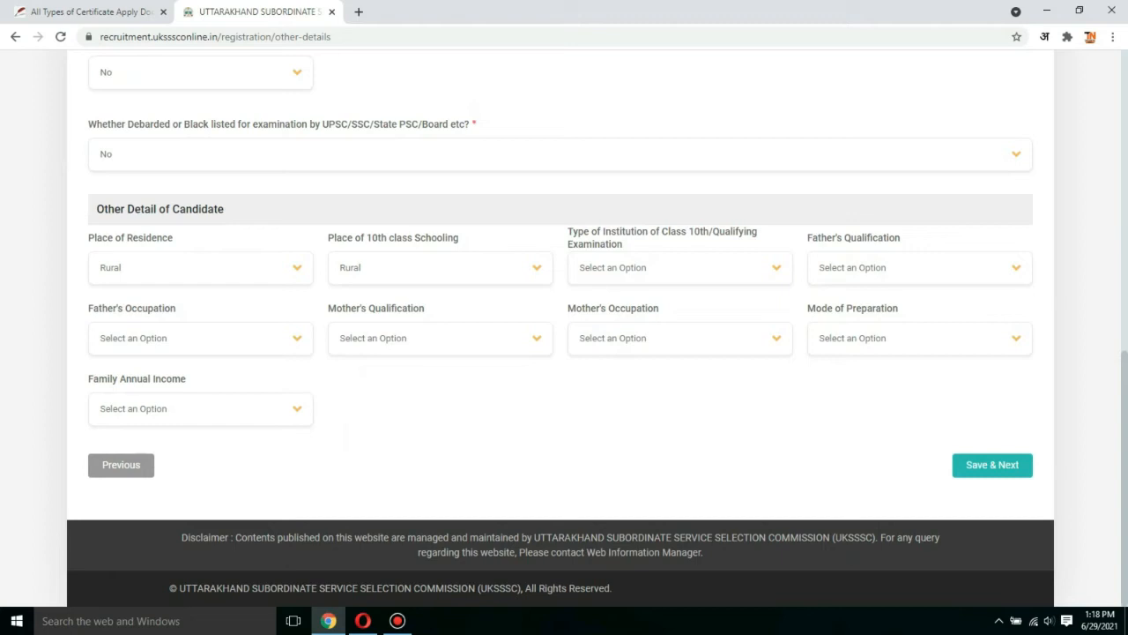
{"action": "left_click", "coordinate": [679, 268]}
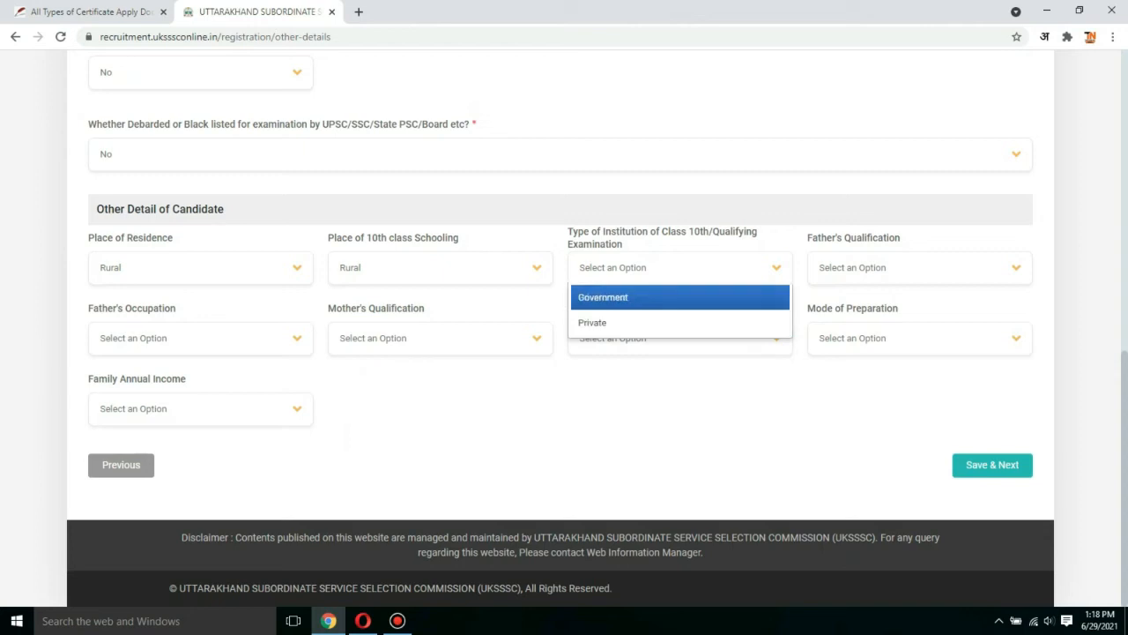
{"action": "key", "text": "Return"}
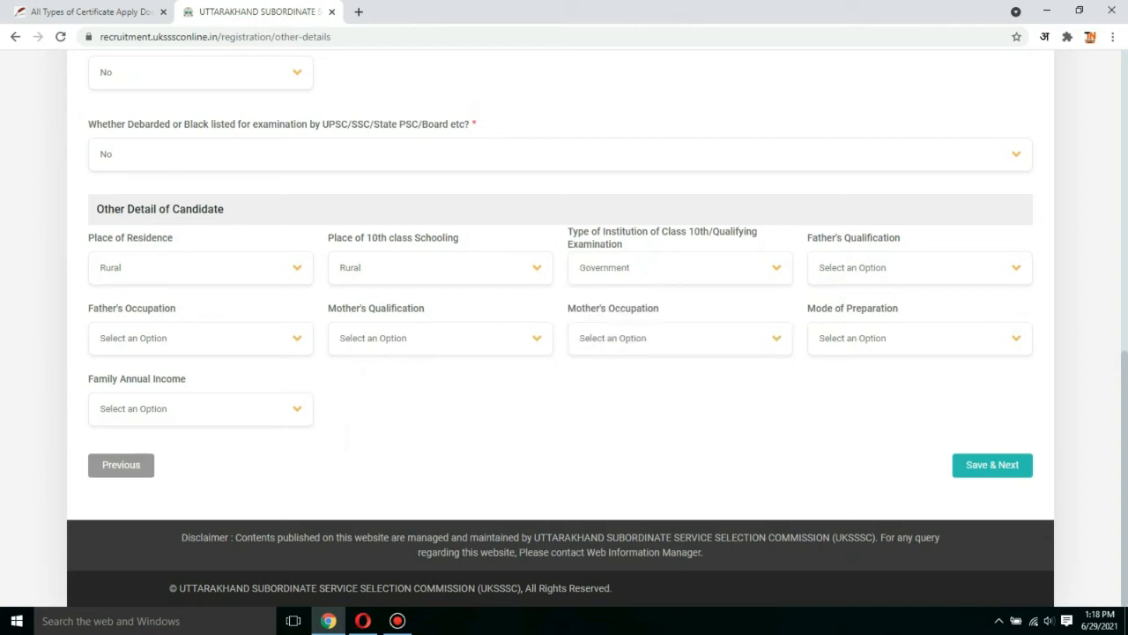
{"action": "left_click", "coordinate": [920, 268]}
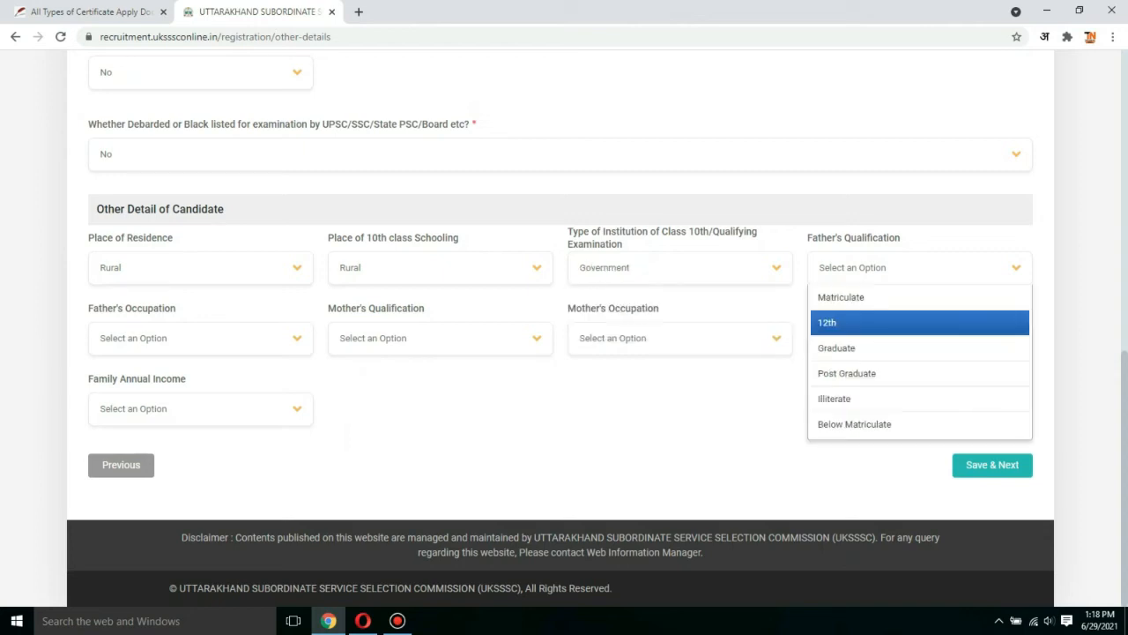
{"action": "key", "text": "Down"}
{"action": "key", "text": "Up"}
{"action": "key", "text": "Up"}
{"action": "key", "text": "Return"}
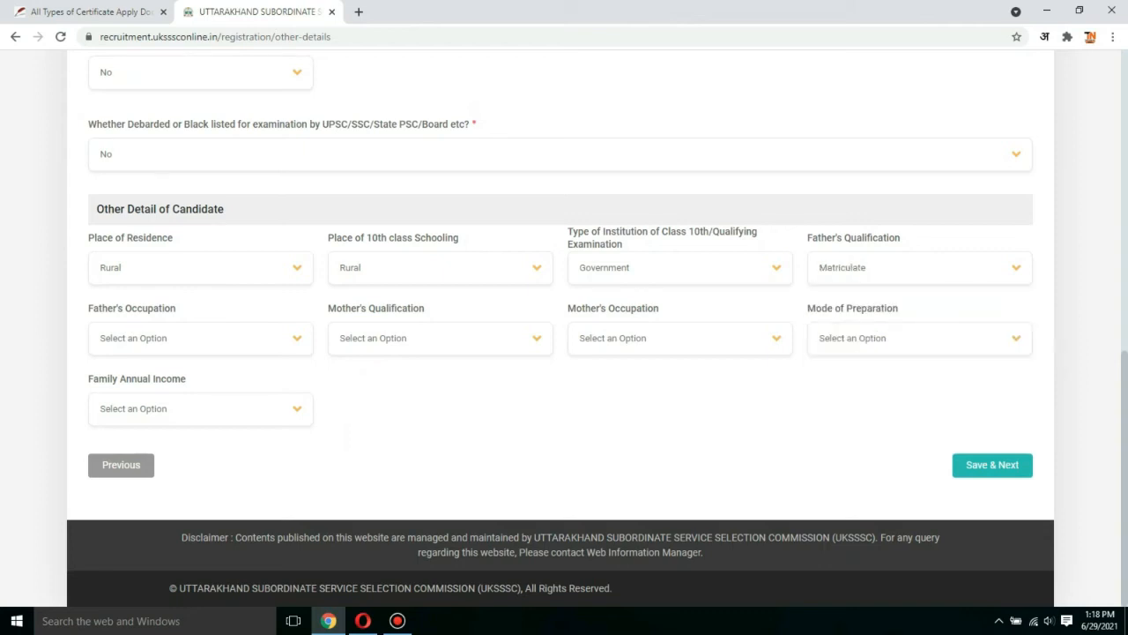
Set father's occupation Agriculture, mother's qualification Matriculate, mother's occupation House wife.
{"action": "left_click", "coordinate": [201, 338]}
{"action": "key", "text": "Down"}
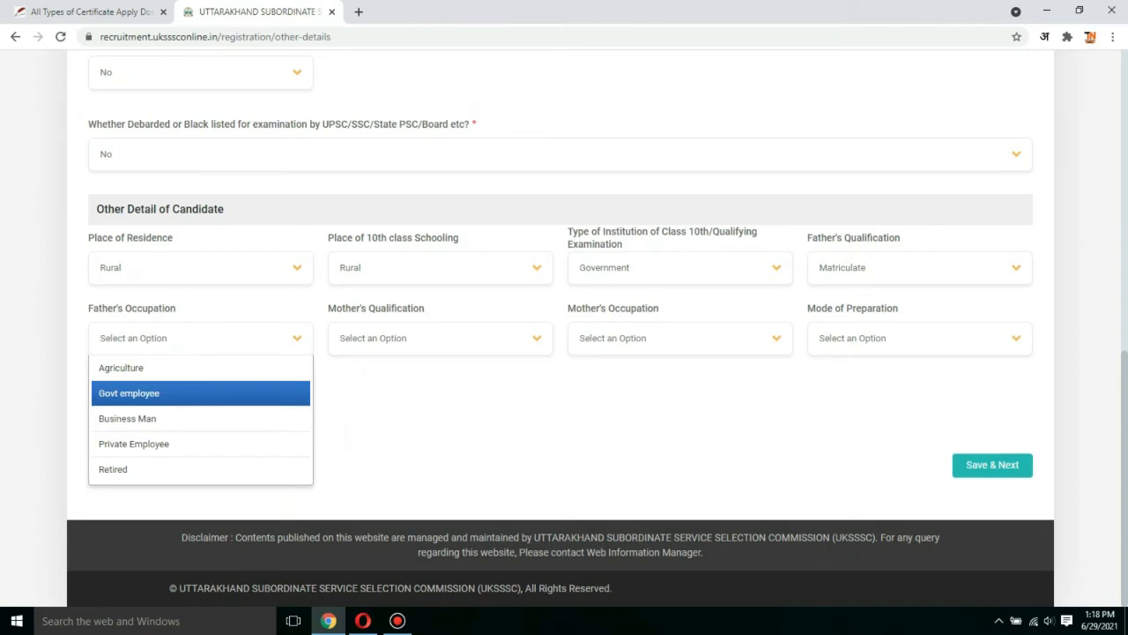
{"action": "key", "text": "Up"}
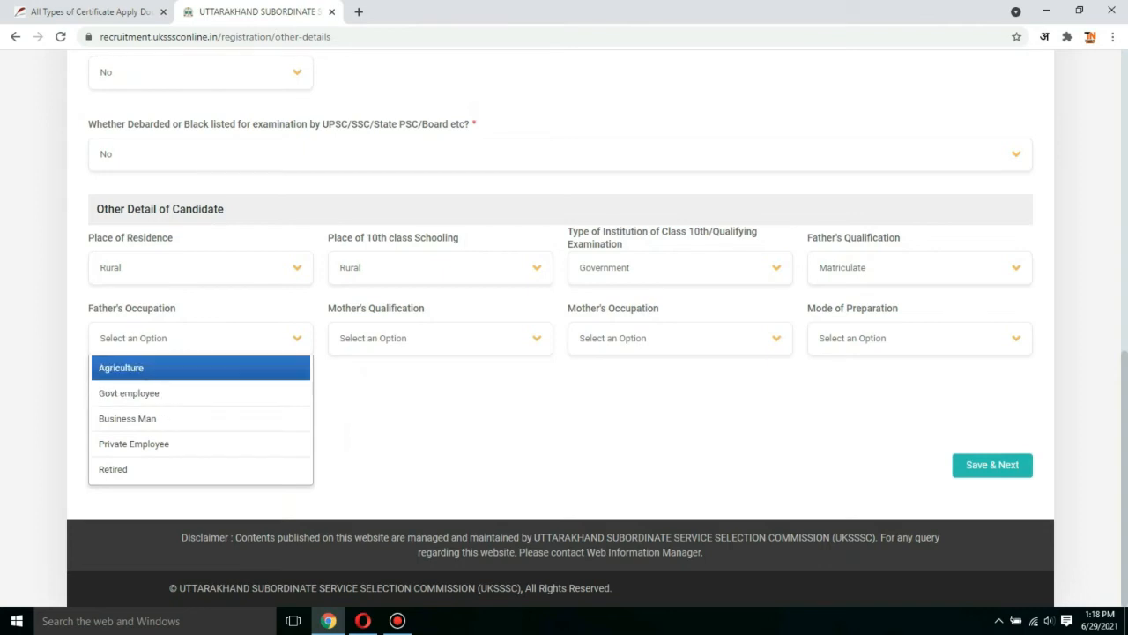
{"action": "key", "text": "Return"}
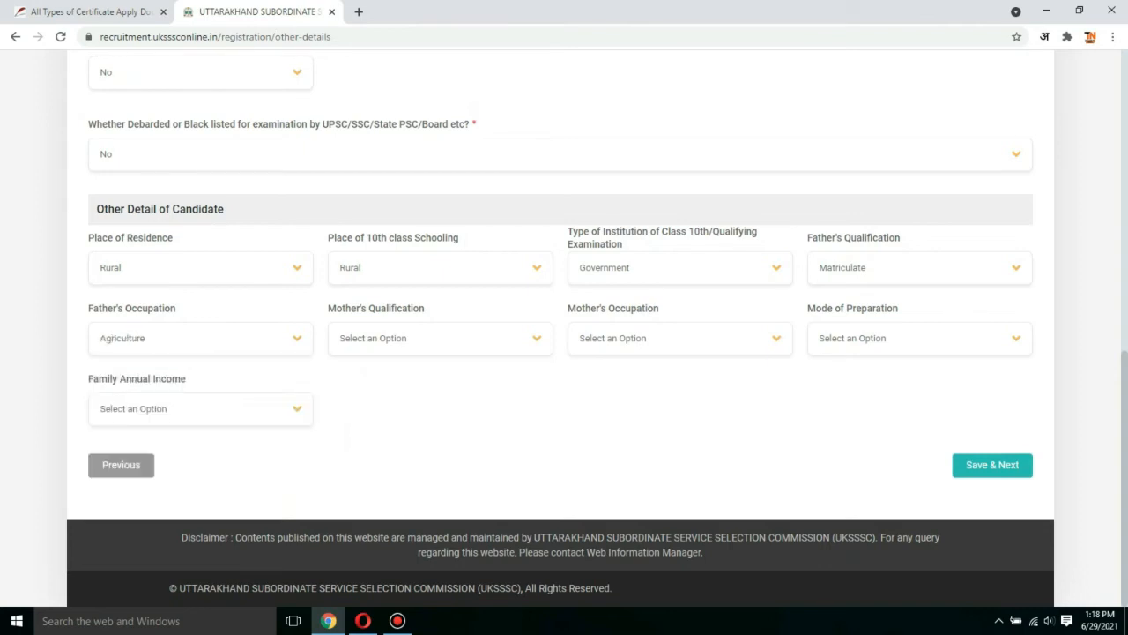
{"action": "left_click", "coordinate": [439, 338]}
{"action": "key", "text": "Down"}
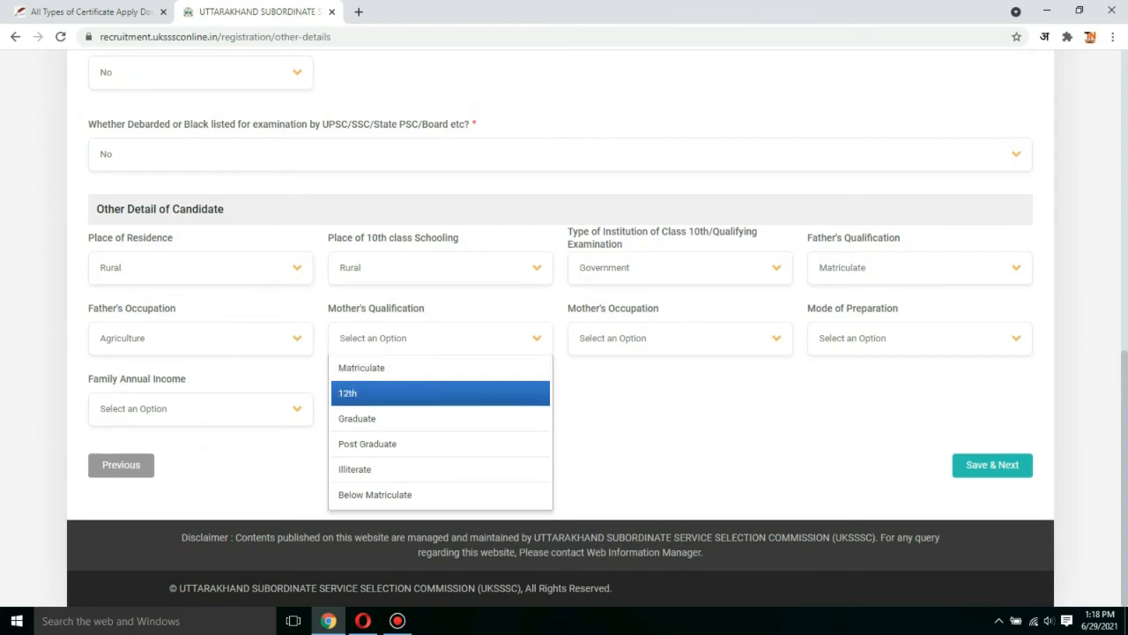
{"action": "left_click", "coordinate": [439, 368]}
{"action": "left_click", "coordinate": [679, 338]}
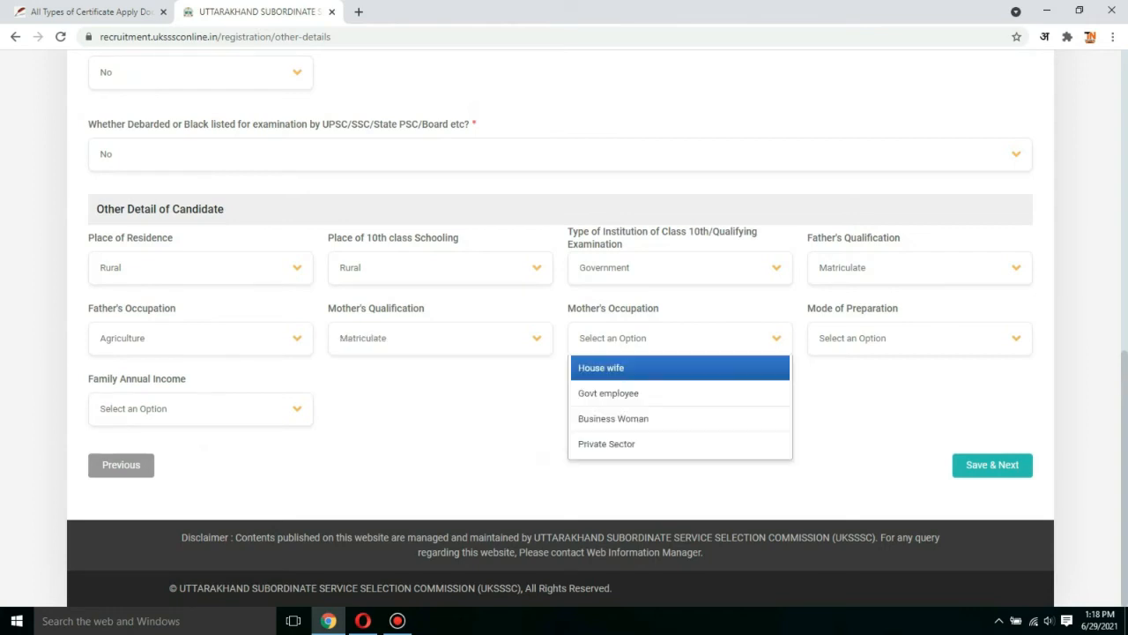
{"action": "key", "text": "Up"}
{"action": "key", "text": "Return"}
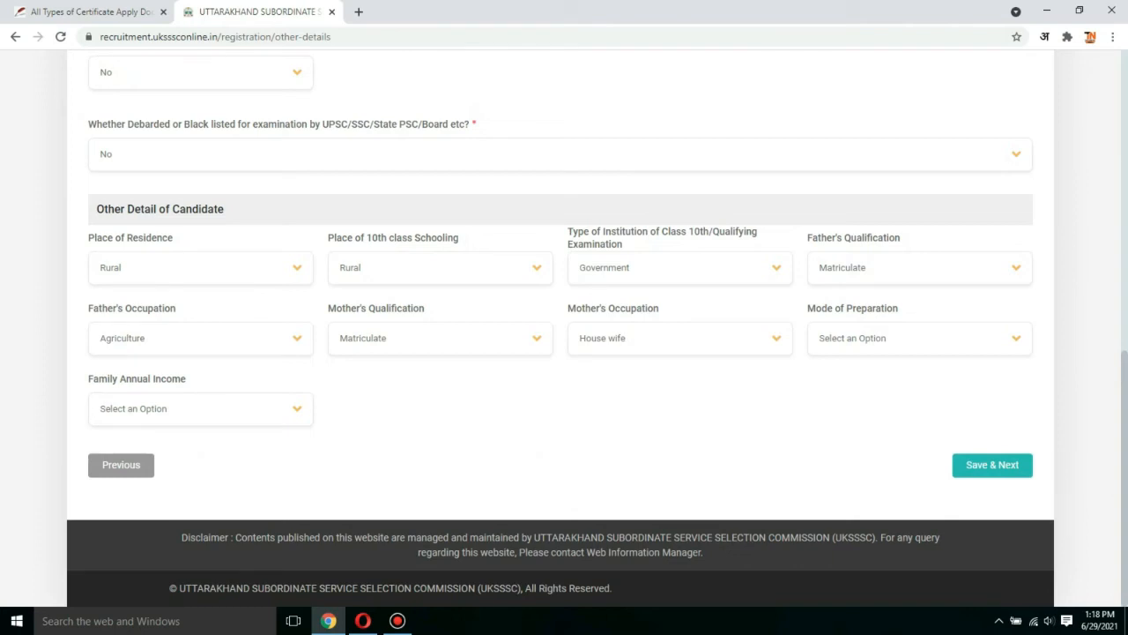
Set Mode of Preparation to Self Study and Family Annual Income to Less Than 2.5 lakh.
{"action": "left_click", "coordinate": [919, 338]}
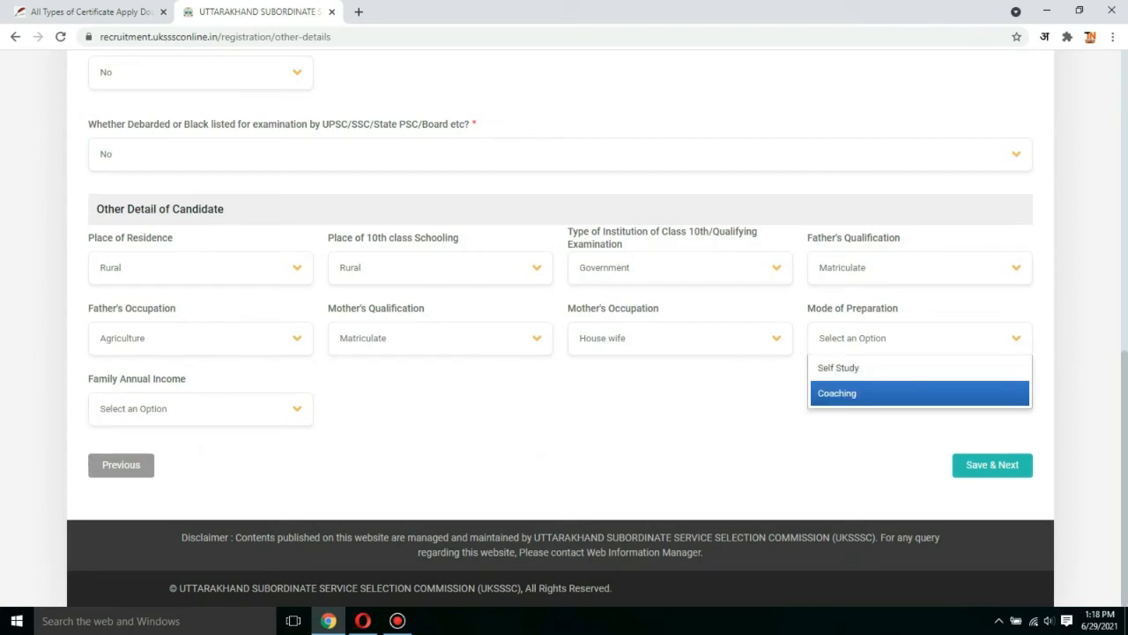
{"action": "left_click", "coordinate": [919, 367]}
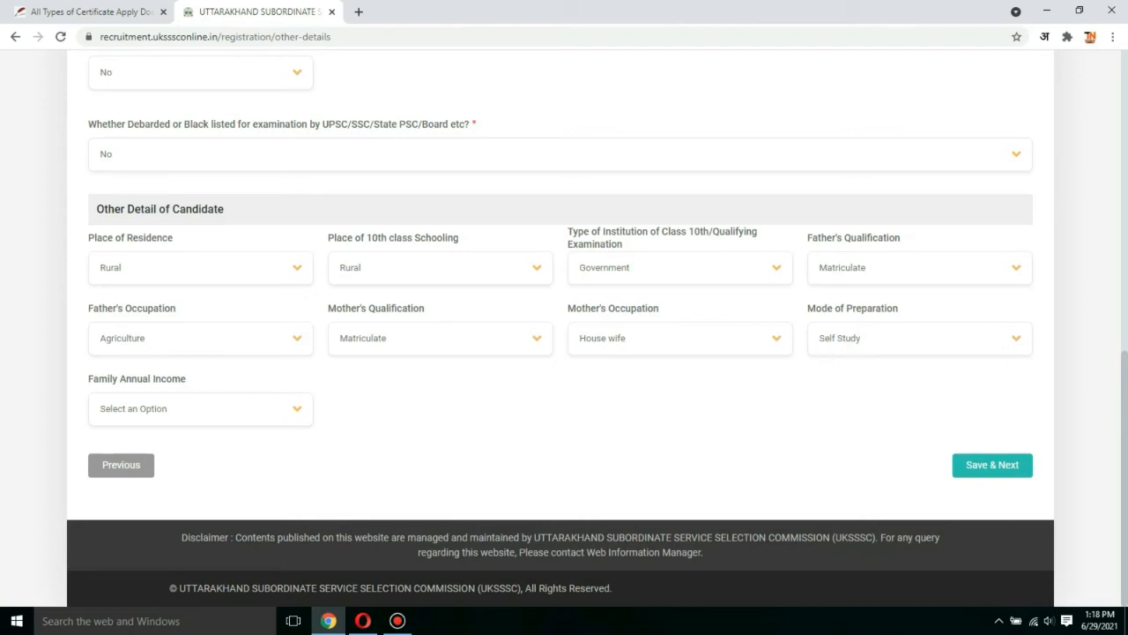
{"action": "left_click", "coordinate": [201, 409]}
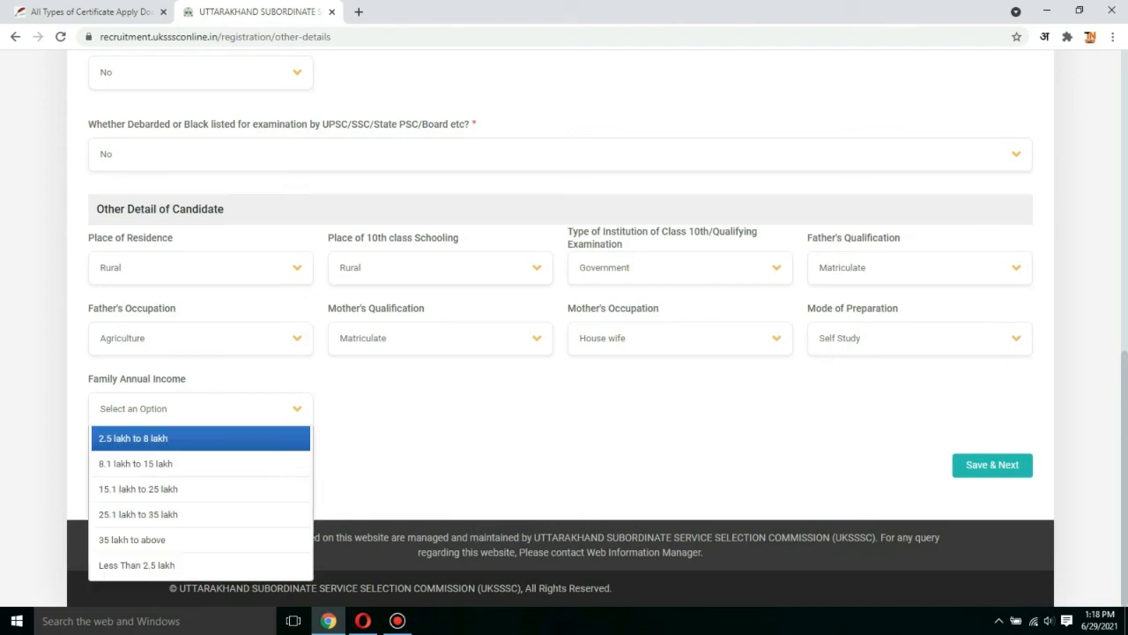
{"action": "left_click", "coordinate": [201, 438]}
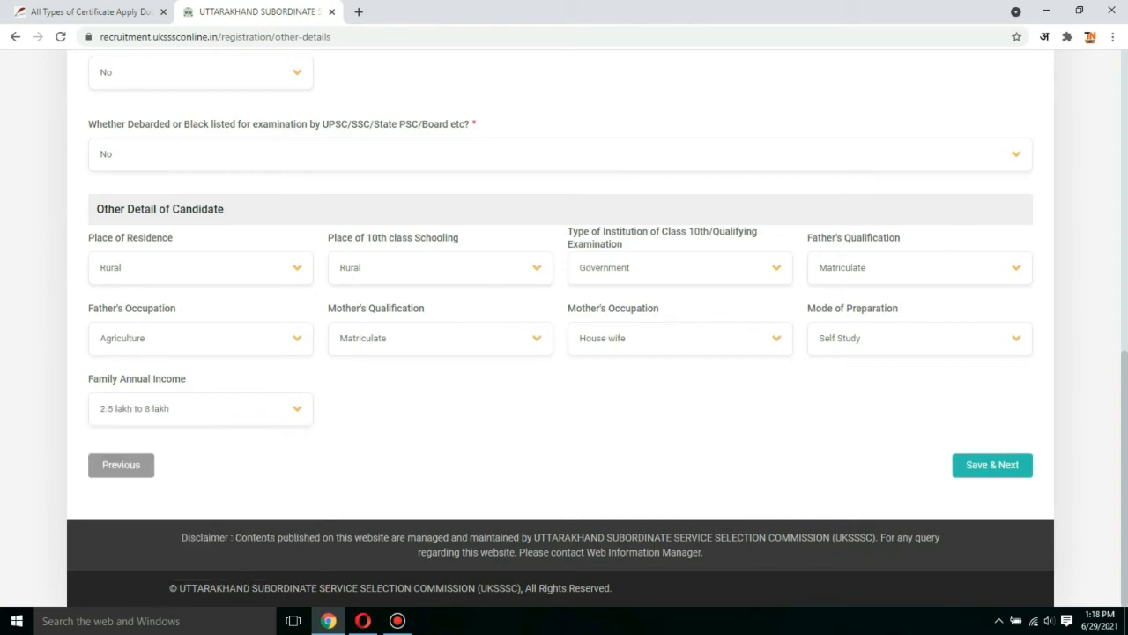
{"action": "key", "text": "Up"}
{"action": "scroll", "coordinate": [561, 328], "scroll_direction": "up", "scroll_amount": 4}
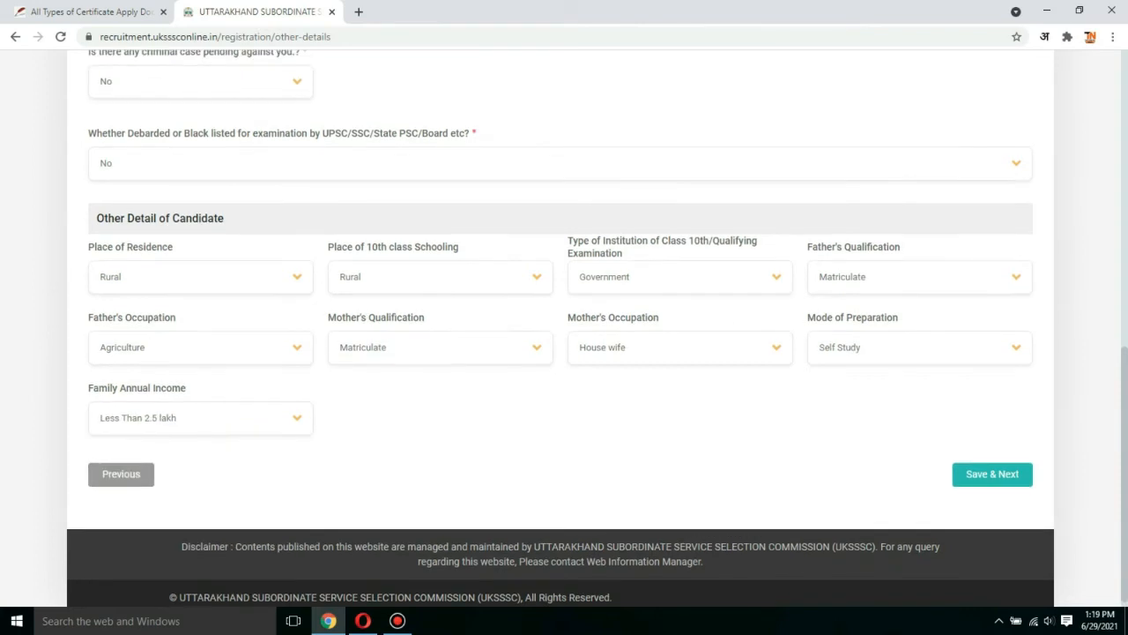
{"action": "scroll", "coordinate": [561, 328], "scroll_direction": "down", "scroll_amount": 2}
{"action": "scroll", "coordinate": [561, 328], "scroll_direction": "up", "scroll_amount": 6}
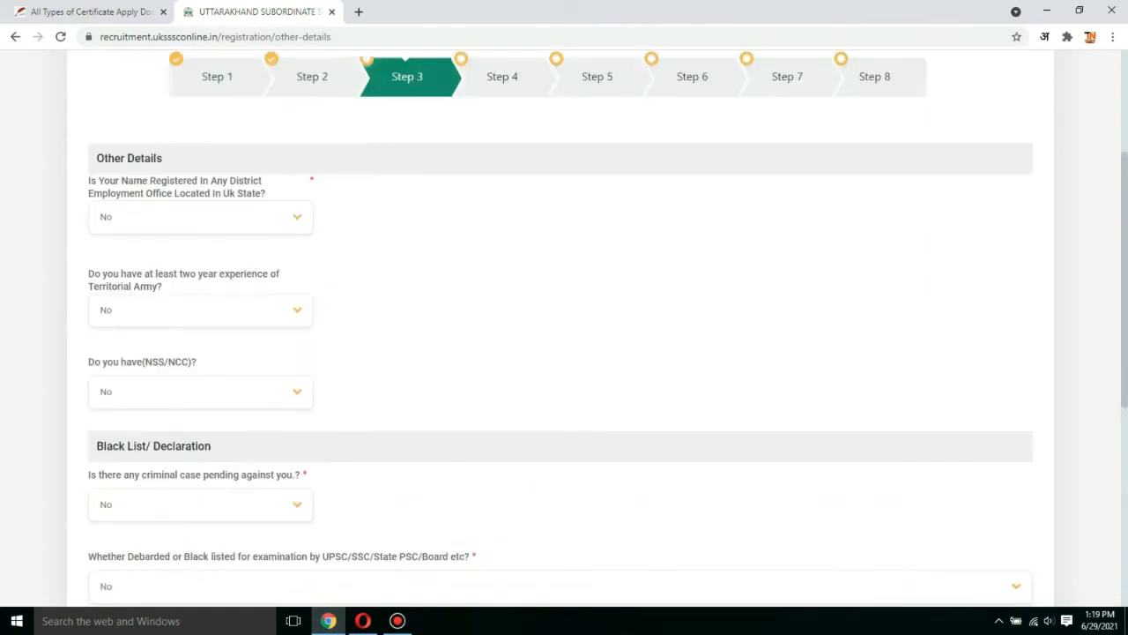
{"action": "scroll", "coordinate": [560, 328], "scroll_direction": "down", "scroll_amount": 7}
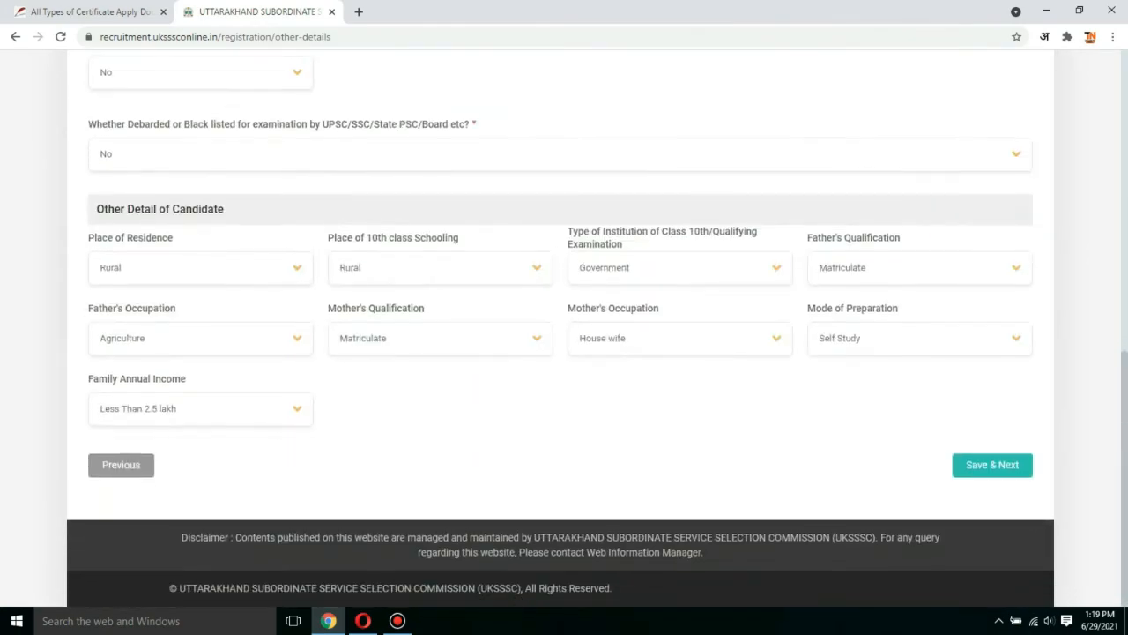
Save the previous step and review the Step 4 Qualification Details form.
{"action": "left_click", "coordinate": [993, 466]}
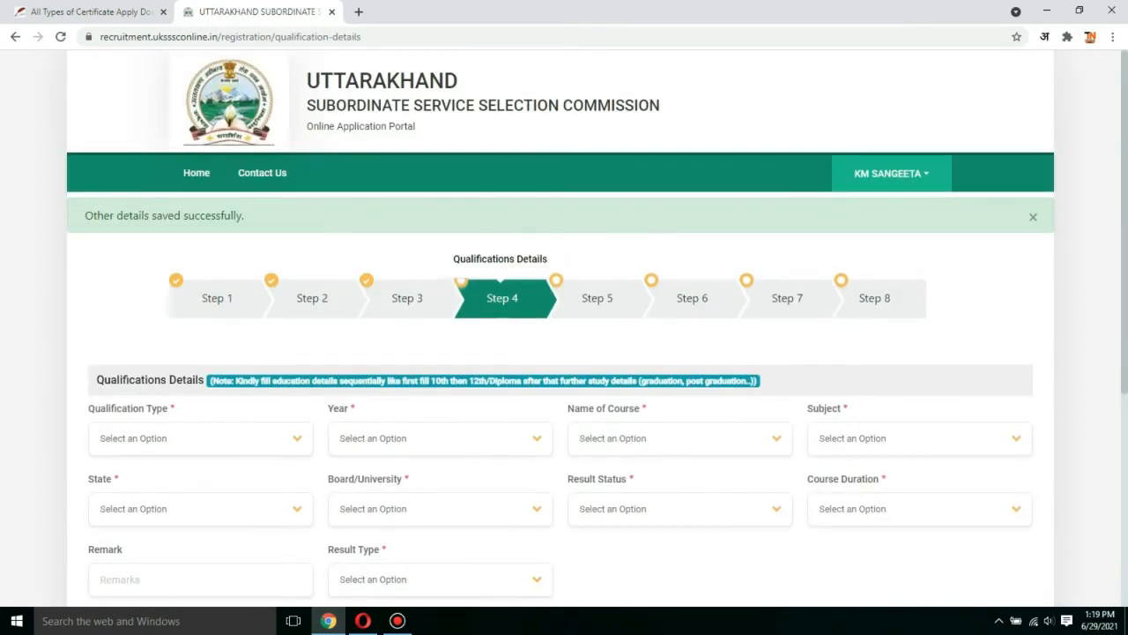
{"action": "scroll", "coordinate": [564, 352], "scroll_direction": "down", "scroll_amount": 2}
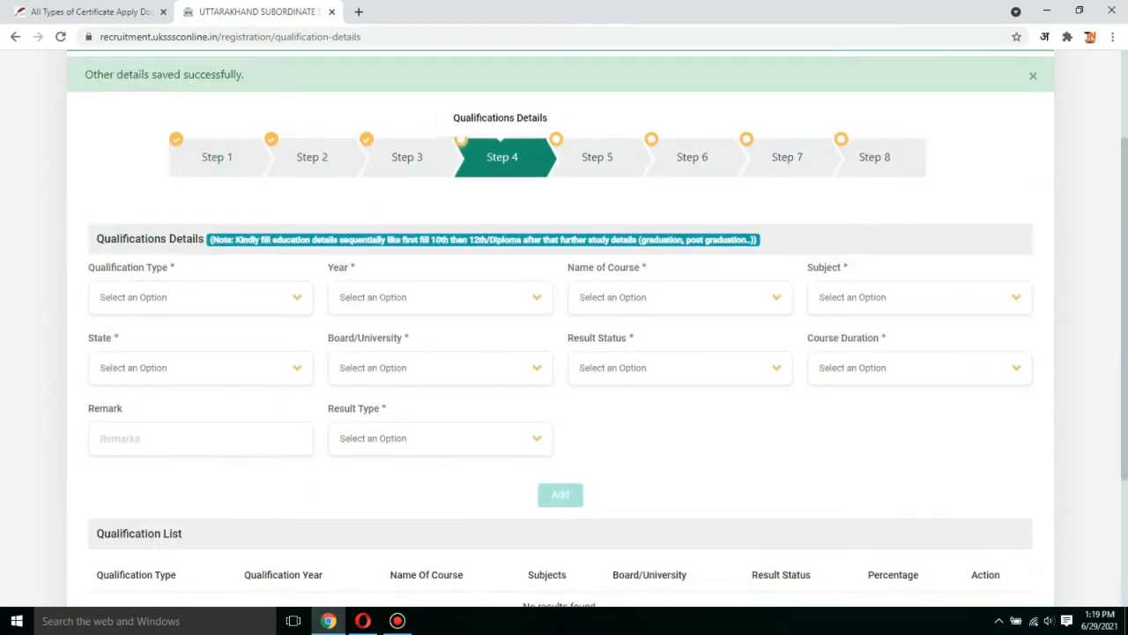
{"action": "scroll", "coordinate": [565, 352], "scroll_direction": "down", "scroll_amount": 2}
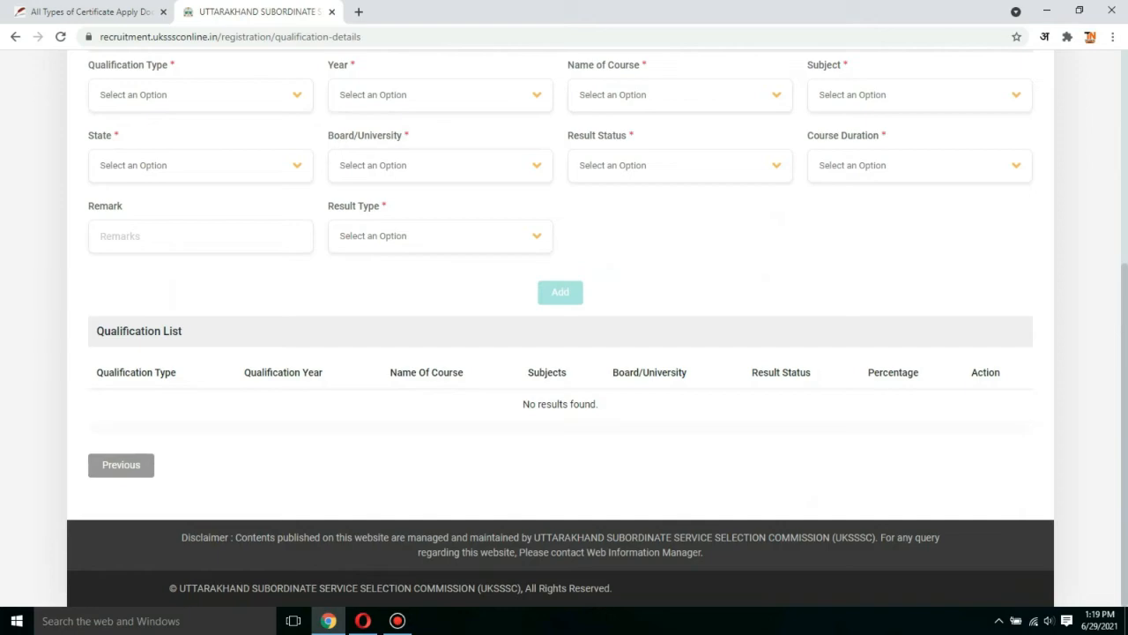
{"action": "scroll", "coordinate": [564, 353], "scroll_direction": "up", "scroll_amount": 4}
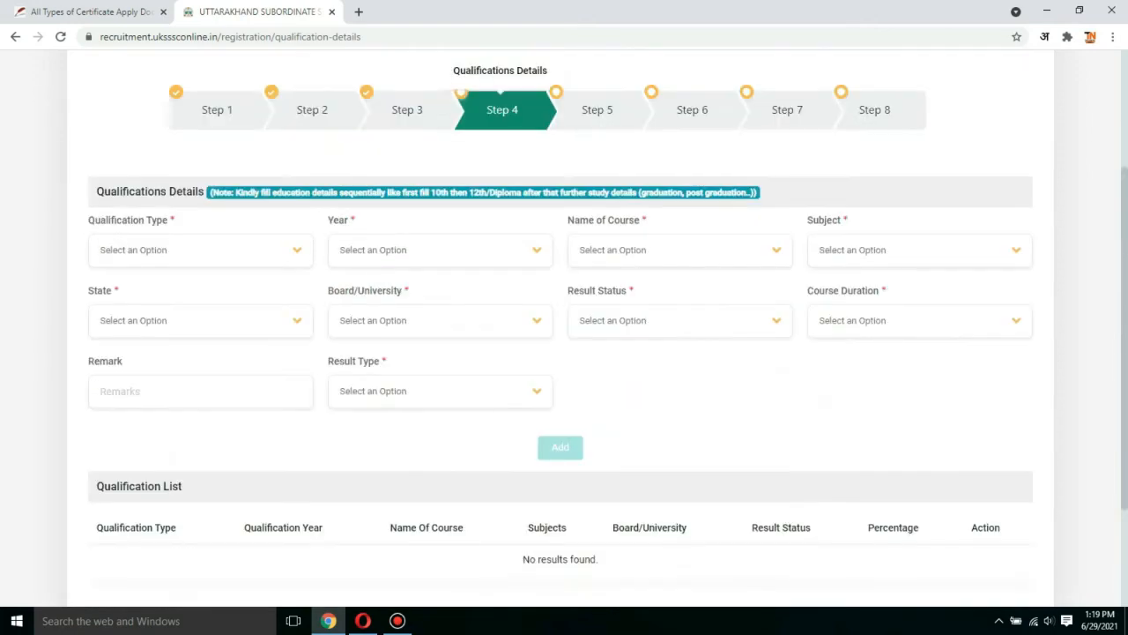
{"action": "scroll", "coordinate": [564, 326], "scroll_direction": "down", "scroll_amount": 2}
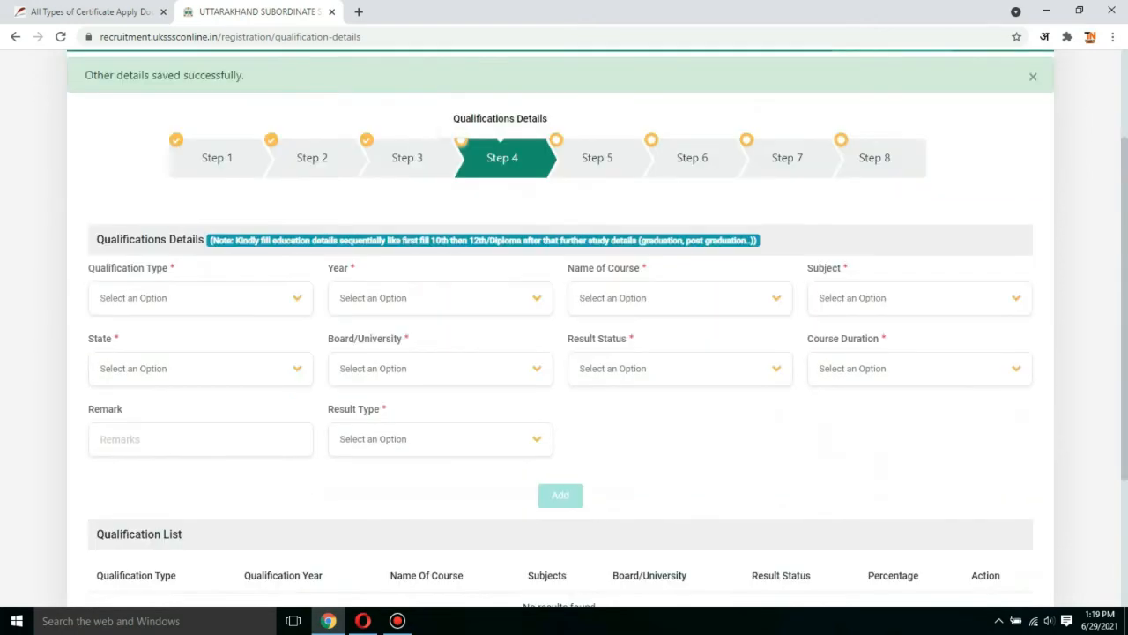
{"action": "scroll", "coordinate": [564, 352], "scroll_direction": "down", "scroll_amount": 3}
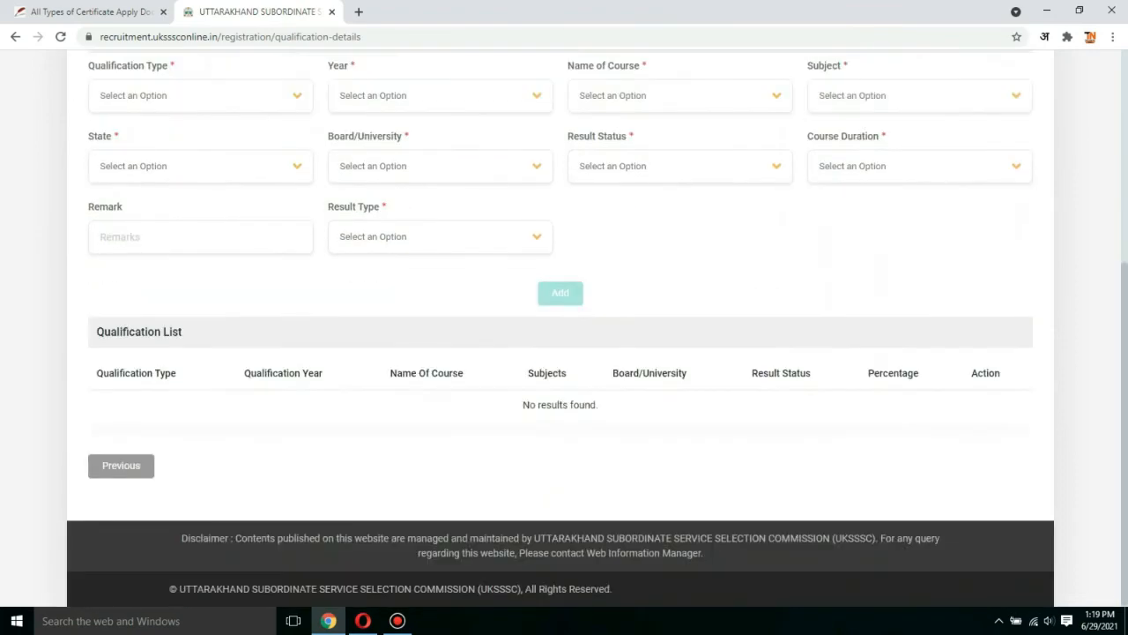
{"action": "scroll", "coordinate": [565, 352], "scroll_direction": "up", "scroll_amount": 2}
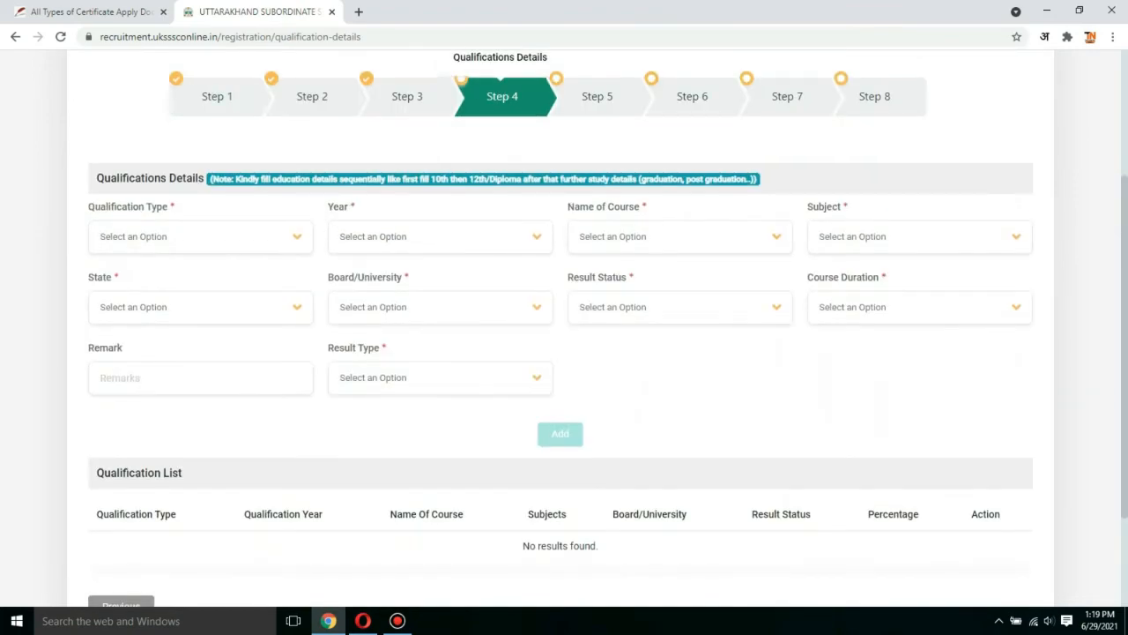
{"action": "scroll", "coordinate": [564, 352], "scroll_direction": "up", "scroll_amount": 1}
{"action": "scroll", "coordinate": [564, 353], "scroll_direction": "up", "scroll_amount": 2}
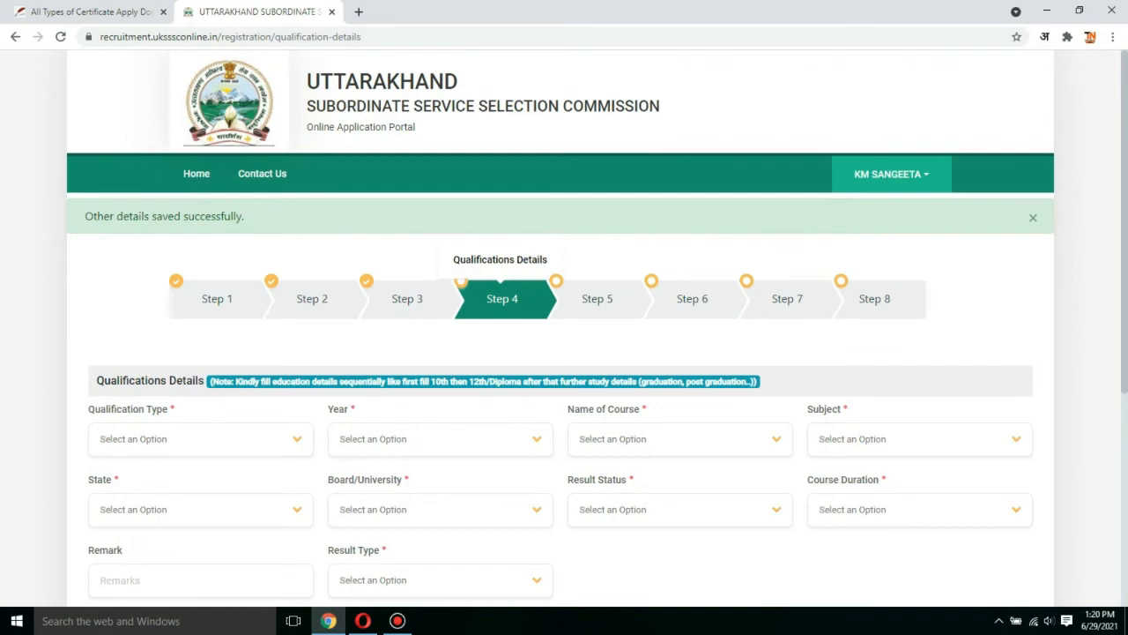
{"action": "scroll", "coordinate": [406, 229], "scroll_direction": "down", "scroll_amount": 1}
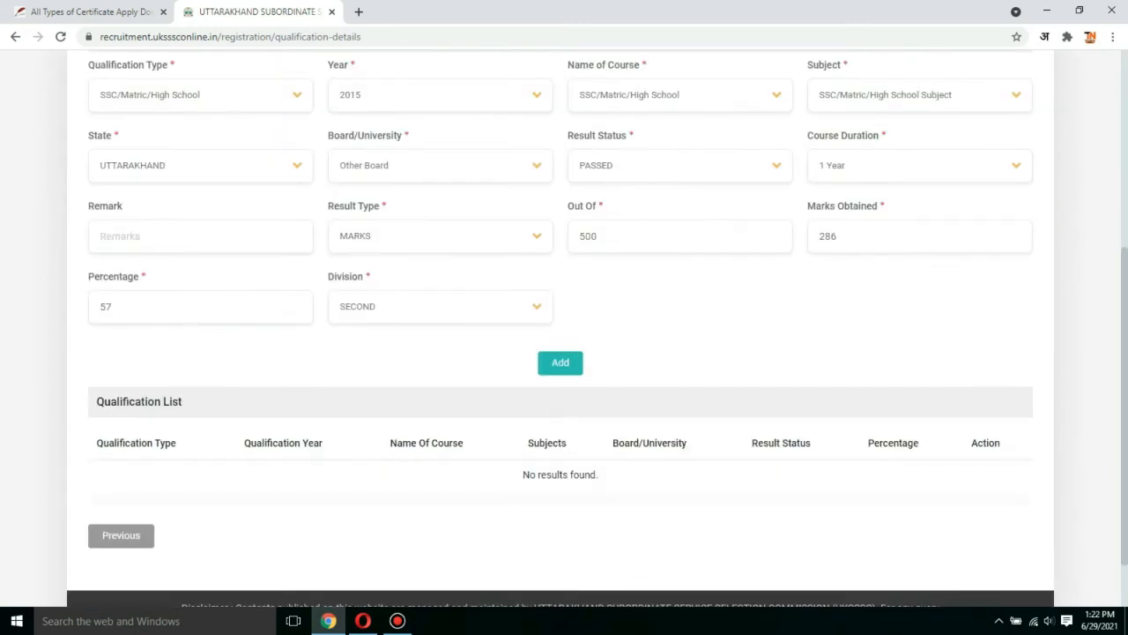
{"action": "scroll", "coordinate": [561, 326], "scroll_direction": "up", "scroll_amount": 3}
{"action": "scroll", "coordinate": [561, 326], "scroll_direction": "down", "scroll_amount": 3}
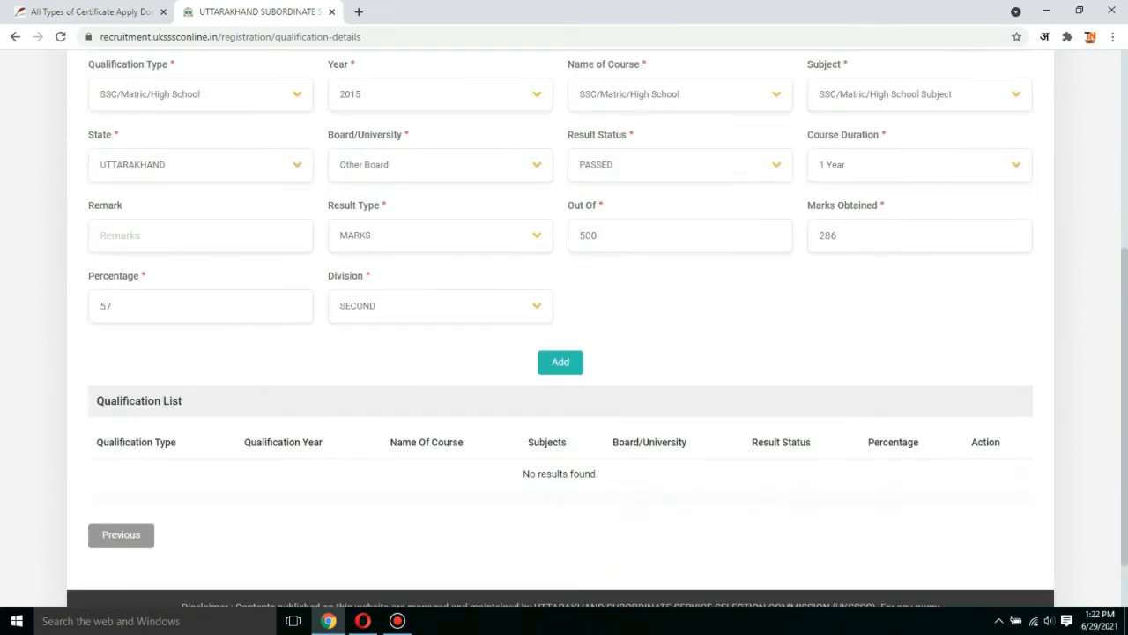
{"action": "scroll", "coordinate": [560, 326], "scroll_direction": "down", "scroll_amount": 1}
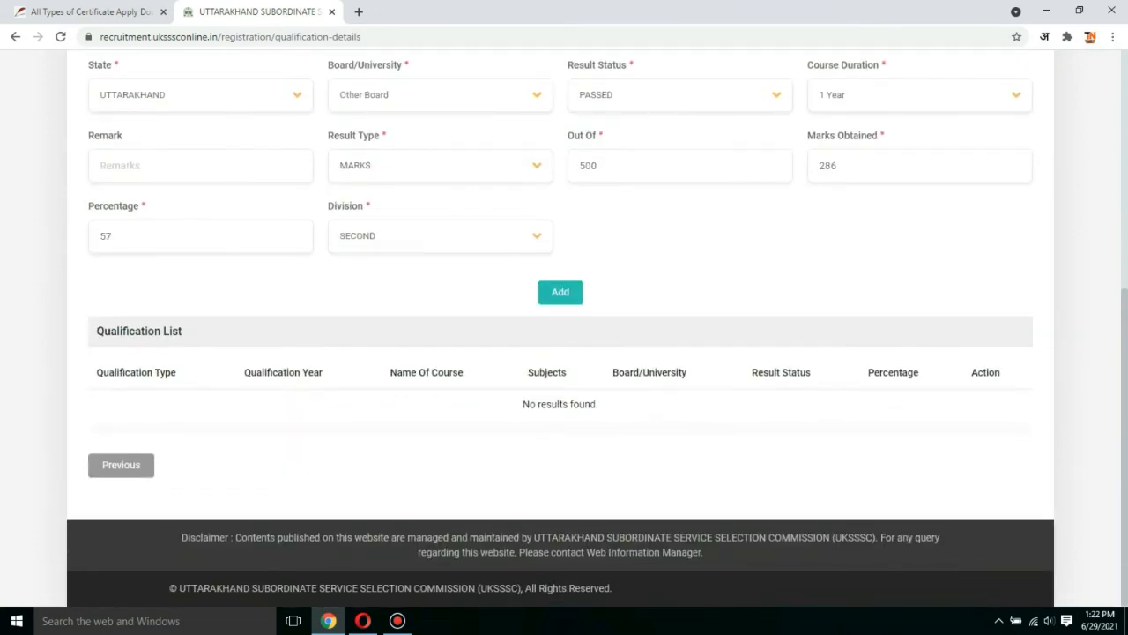
{"action": "scroll", "coordinate": [561, 326], "scroll_direction": "up", "scroll_amount": 4}
Confirm SSC/Matric/High School, 2015, Uttarakhand, Other Board, PASSED and 1 Year duration.
{"action": "left_click", "coordinate": [200, 306]}
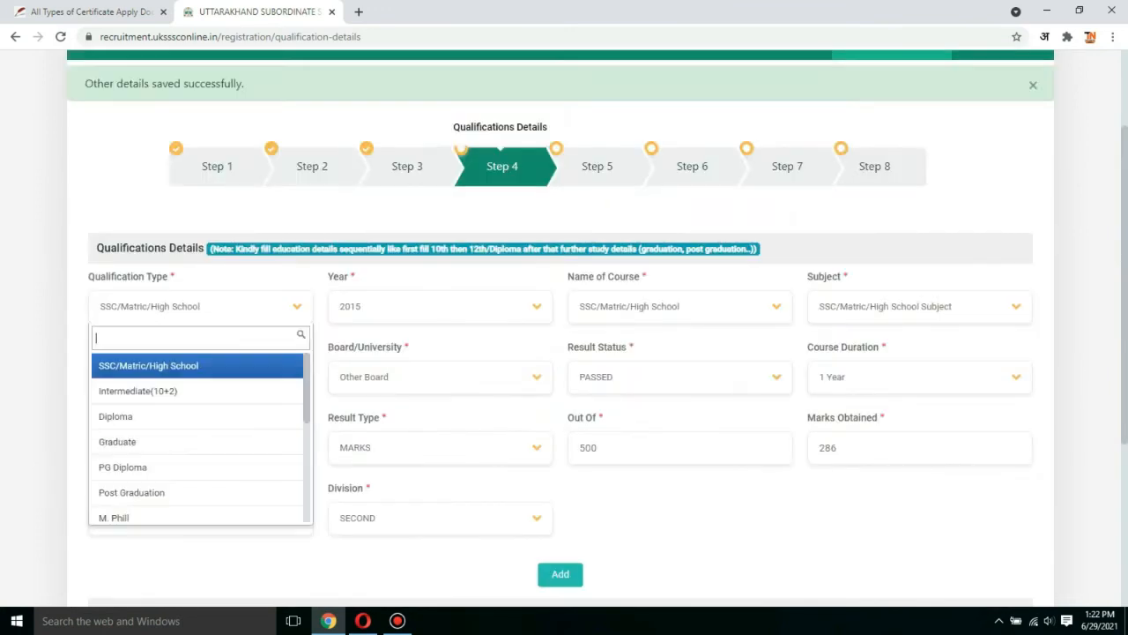
{"action": "key", "text": "Escape"}
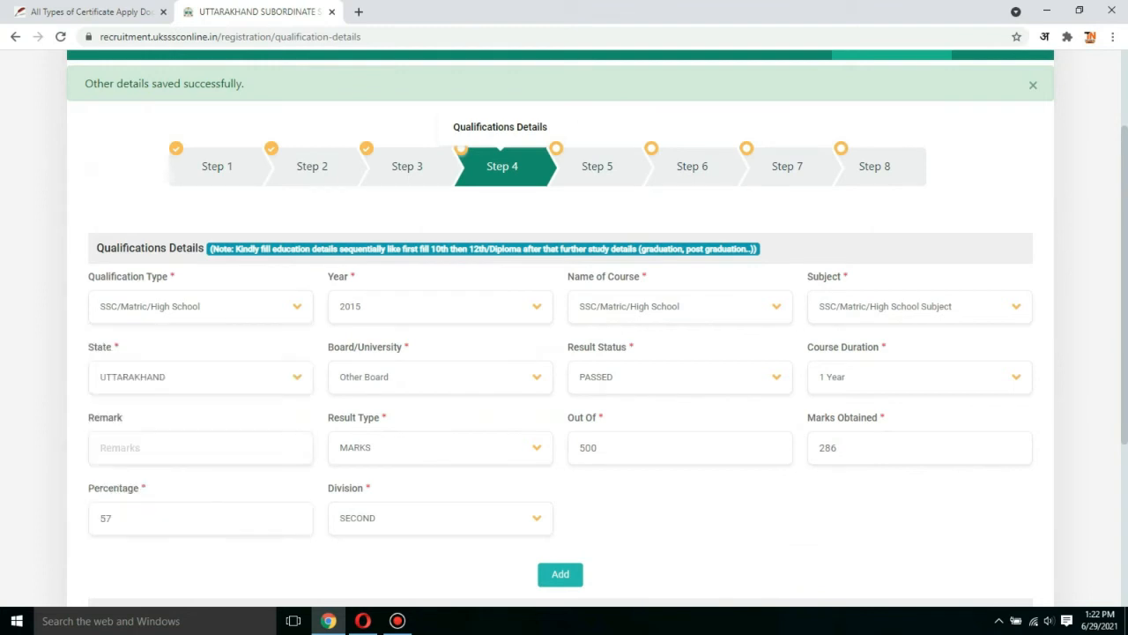
{"action": "left_click", "coordinate": [440, 307]}
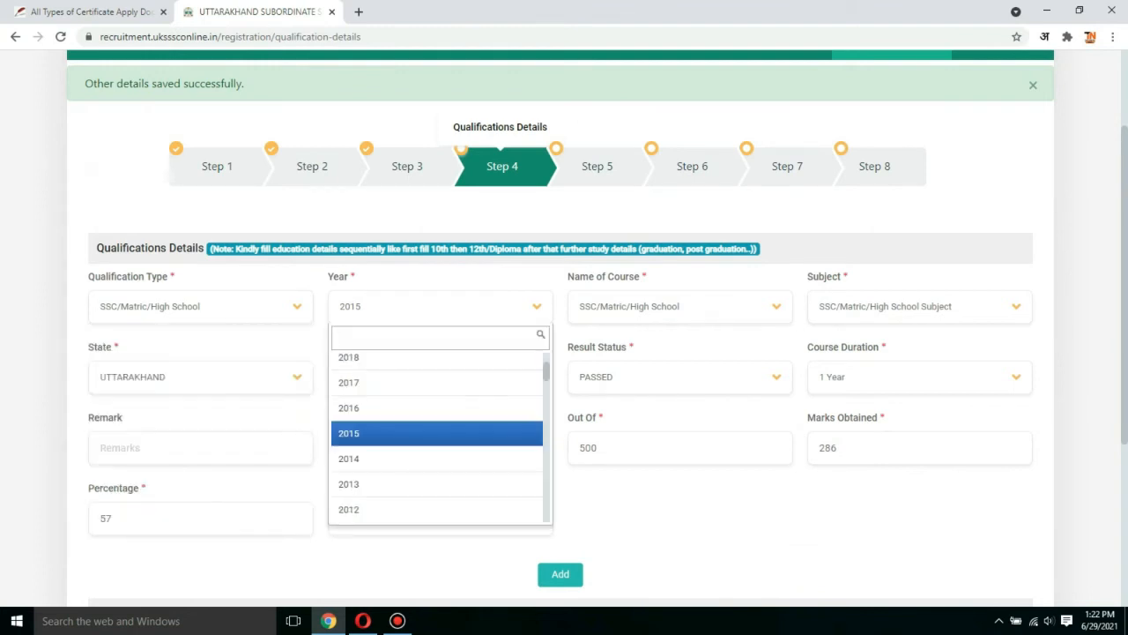
{"action": "key", "text": "Escape"}
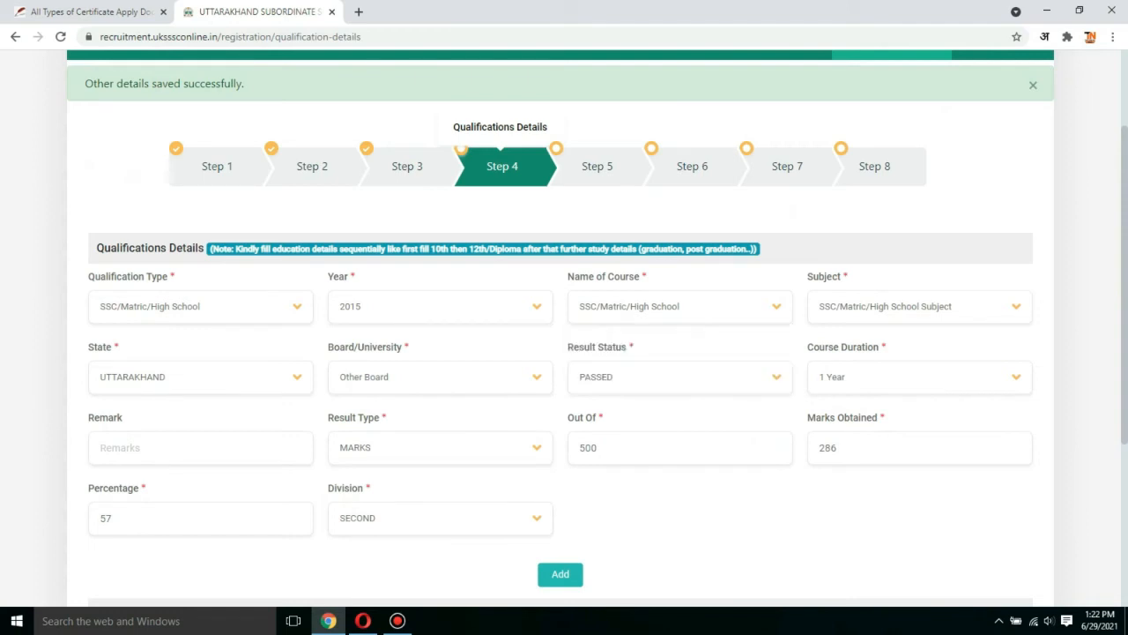
{"action": "left_click", "coordinate": [919, 307]}
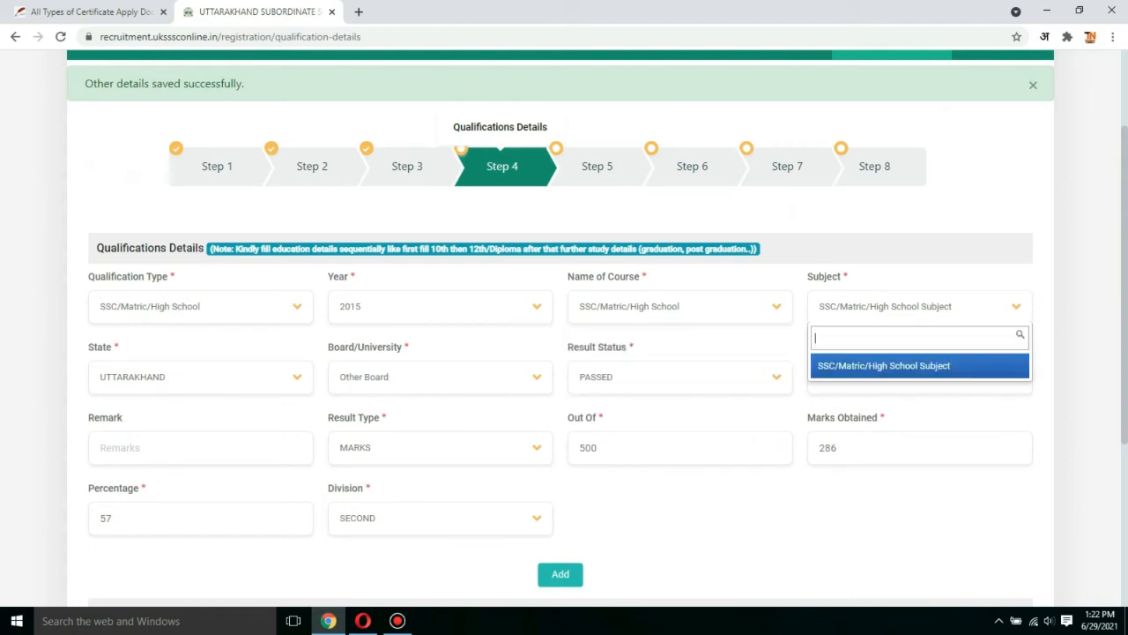
{"action": "key", "text": "Return"}
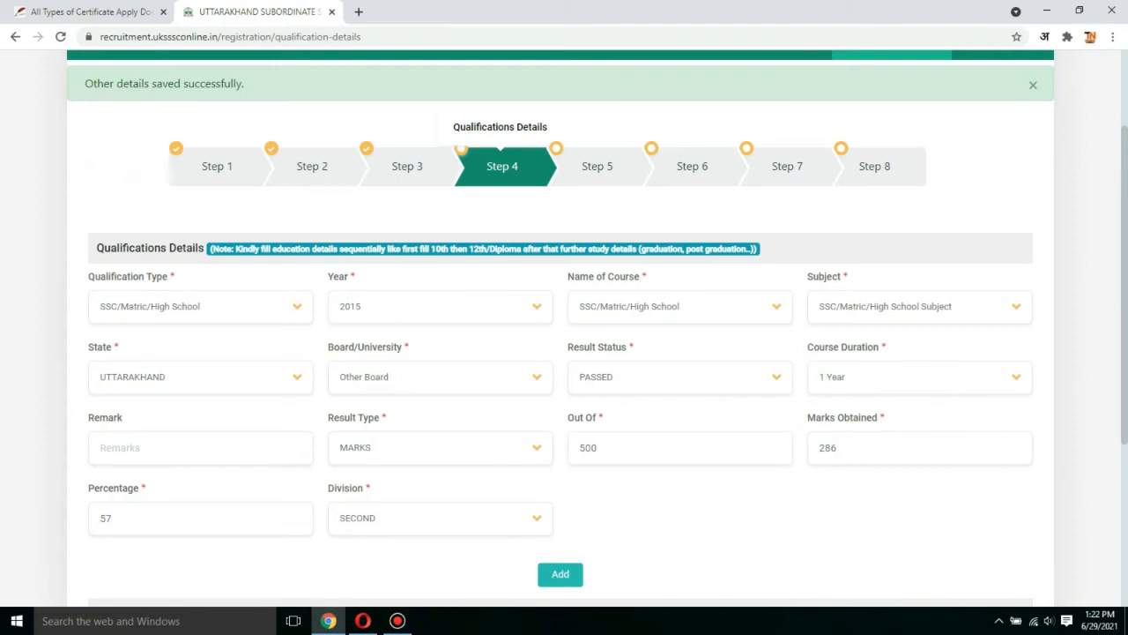
{"action": "left_click", "coordinate": [201, 377]}
{"action": "key", "text": "Return"}
{"action": "left_click", "coordinate": [441, 378]}
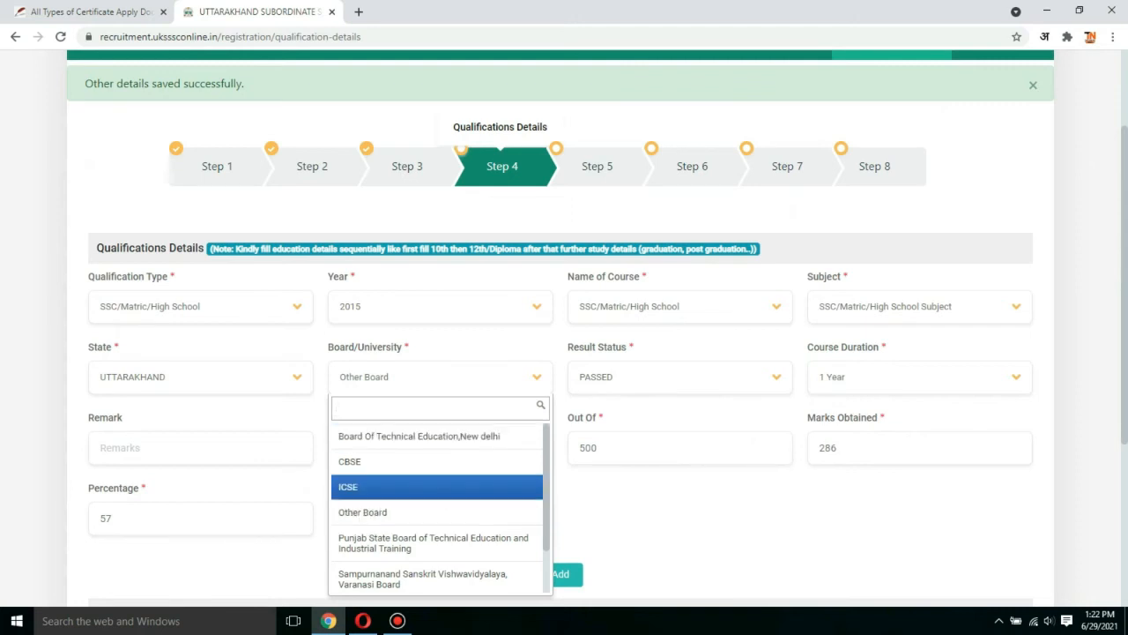
{"action": "key", "text": "Return"}
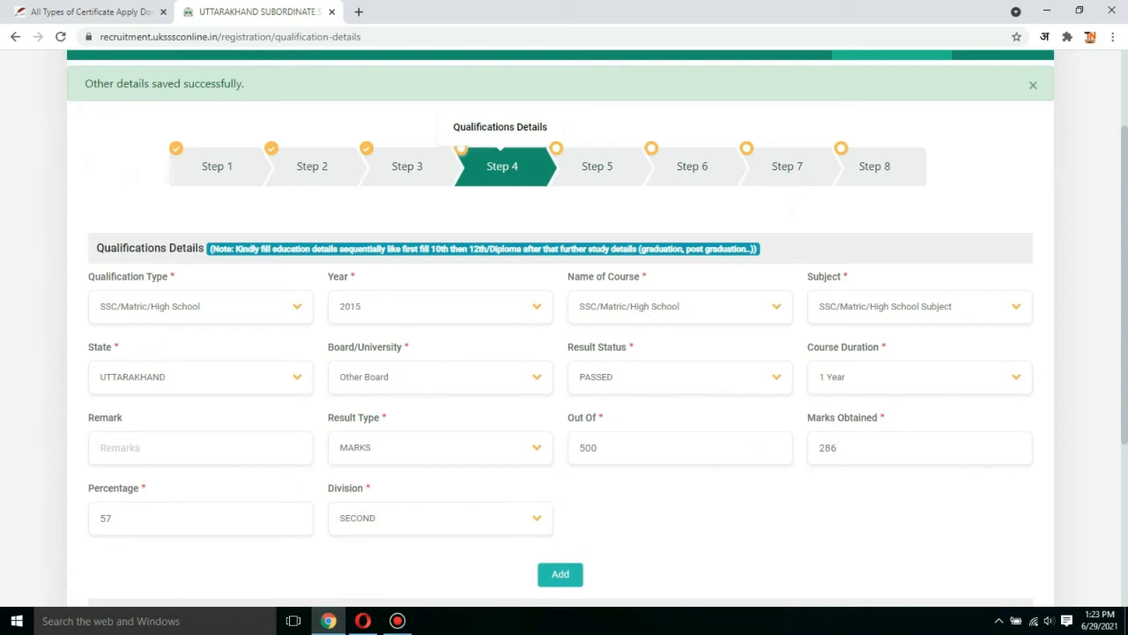
{"action": "left_click", "coordinate": [679, 377]}
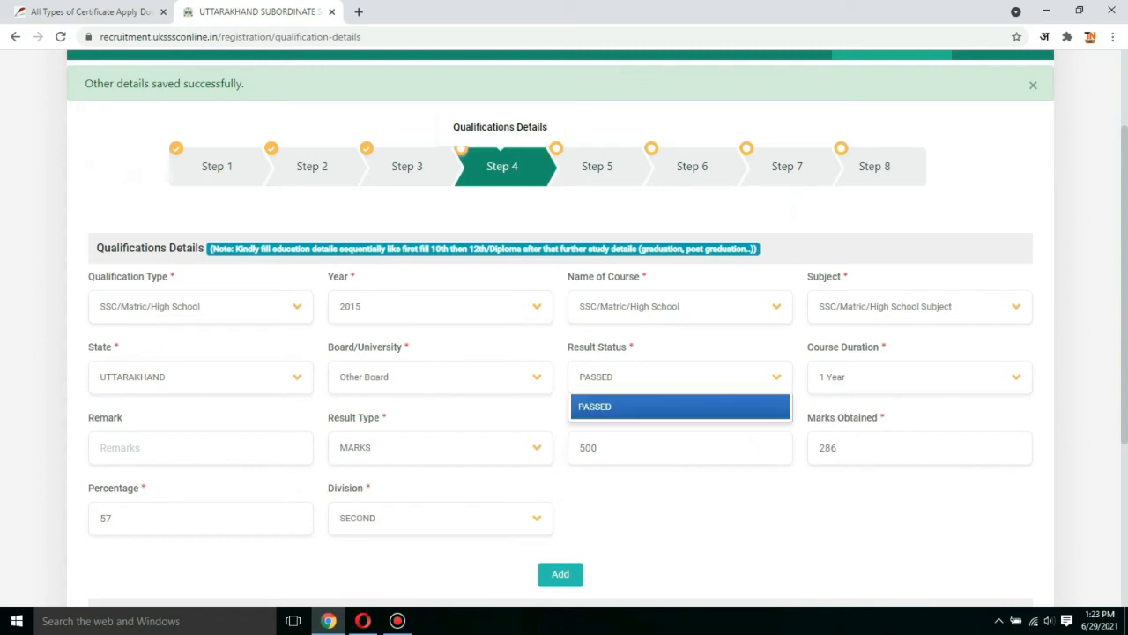
{"action": "key", "text": "Return"}
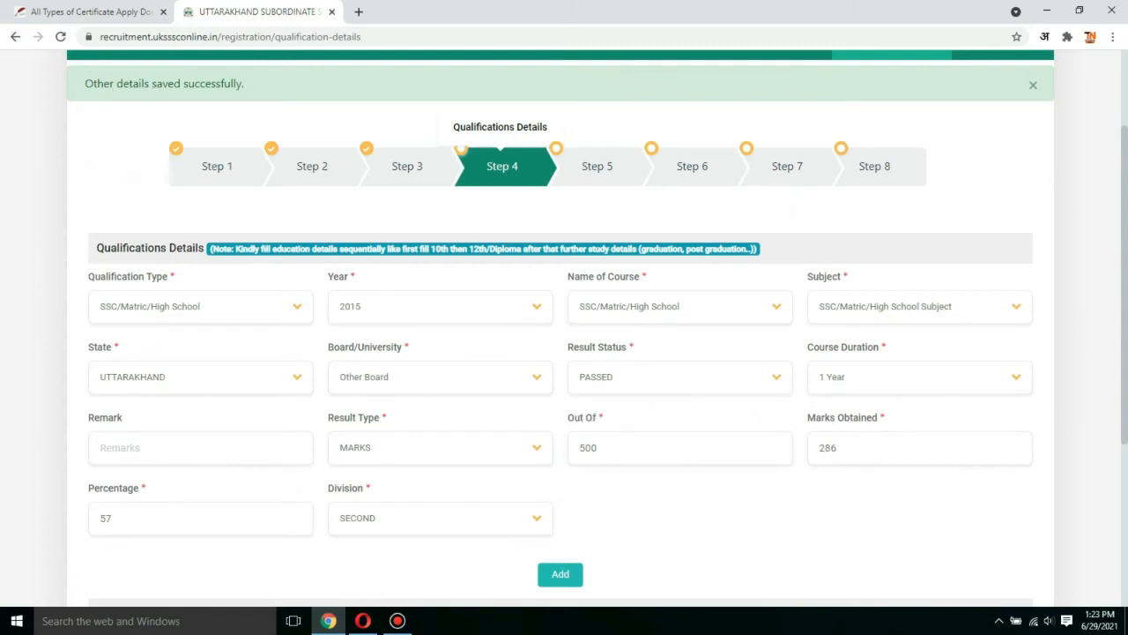
{"action": "left_click", "coordinate": [919, 377]}
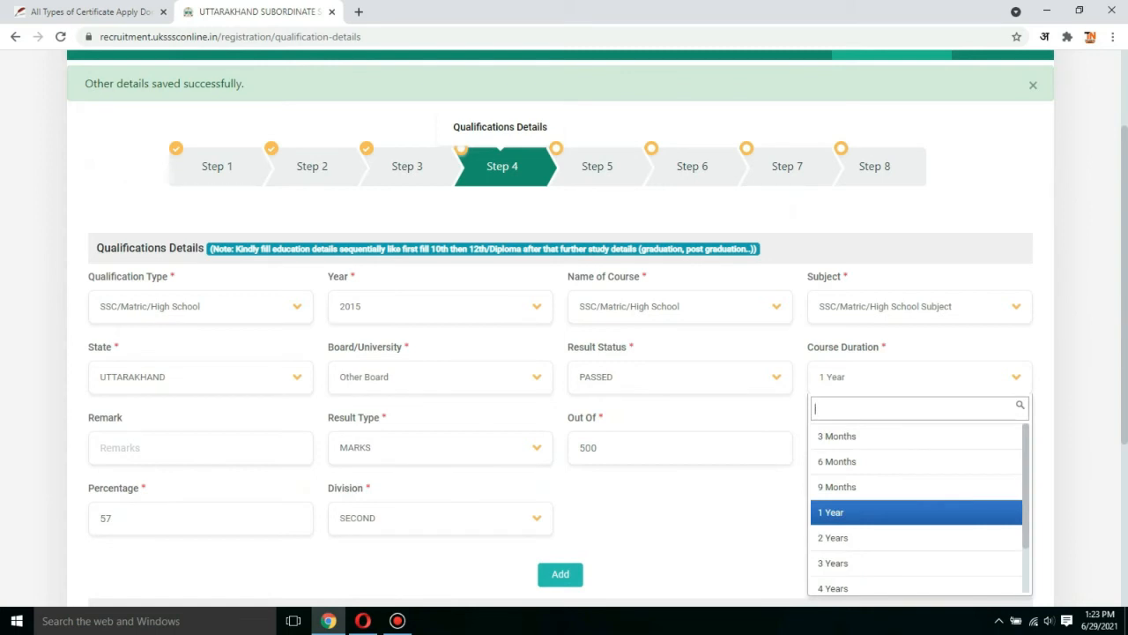
{"action": "key", "text": "Return"}
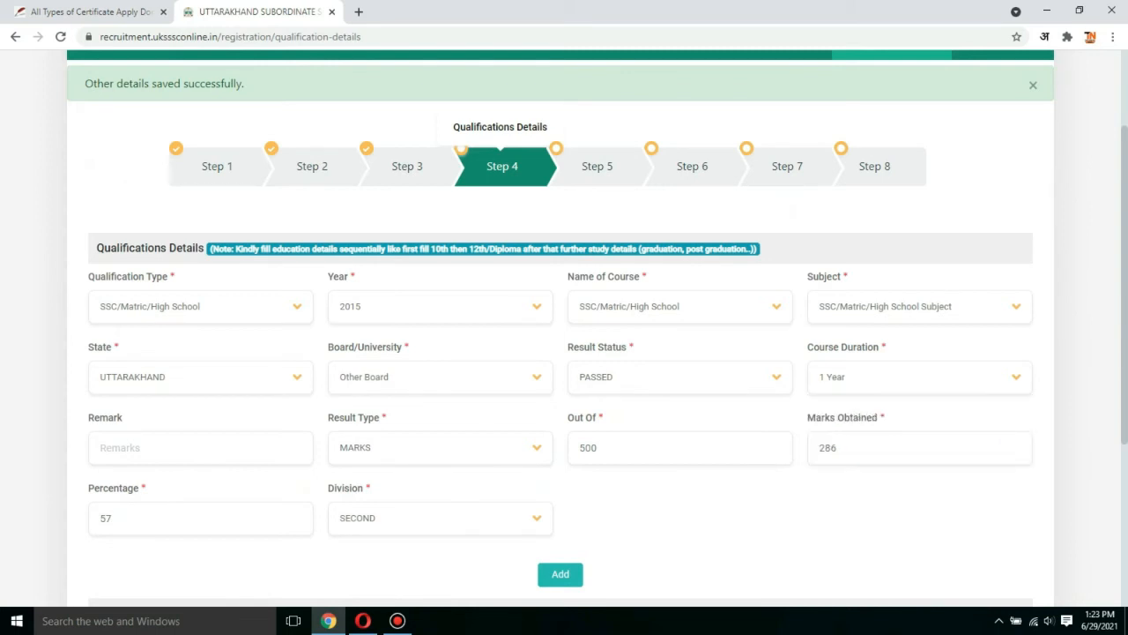
Leave Remark empty, set result type to MARKS, and check marks 286 and percentage 57.
{"action": "left_click", "coordinate": [201, 448]}
{"action": "key", "text": "Tab"}
{"action": "key", "text": "space"}
{"action": "key", "text": "Down"}
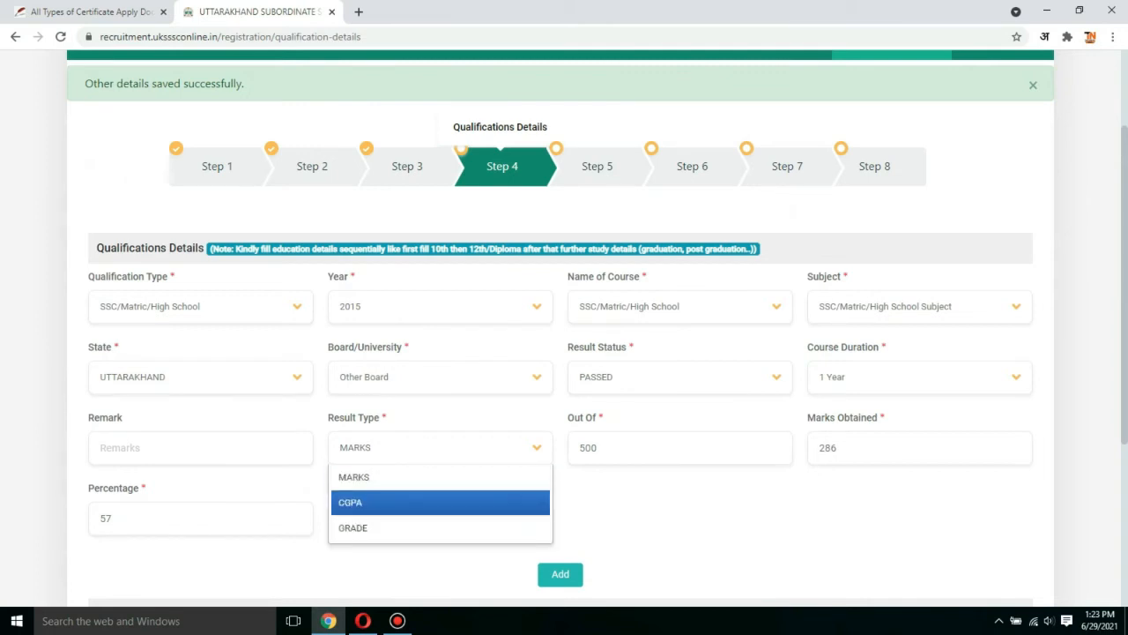
{"action": "key", "text": "Up"}
{"action": "key", "text": "Return"}
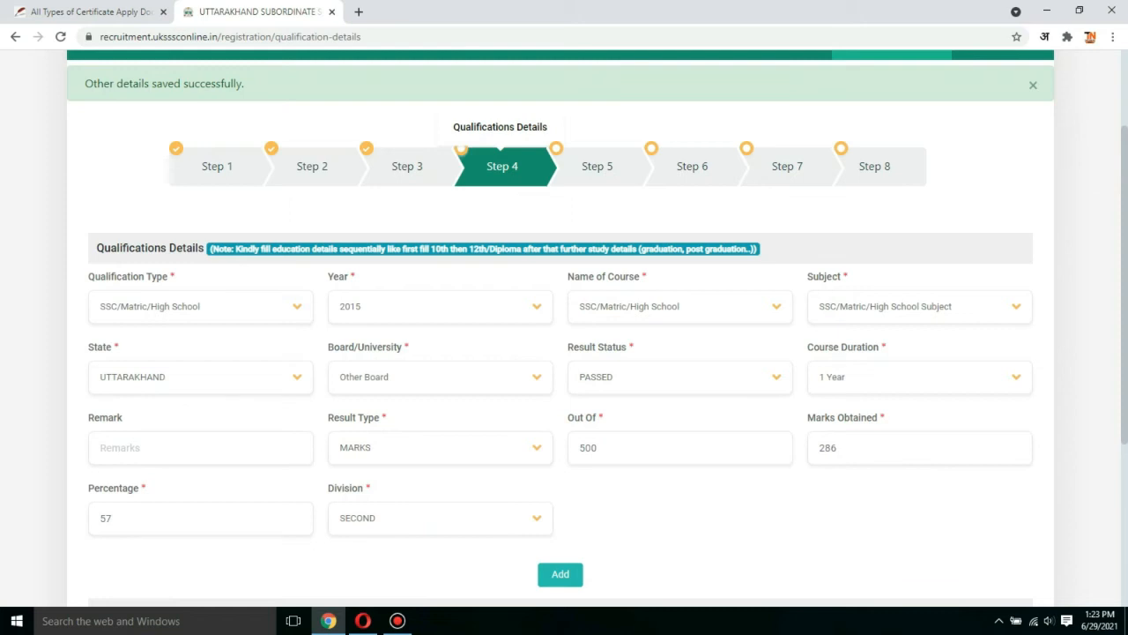
{"action": "left_click", "coordinate": [920, 448]}
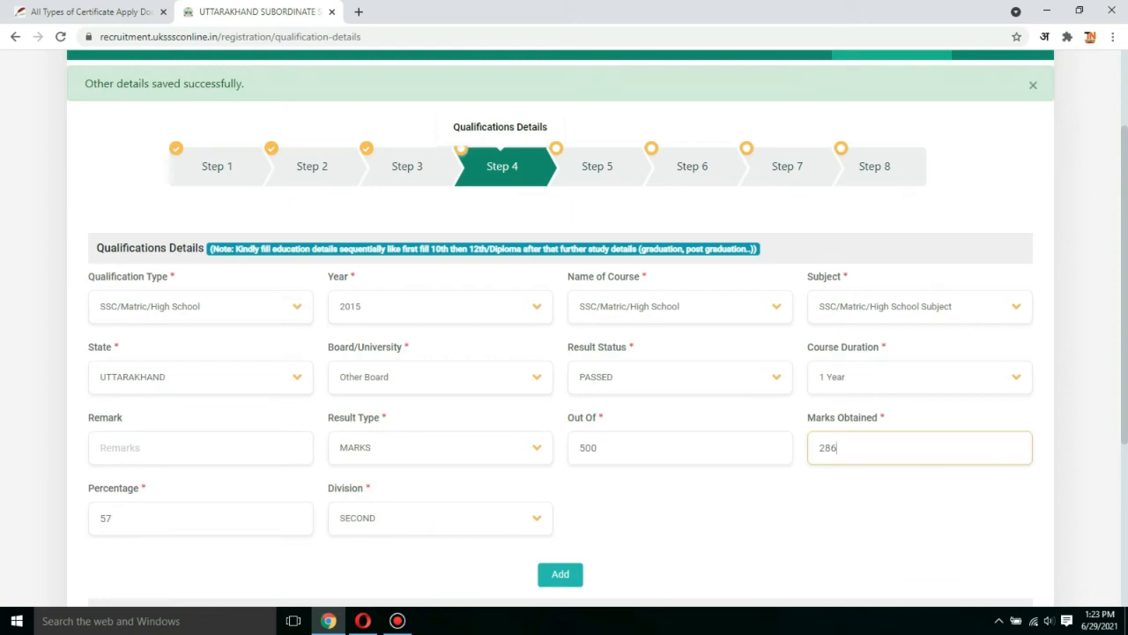
{"action": "left_click", "coordinate": [201, 518]}
{"action": "left_click", "coordinate": [396, 555]}
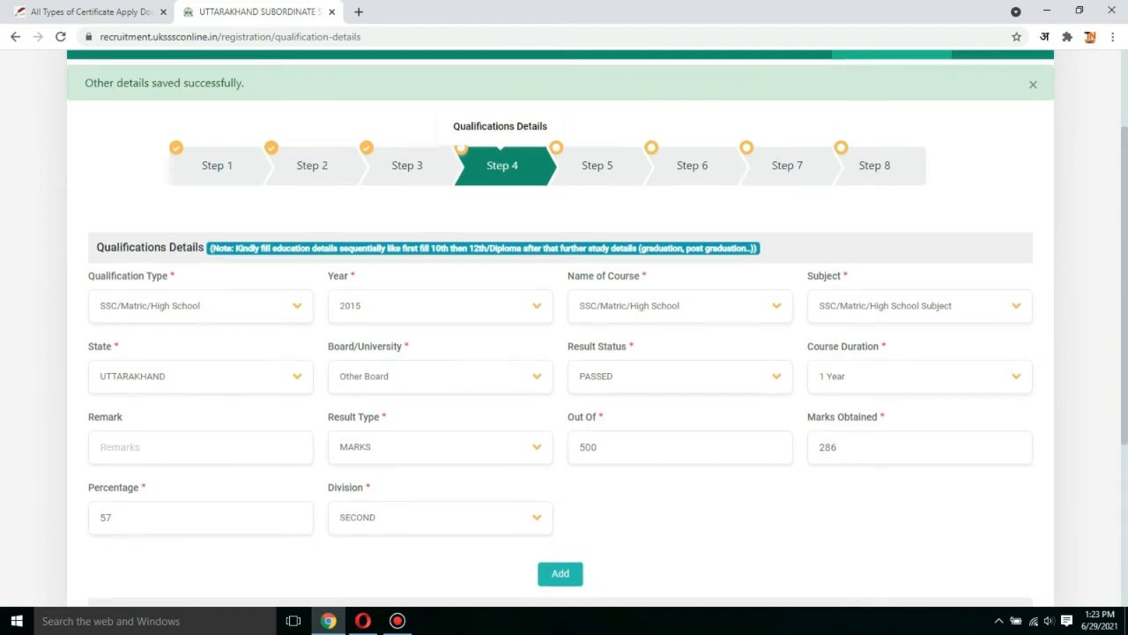
{"action": "scroll", "coordinate": [560, 503], "scroll_direction": "down", "scroll_amount": 1}
Add the 2015 High School entry and view it in the Qualification List at 57.00%.
{"action": "left_click", "coordinate": [561, 503]}
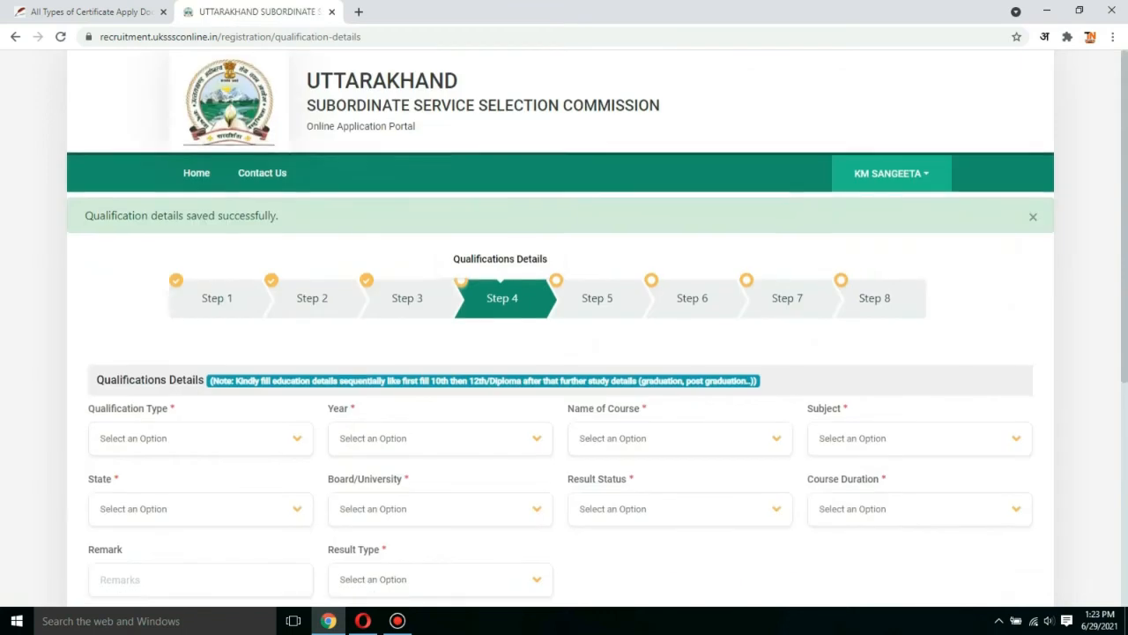
{"action": "scroll", "coordinate": [561, 328], "scroll_direction": "down", "scroll_amount": 4}
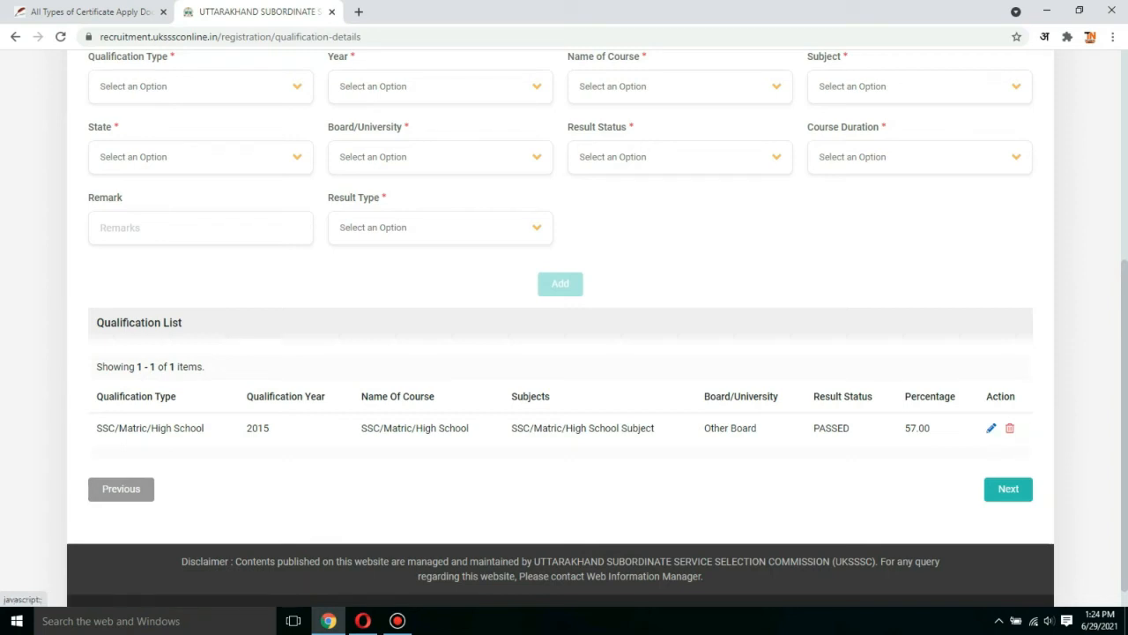
{"action": "scroll", "coordinate": [565, 328], "scroll_direction": "up", "scroll_amount": 1}
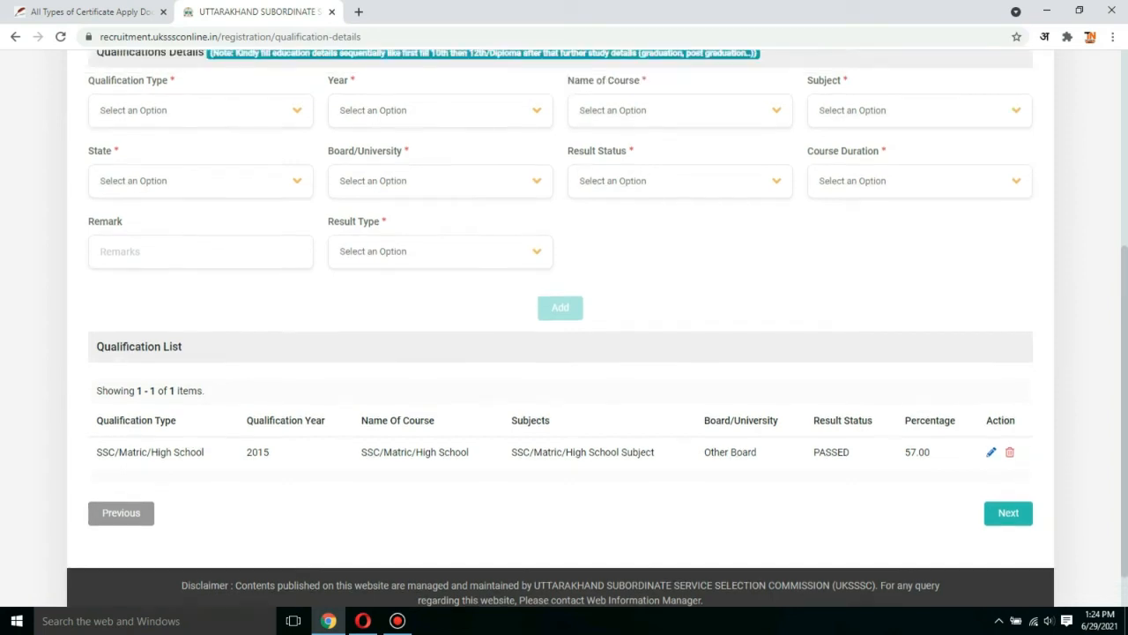
{"action": "scroll", "coordinate": [564, 328], "scroll_direction": "up", "scroll_amount": 2}
{"action": "left_click", "coordinate": [201, 298]}
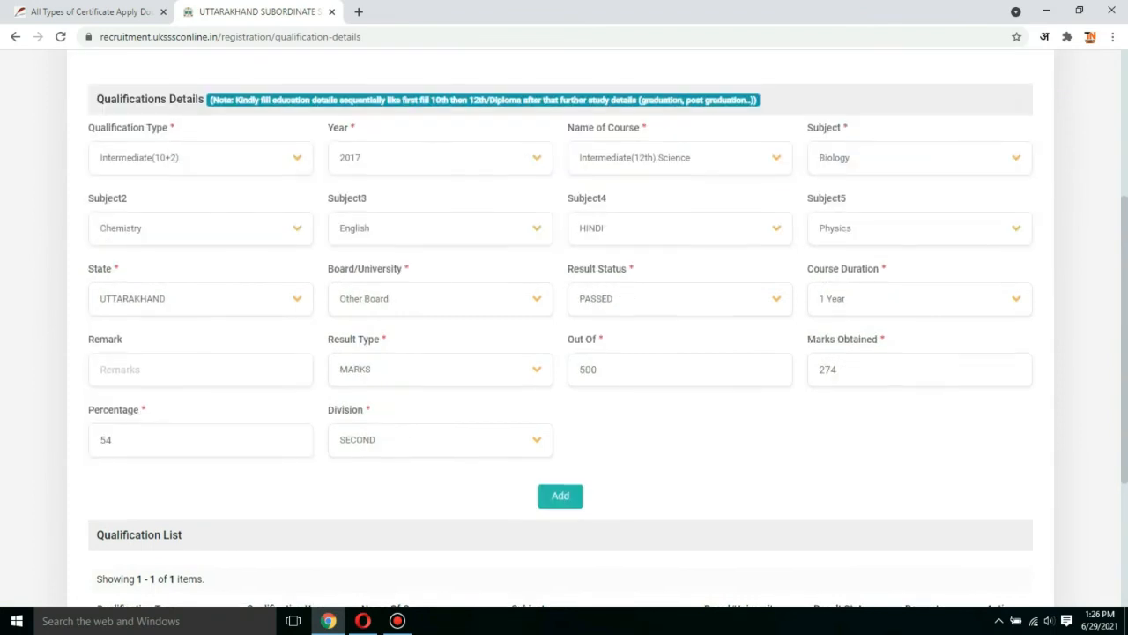
{"action": "scroll", "coordinate": [564, 335], "scroll_direction": "up", "scroll_amount": 1}
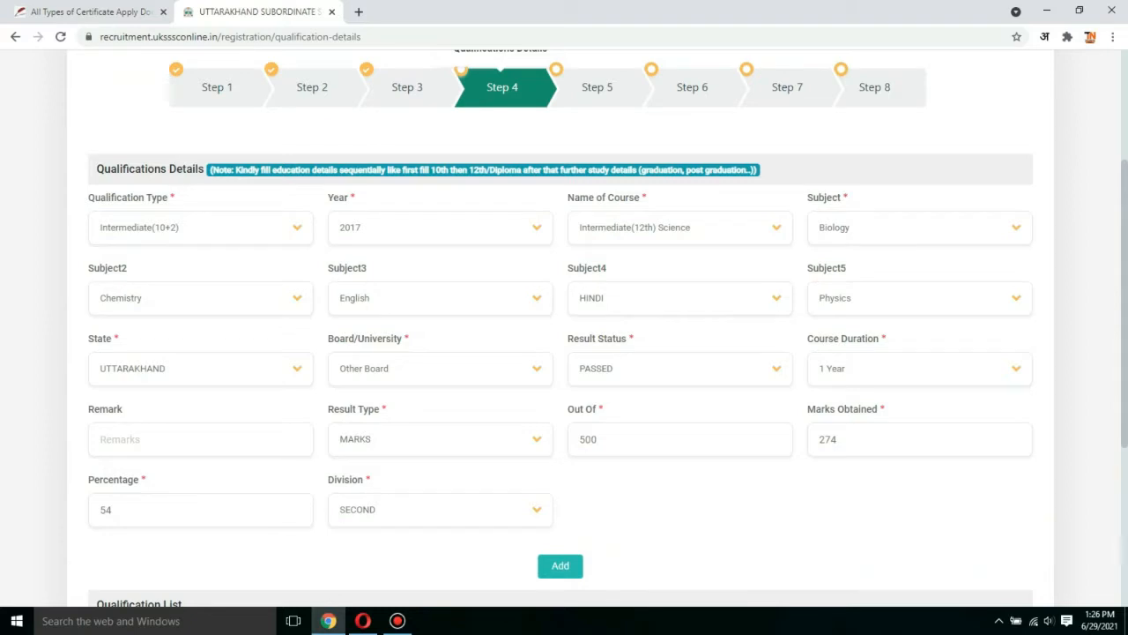
{"action": "left_click", "coordinate": [201, 228]}
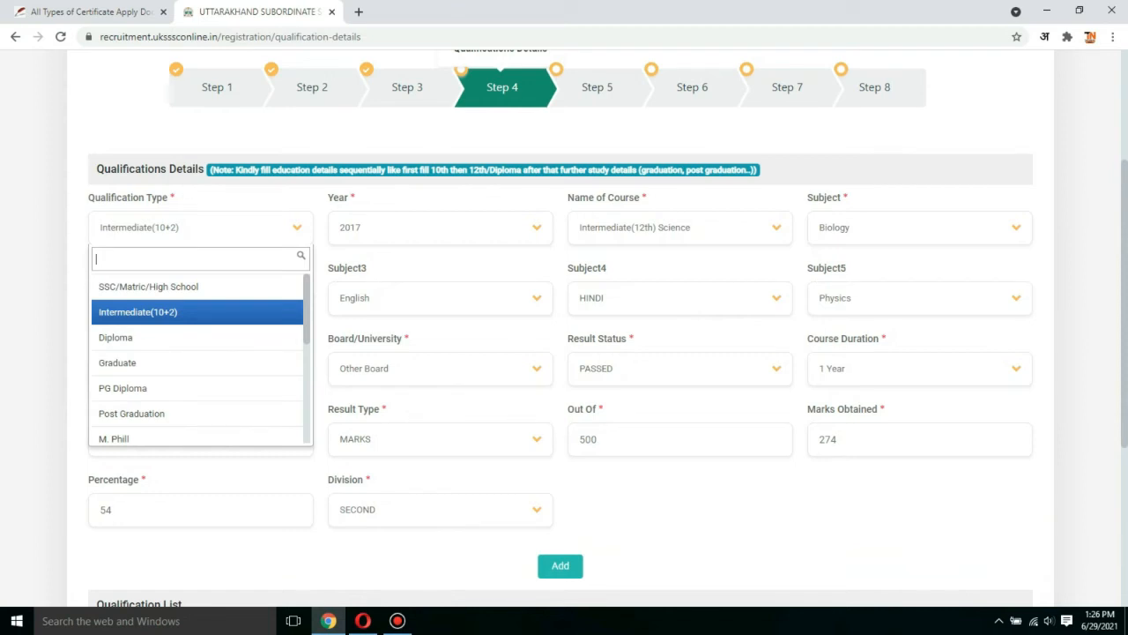
{"action": "key", "text": "Escape"}
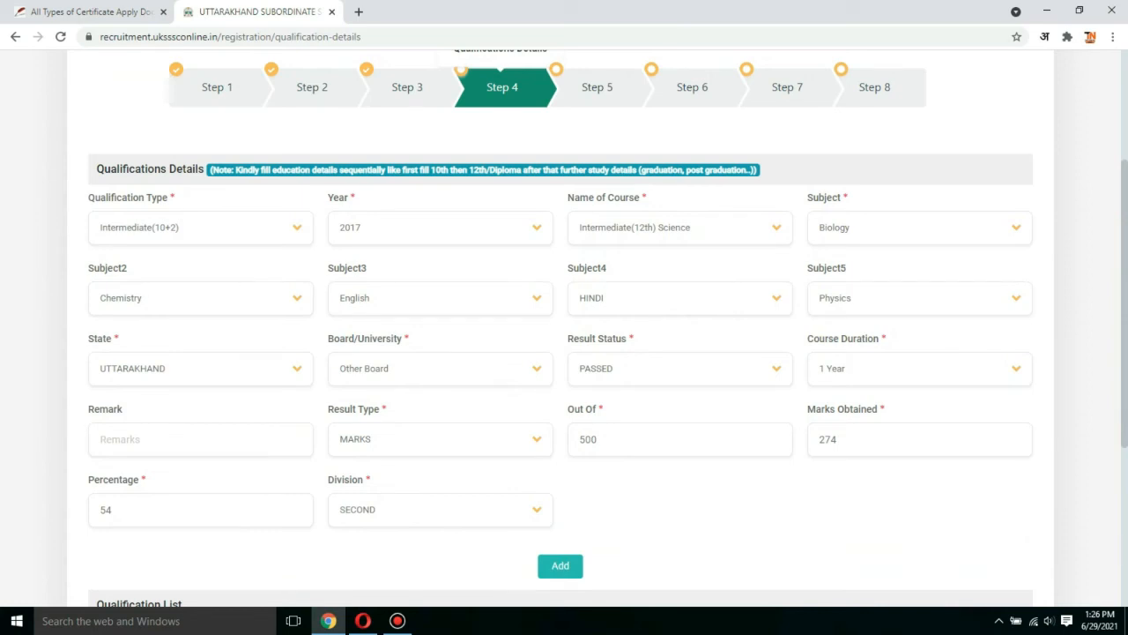
{"action": "left_click", "coordinate": [680, 228]}
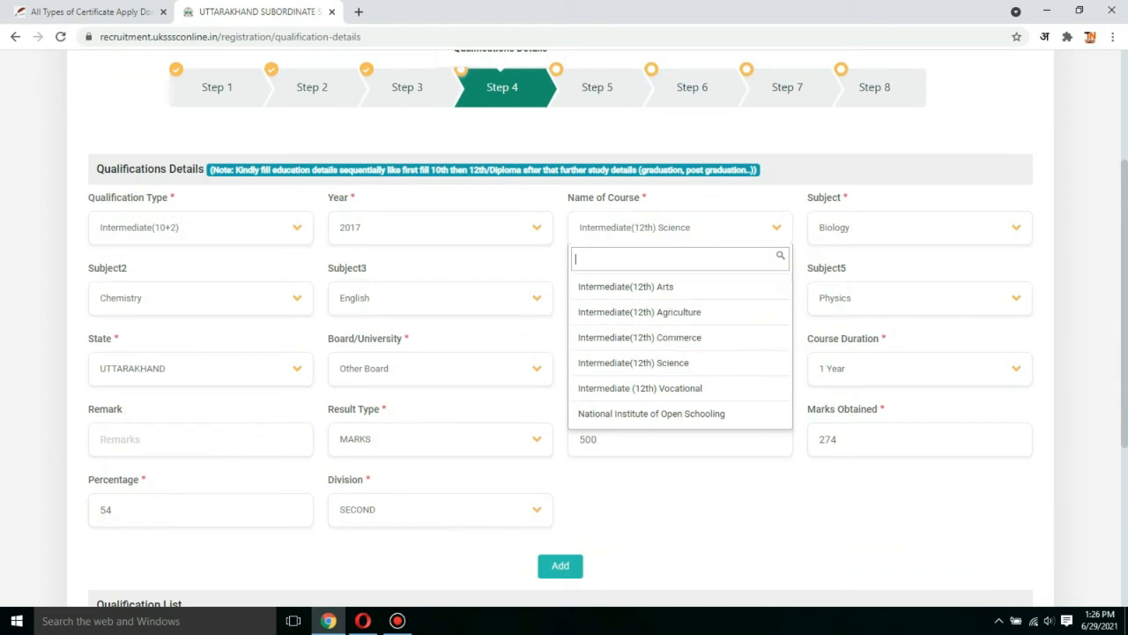
{"action": "key", "text": "Escape"}
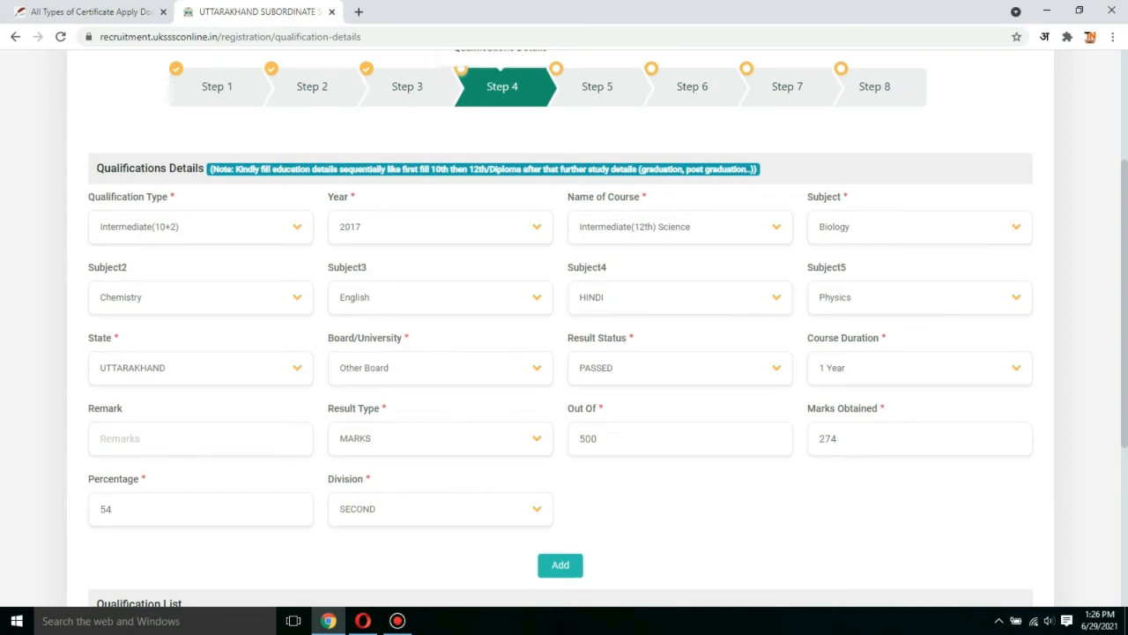
{"action": "scroll", "coordinate": [564, 335], "scroll_direction": "down", "scroll_amount": 2}
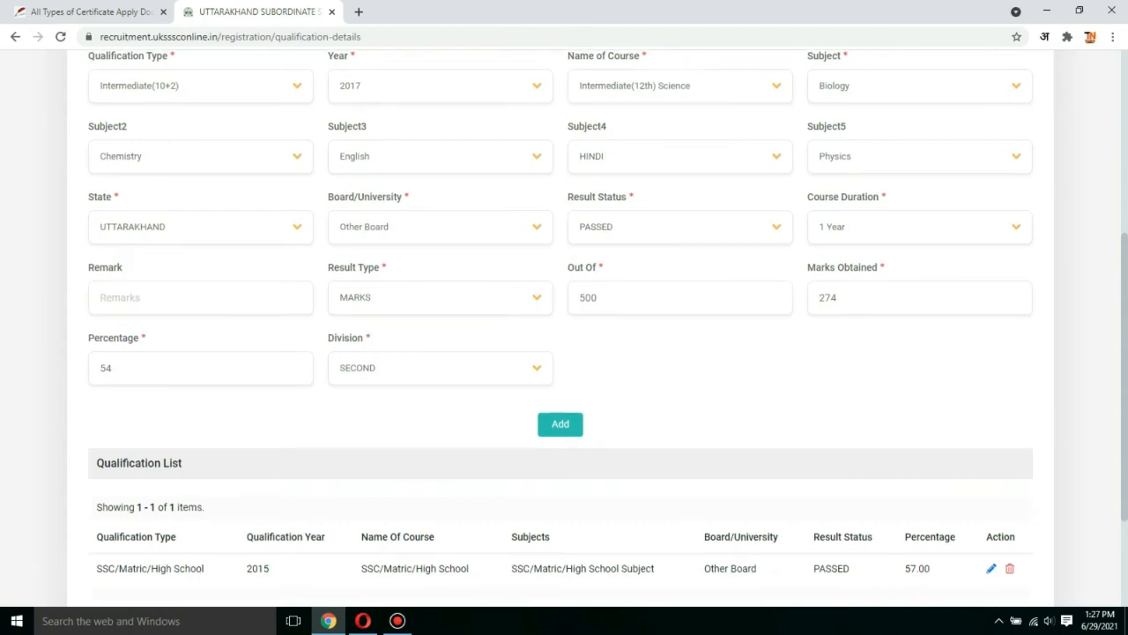
{"action": "scroll", "coordinate": [564, 317], "scroll_direction": "down", "scroll_amount": 1}
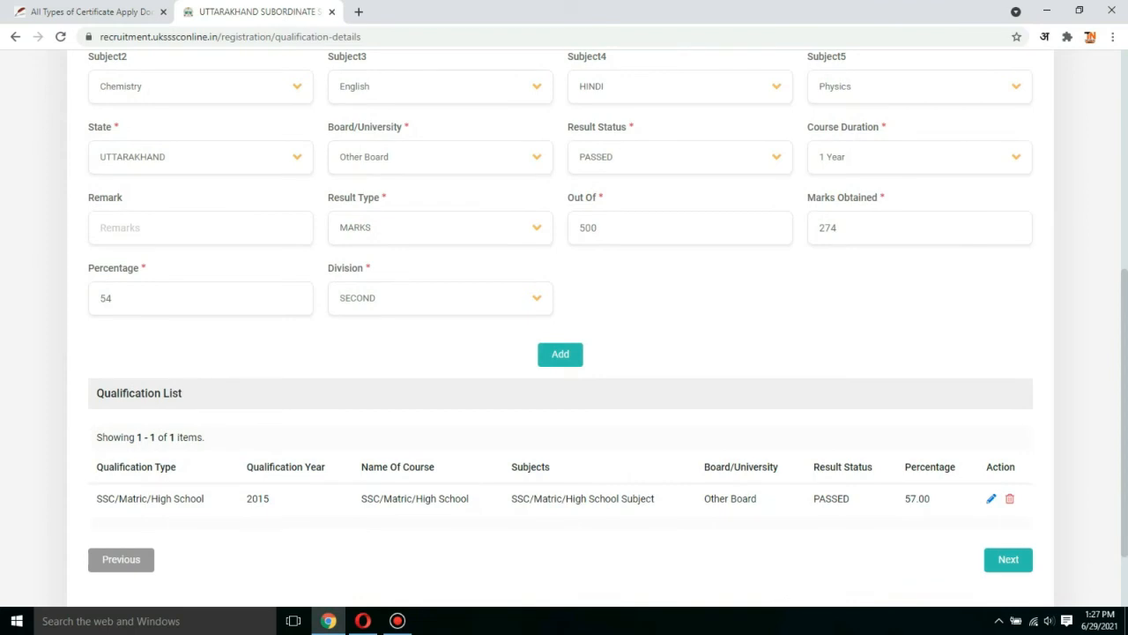
Add the 2017 Intermediate(10+2) entry and check it is listed at 54.00%.
{"action": "left_click", "coordinate": [560, 354]}
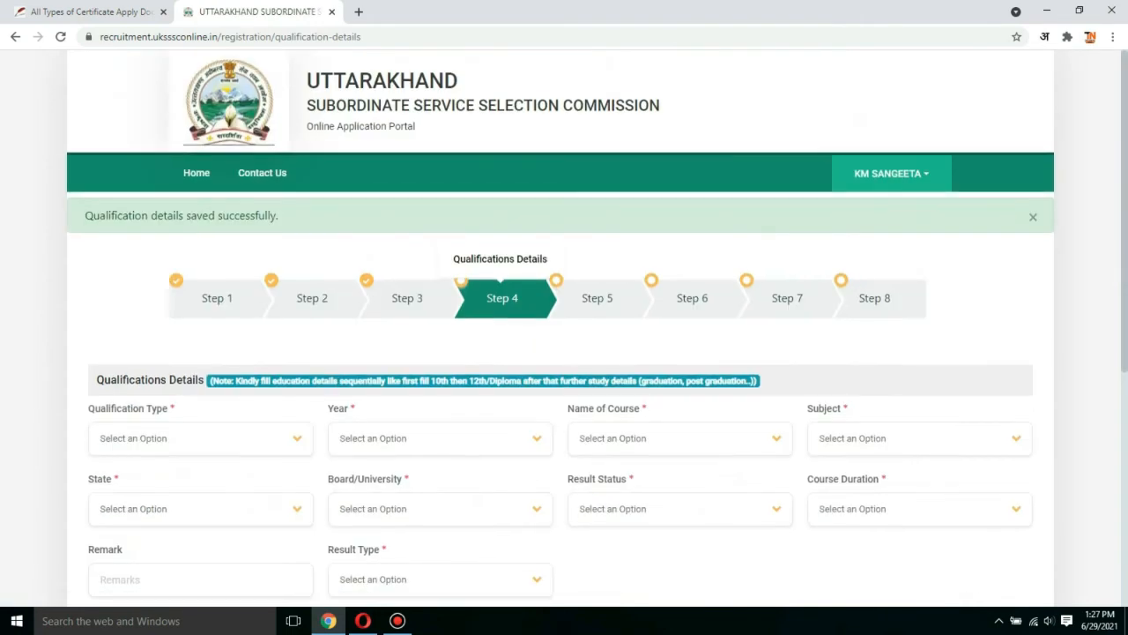
{"action": "scroll", "coordinate": [564, 318], "scroll_direction": "down", "scroll_amount": 4}
{"action": "scroll", "coordinate": [564, 317], "scroll_direction": "down", "scroll_amount": 1}
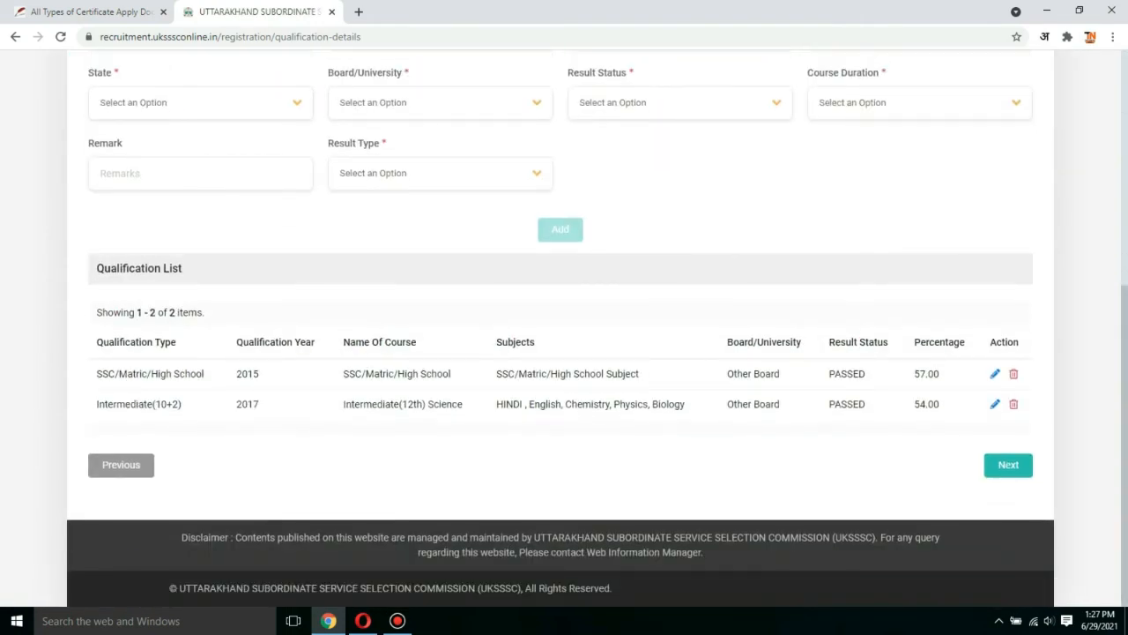
{"action": "scroll", "coordinate": [565, 317], "scroll_direction": "up", "scroll_amount": 3}
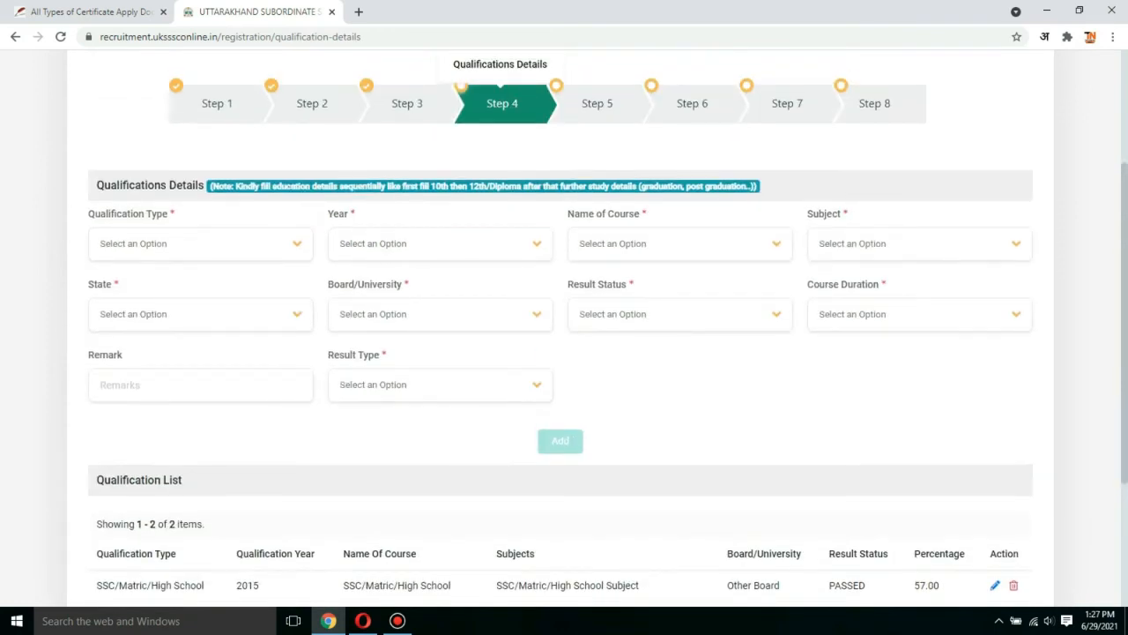
Browse the Qualification Type choices to start the Graduate B.Sc. 2020 entry.
{"action": "left_click", "coordinate": [200, 244]}
{"action": "scroll", "coordinate": [200, 370], "scroll_direction": "down", "scroll_amount": 1}
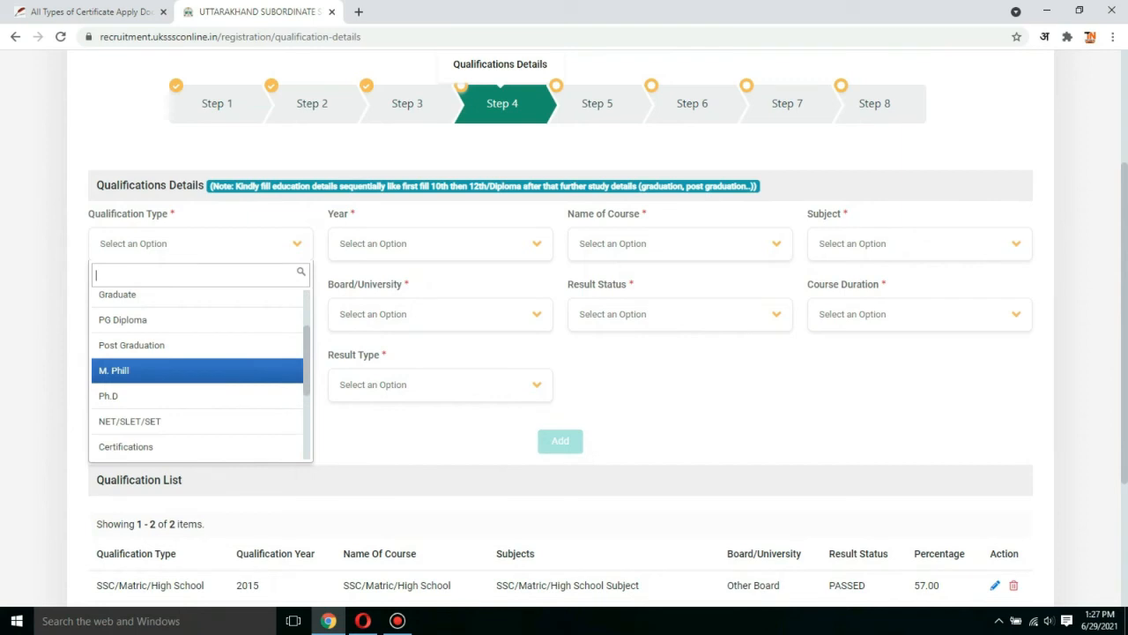
{"action": "scroll", "coordinate": [200, 361], "scroll_direction": "down", "scroll_amount": 1}
{"action": "scroll", "coordinate": [200, 396], "scroll_direction": "up", "scroll_amount": 1}
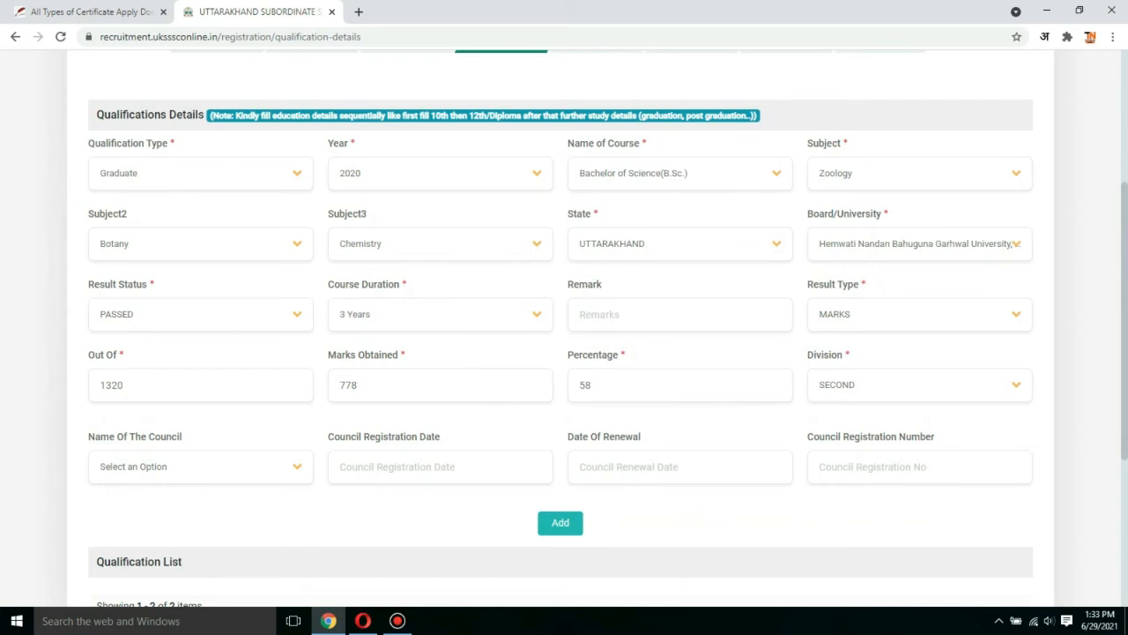
{"action": "left_click", "coordinate": [200, 174]}
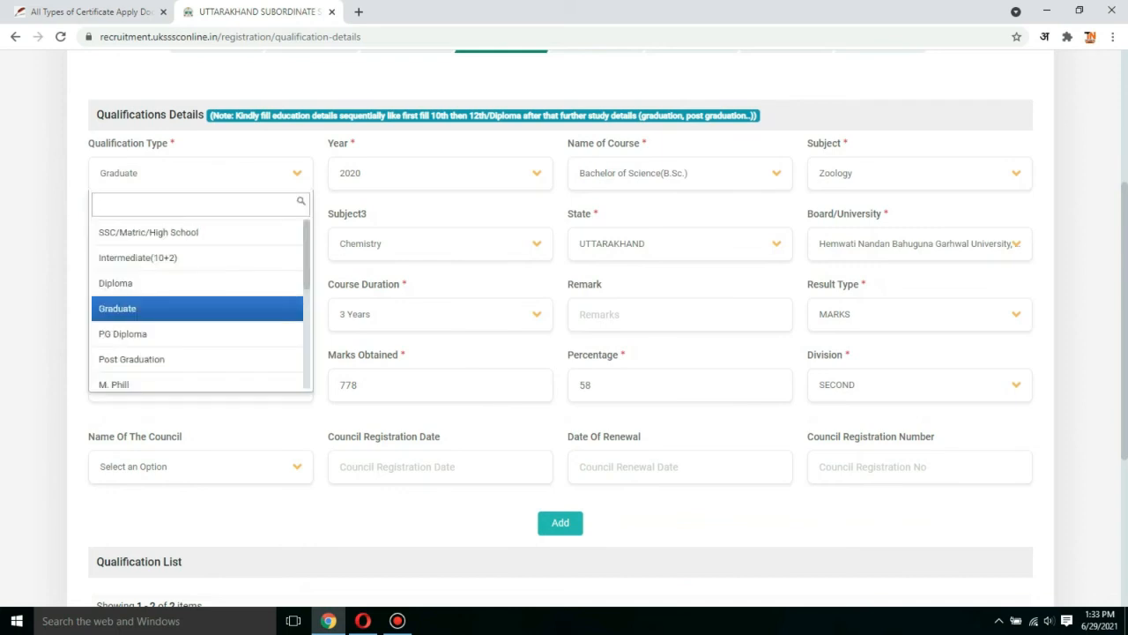
{"action": "scroll", "coordinate": [200, 355], "scroll_direction": "down", "scroll_amount": 1}
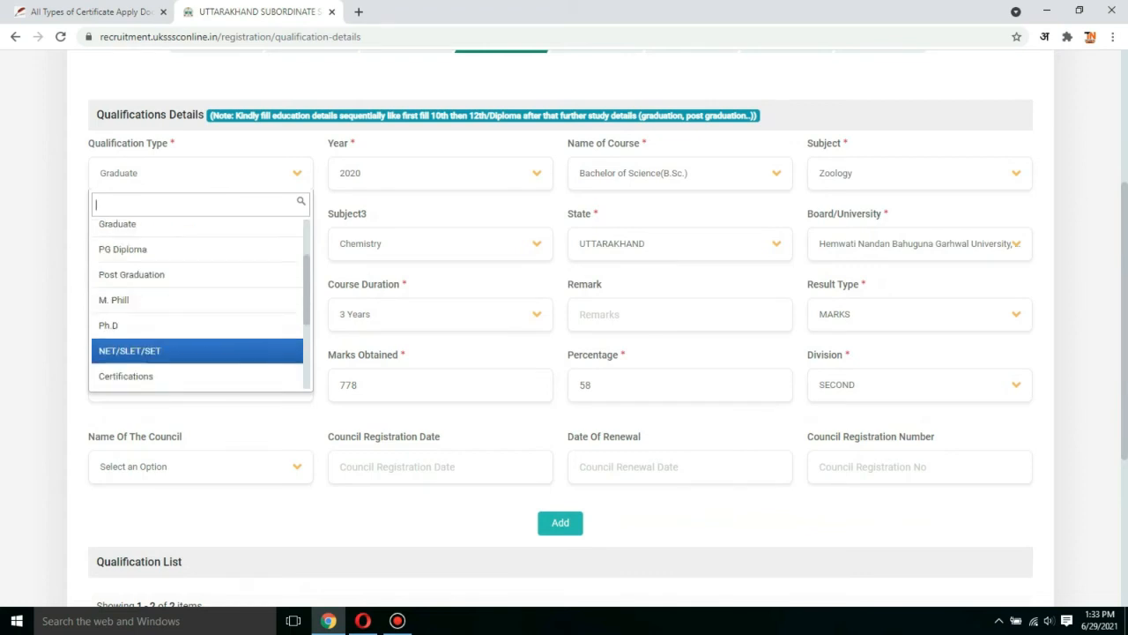
{"action": "scroll", "coordinate": [200, 304], "scroll_direction": "up", "scroll_amount": 1}
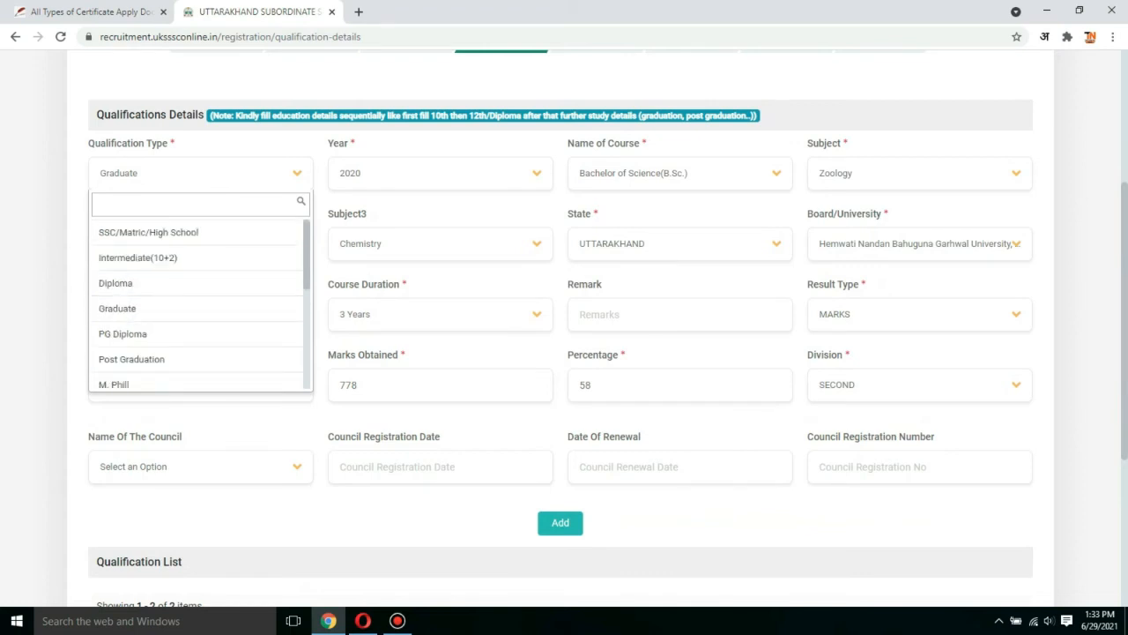
{"action": "left_click", "coordinate": [441, 174]}
{"action": "left_click", "coordinate": [441, 174]}
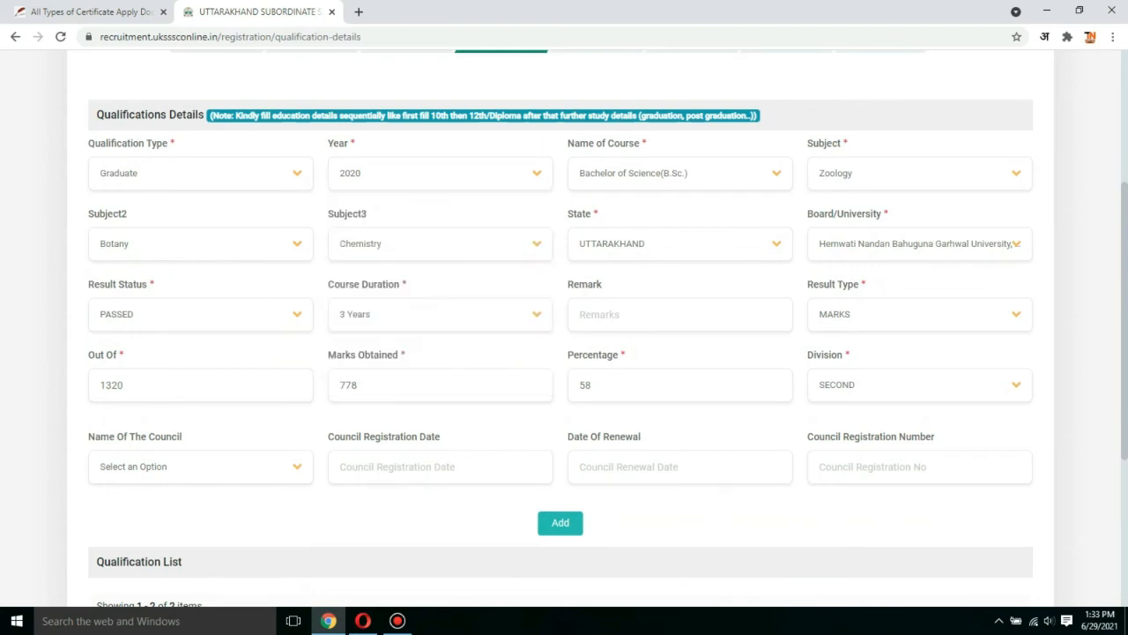
{"action": "left_click", "coordinate": [679, 173]}
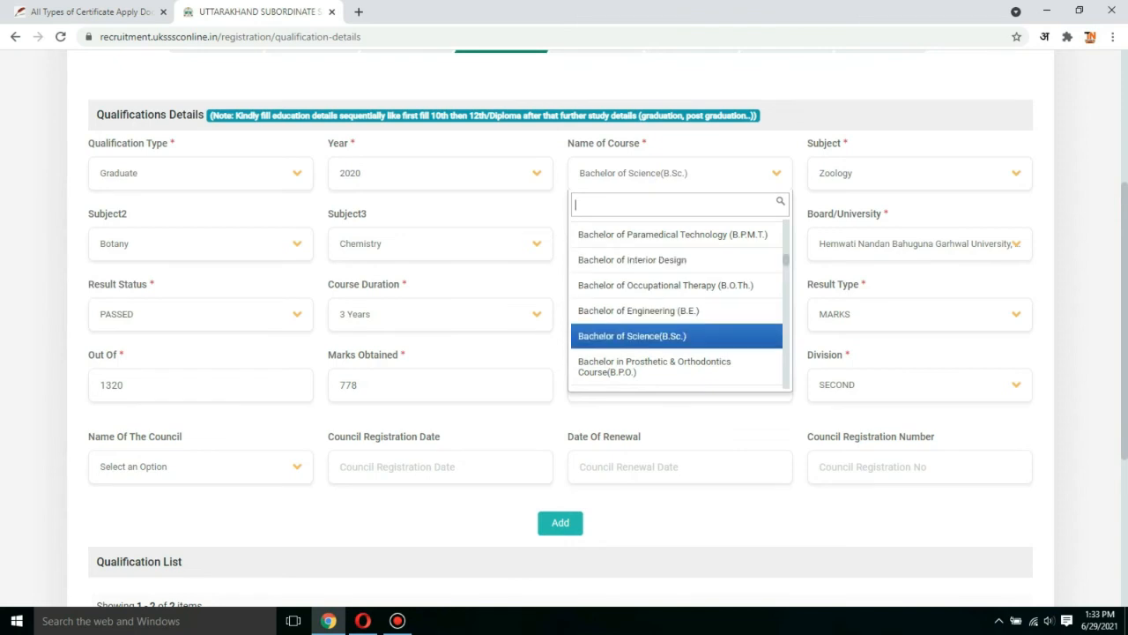
{"action": "left_click", "coordinate": [677, 336]}
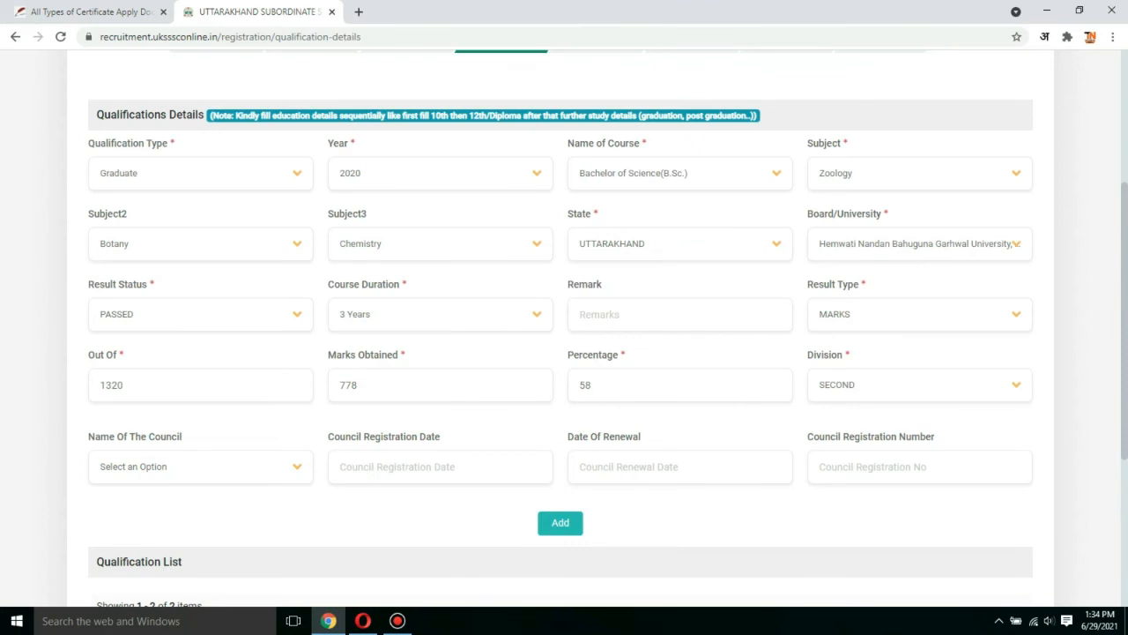
{"action": "left_click", "coordinate": [919, 244]}
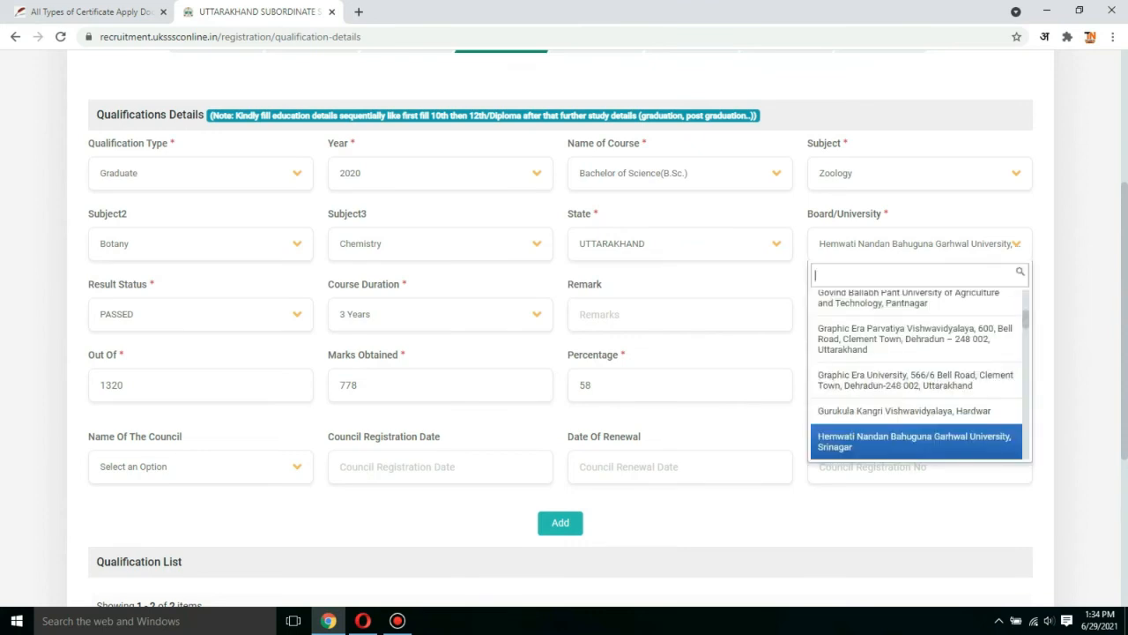
{"action": "left_click", "coordinate": [919, 244]}
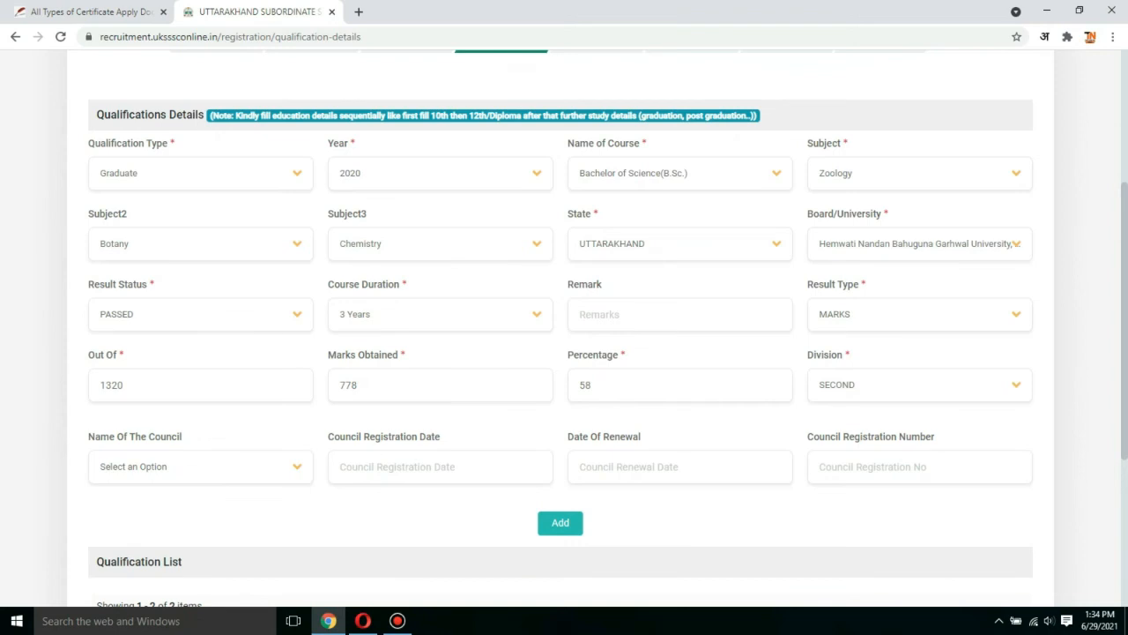
{"action": "left_click", "coordinate": [919, 244]}
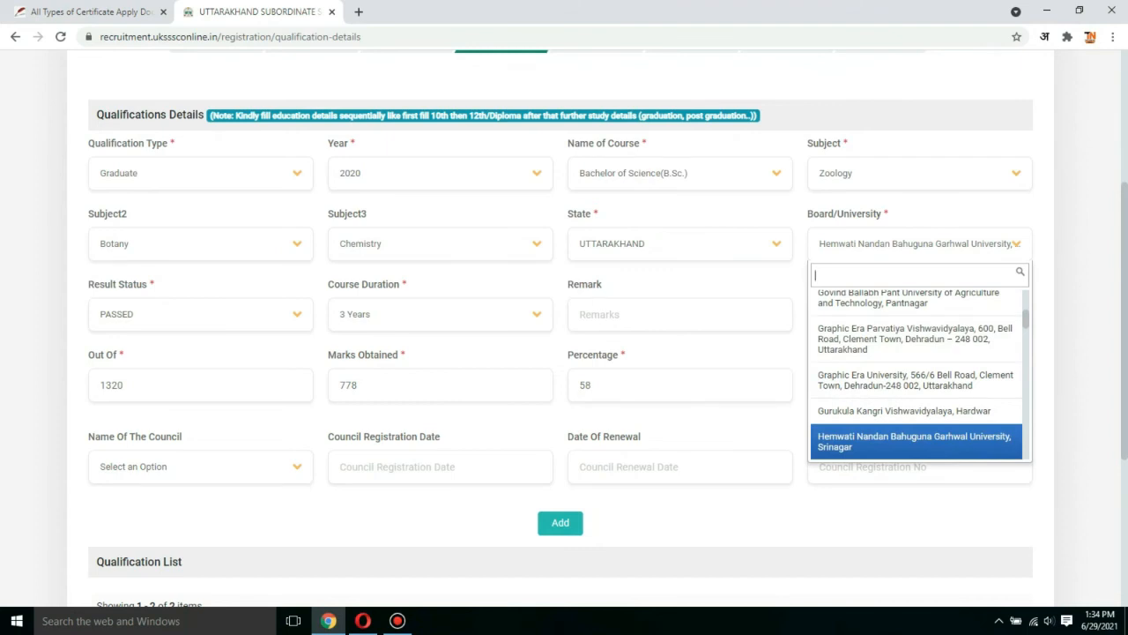
{"action": "left_click", "coordinate": [916, 441]}
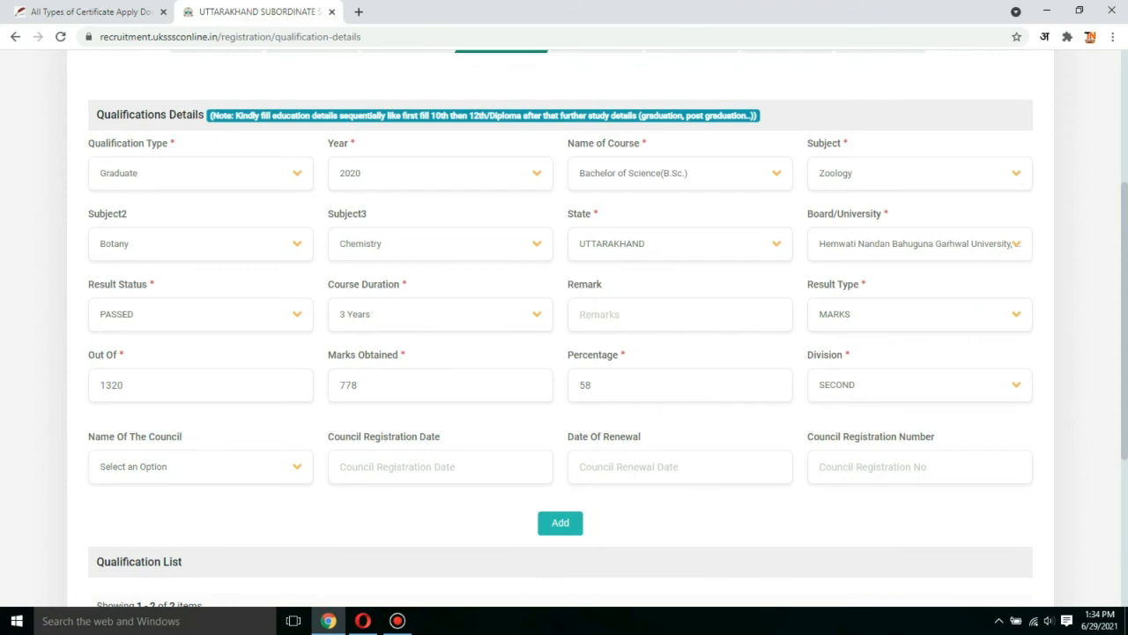
{"action": "left_click", "coordinate": [200, 314]}
{"action": "left_click", "coordinate": [200, 315]}
{"action": "left_click", "coordinate": [920, 314]}
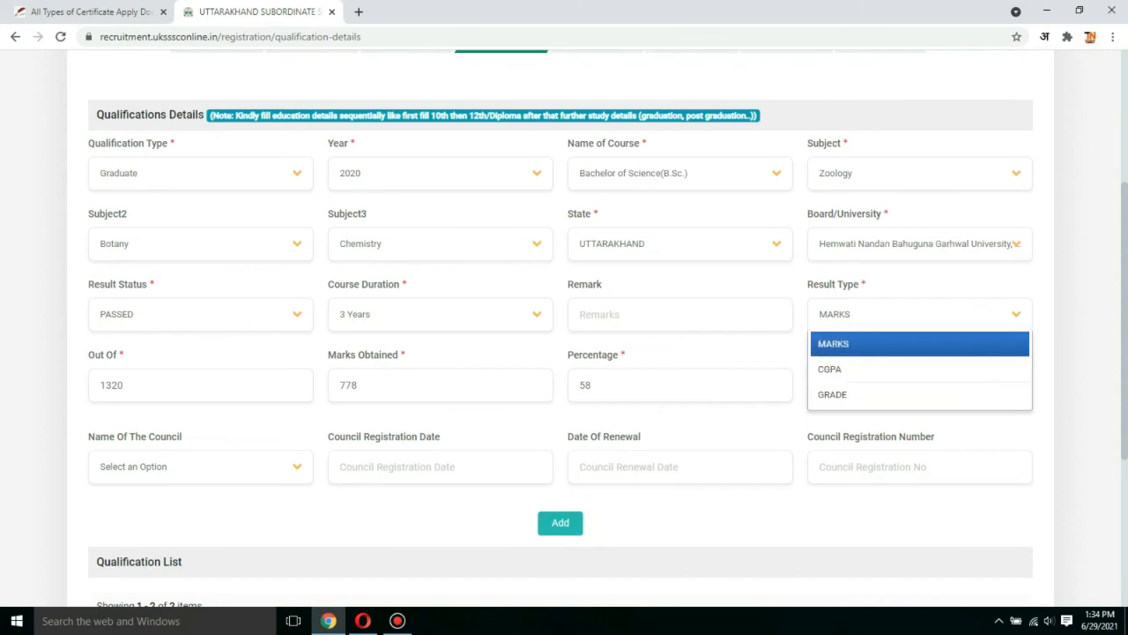
{"action": "key", "text": "Return"}
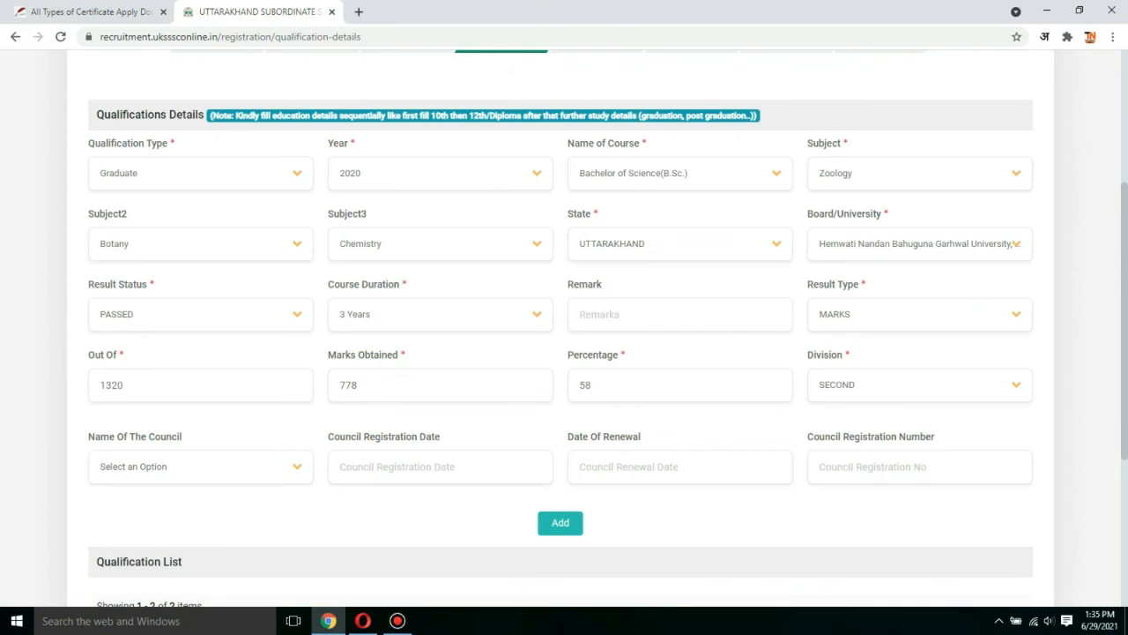
{"action": "scroll", "coordinate": [564, 327], "scroll_direction": "down", "scroll_amount": 1}
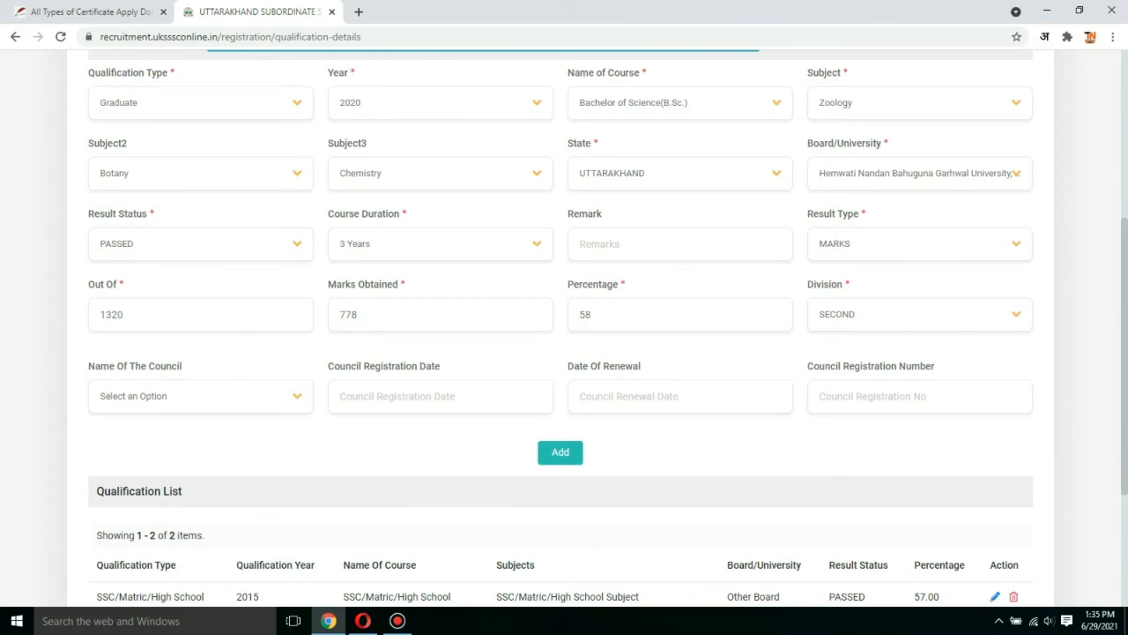
{"action": "left_click", "coordinate": [201, 397]}
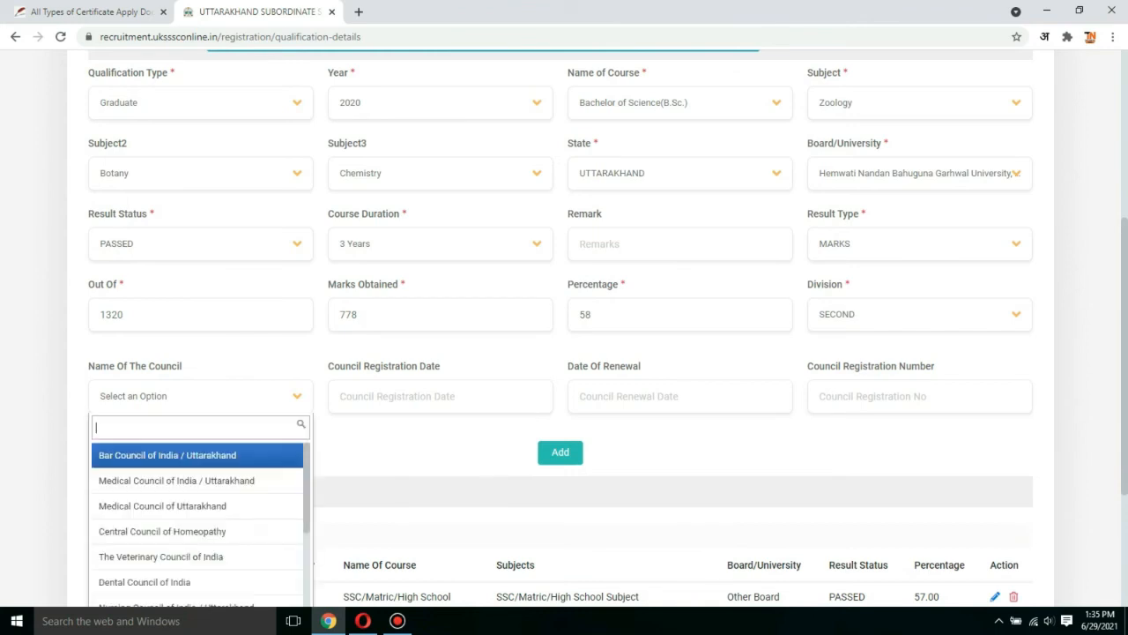
{"action": "scroll", "coordinate": [201, 511], "scroll_direction": "down", "scroll_amount": 2}
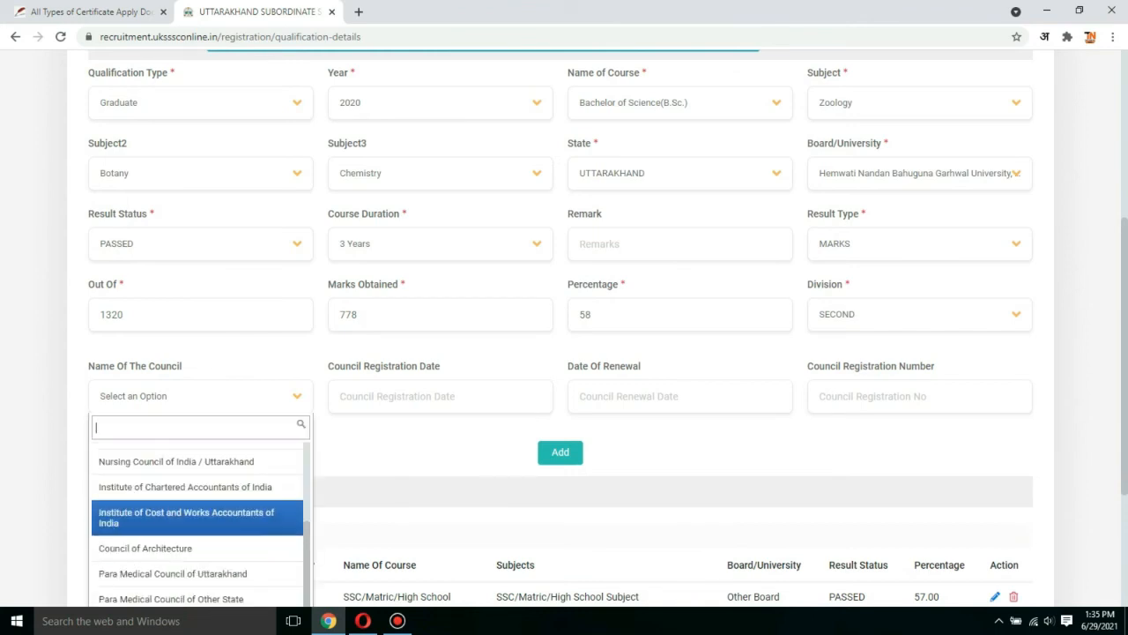
{"action": "scroll", "coordinate": [201, 499], "scroll_direction": "up", "scroll_amount": 2}
{"action": "left_click", "coordinate": [201, 397]}
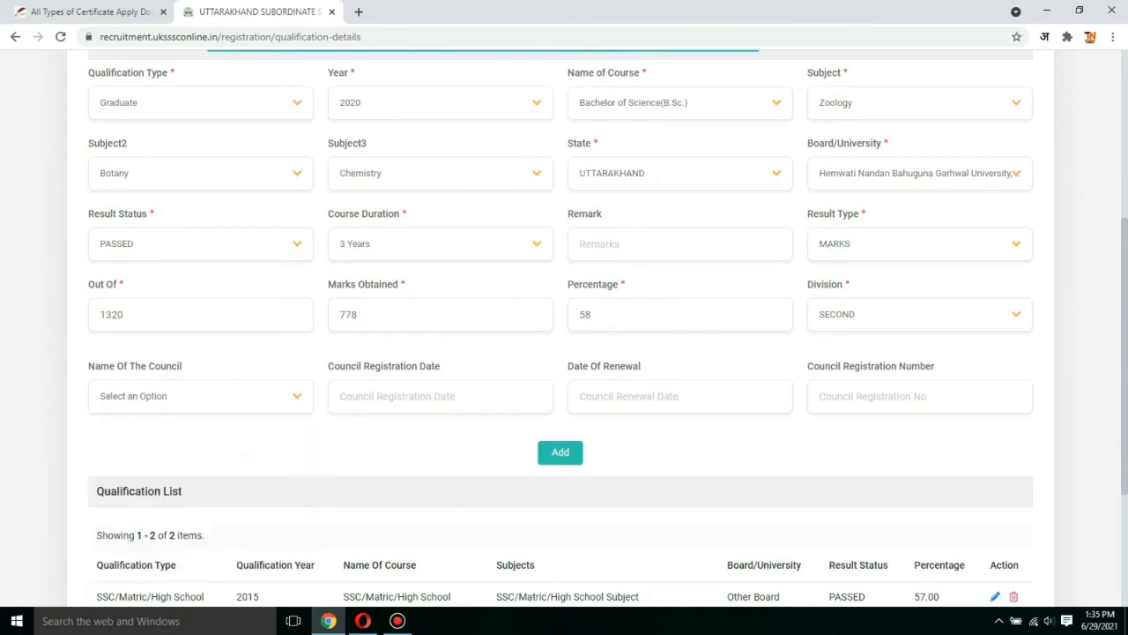
{"action": "scroll", "coordinate": [561, 326], "scroll_direction": "down", "scroll_amount": 1}
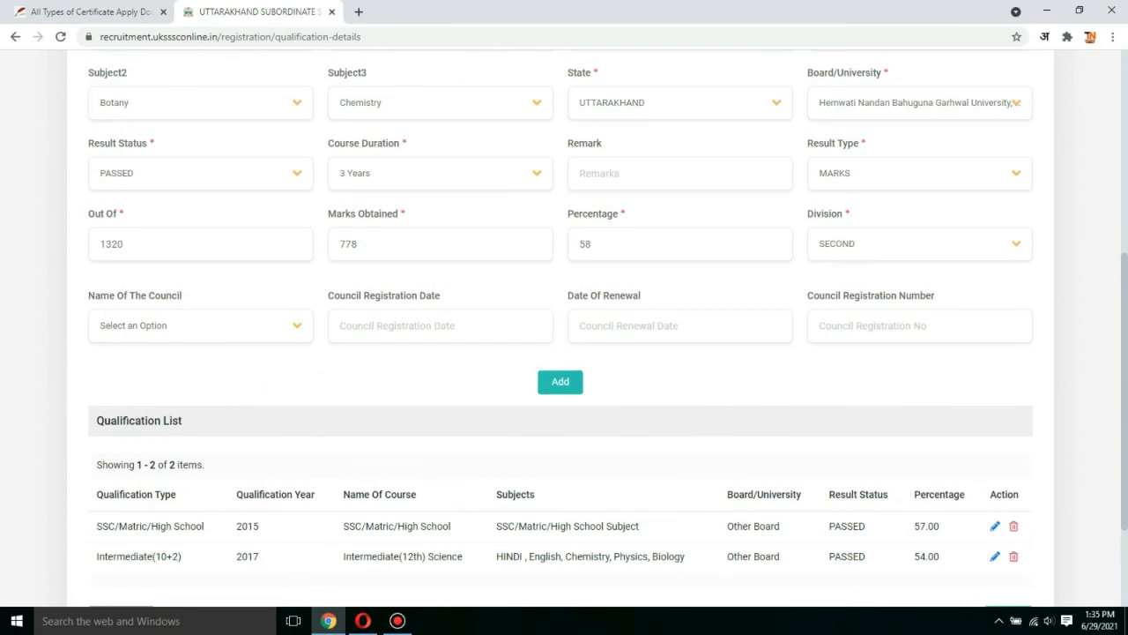
Add the Graduate B.Sc. qualification and review the Qualification List.
{"action": "left_click", "coordinate": [561, 381]}
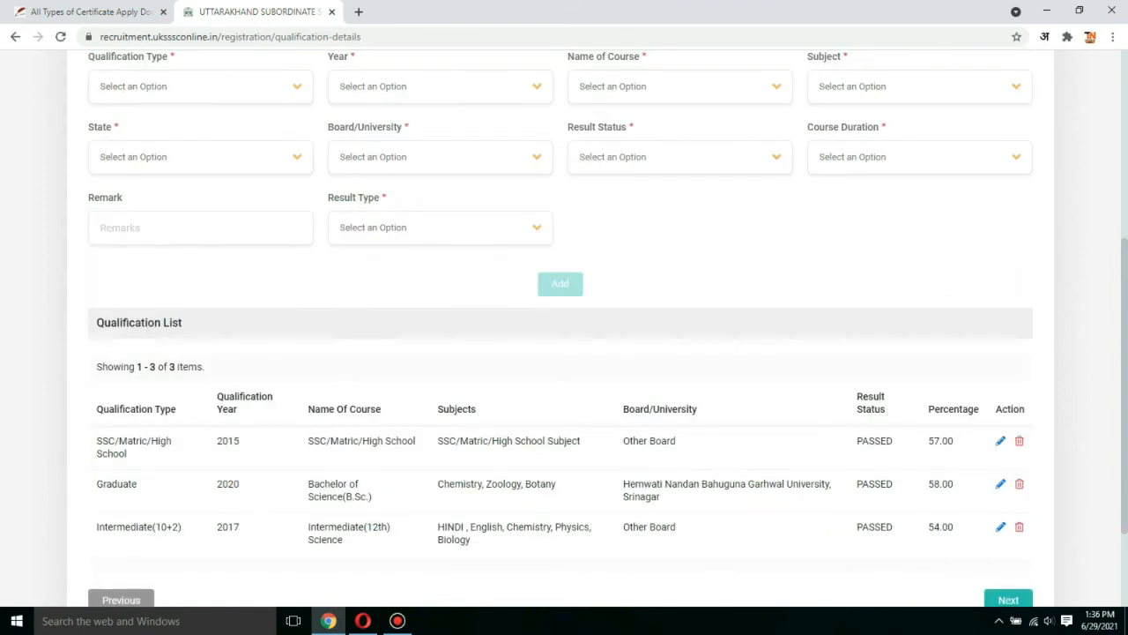
{"action": "scroll", "coordinate": [561, 335], "scroll_direction": "down", "scroll_amount": 1}
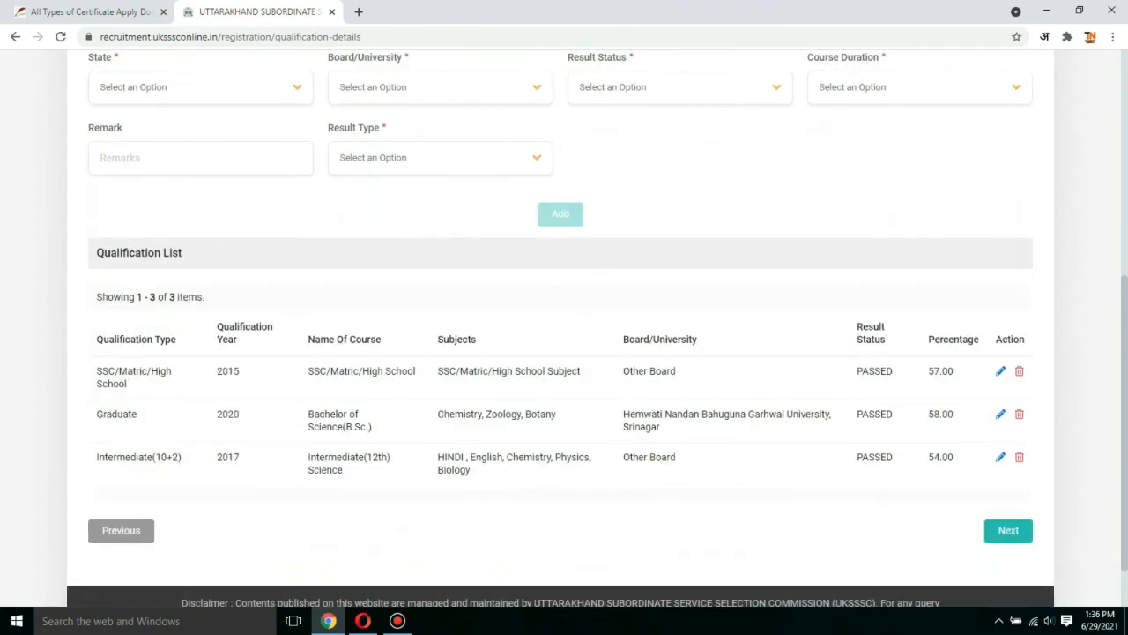
{"action": "scroll", "coordinate": [560, 335], "scroll_direction": "up", "scroll_amount": 3}
{"action": "scroll", "coordinate": [561, 335], "scroll_direction": "down", "scroll_amount": 2}
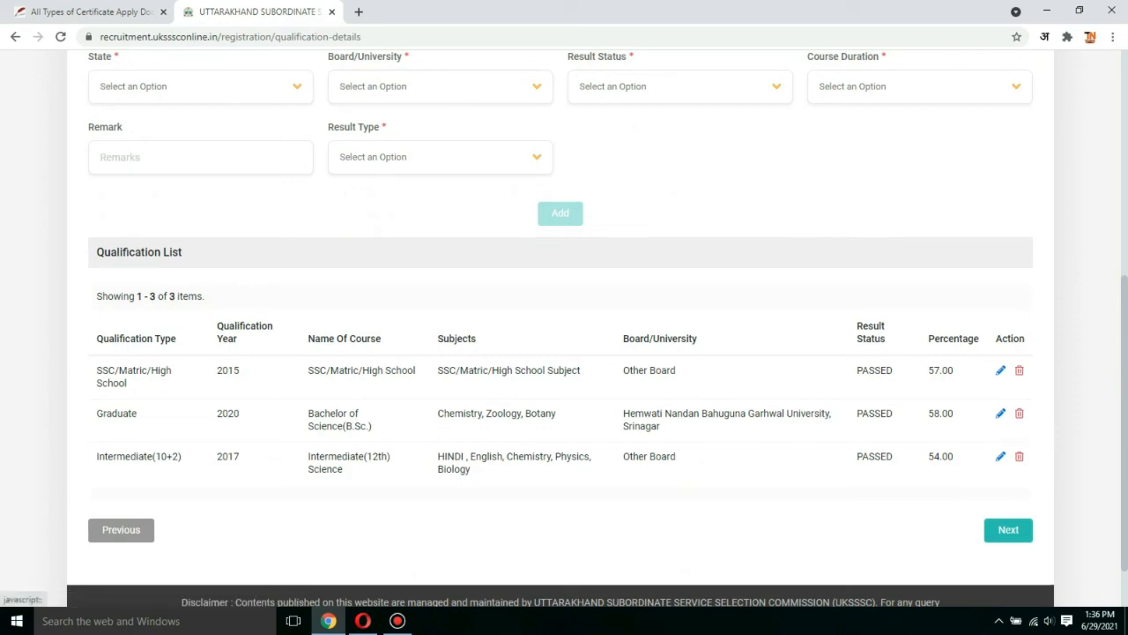
{"action": "scroll", "coordinate": [561, 334], "scroll_direction": "up", "scroll_amount": 2}
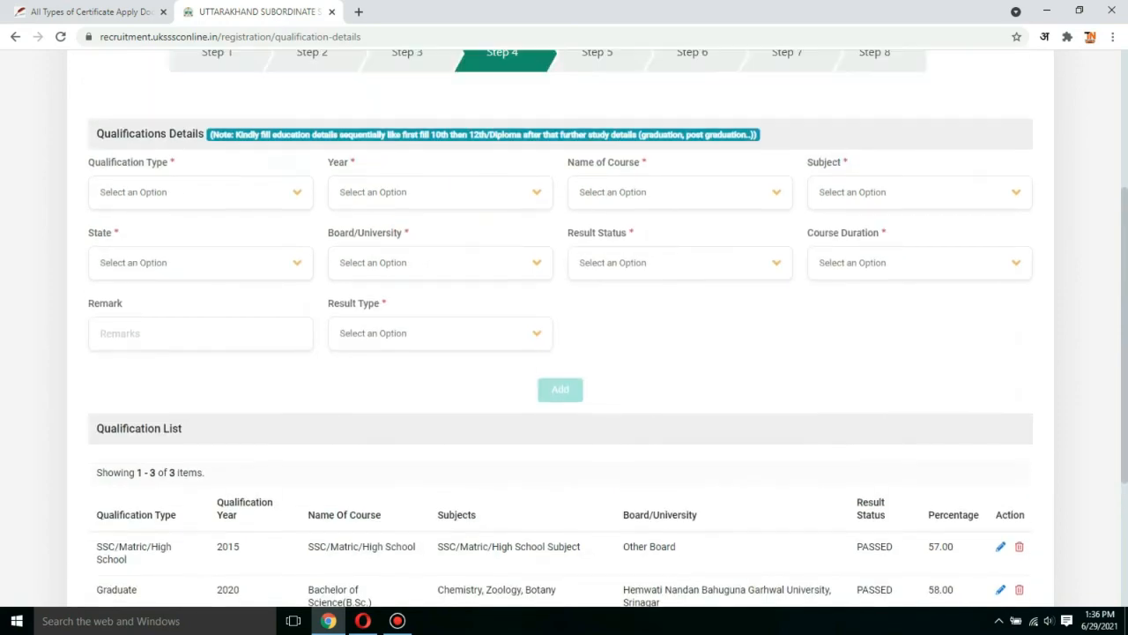
{"action": "scroll", "coordinate": [561, 334], "scroll_direction": "down", "scroll_amount": 3}
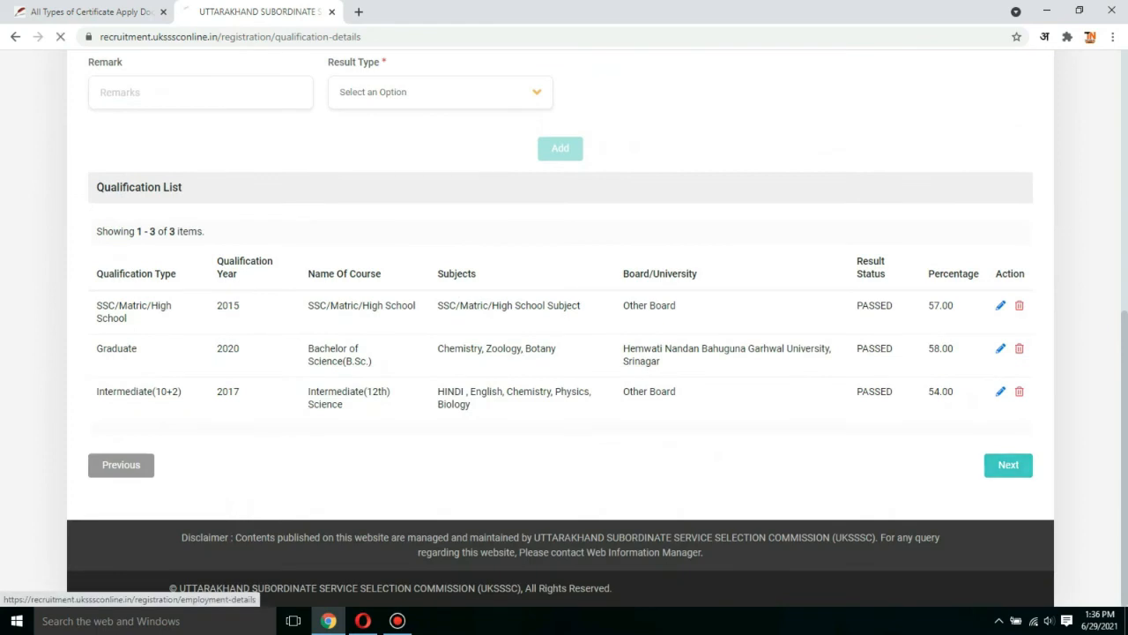
Answer No to 'Are you employed?' in work experience and save it.
{"action": "left_click", "coordinate": [1008, 465]}
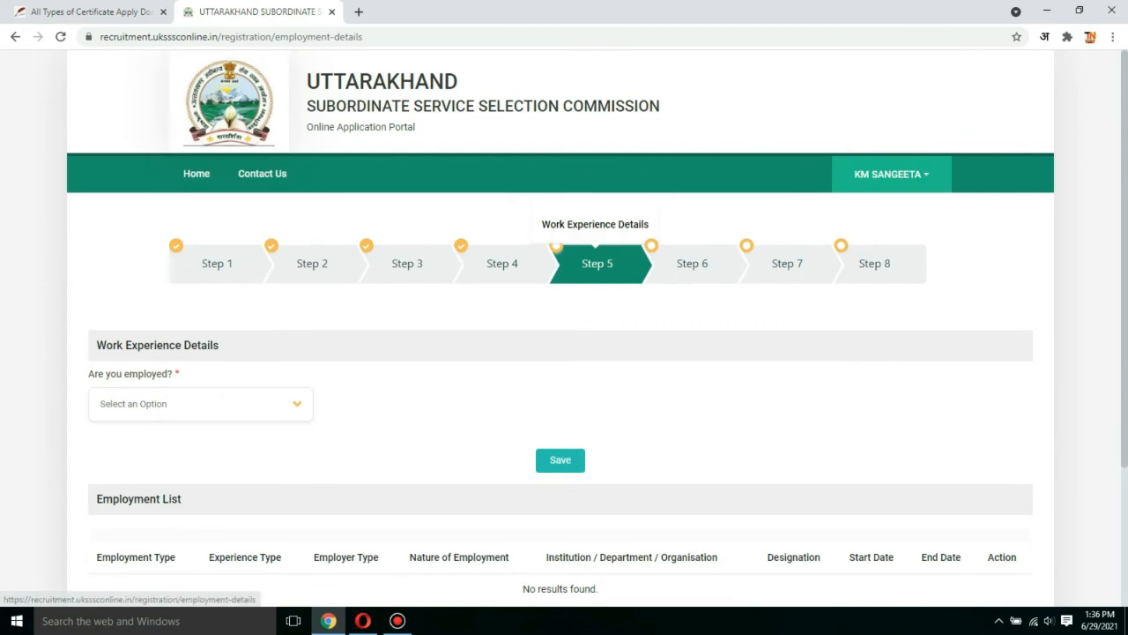
{"action": "scroll", "coordinate": [565, 352], "scroll_direction": "down", "scroll_amount": 1}
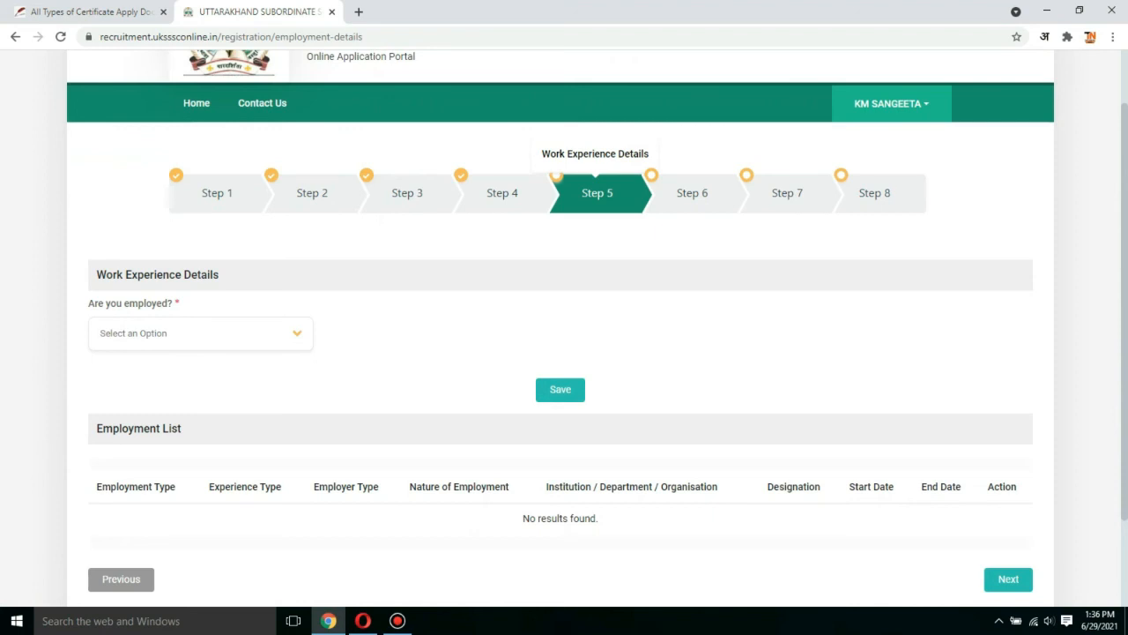
{"action": "left_click", "coordinate": [201, 333]}
{"action": "left_click", "coordinate": [201, 388]}
{"action": "scroll", "coordinate": [560, 328], "scroll_direction": "down", "scroll_amount": 2}
{"action": "left_click", "coordinate": [560, 275]}
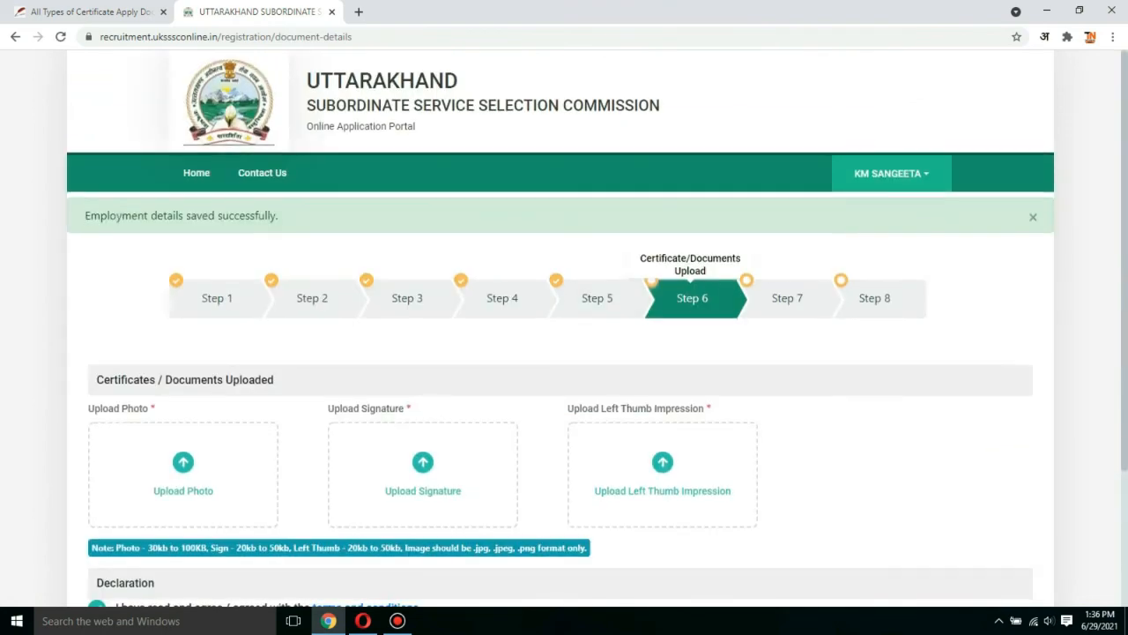
{"action": "scroll", "coordinate": [564, 328], "scroll_direction": "down", "scroll_amount": 2}
{"action": "scroll", "coordinate": [564, 328], "scroll_direction": "up", "scroll_amount": 2}
{"action": "scroll", "coordinate": [564, 328], "scroll_direction": "down", "scroll_amount": 2}
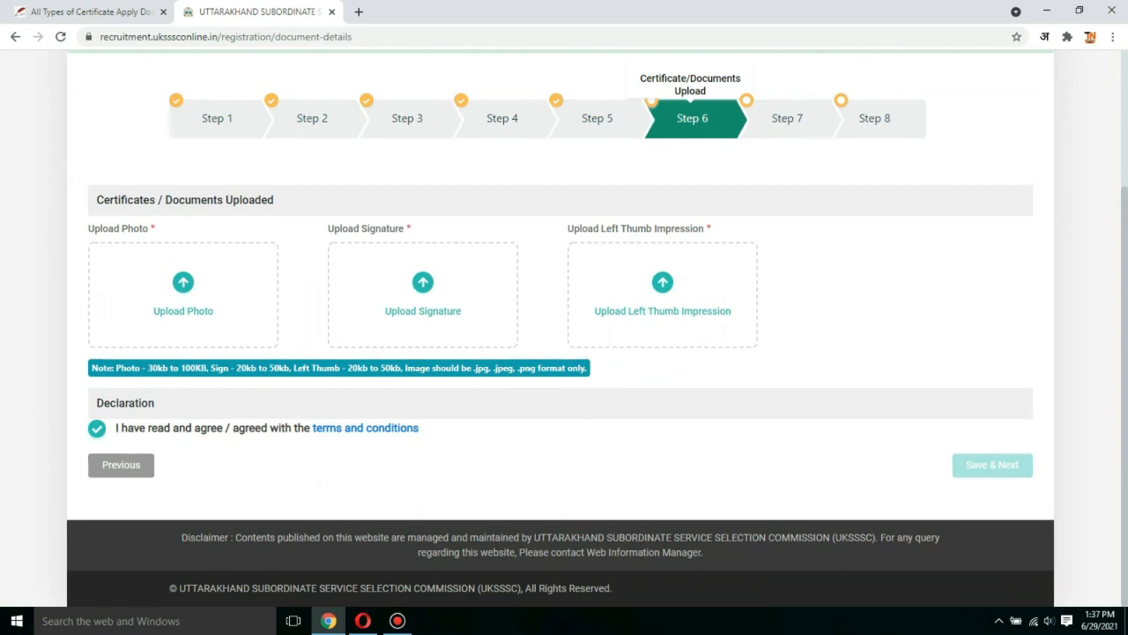
{"action": "scroll", "coordinate": [564, 335], "scroll_direction": "up", "scroll_amount": 1}
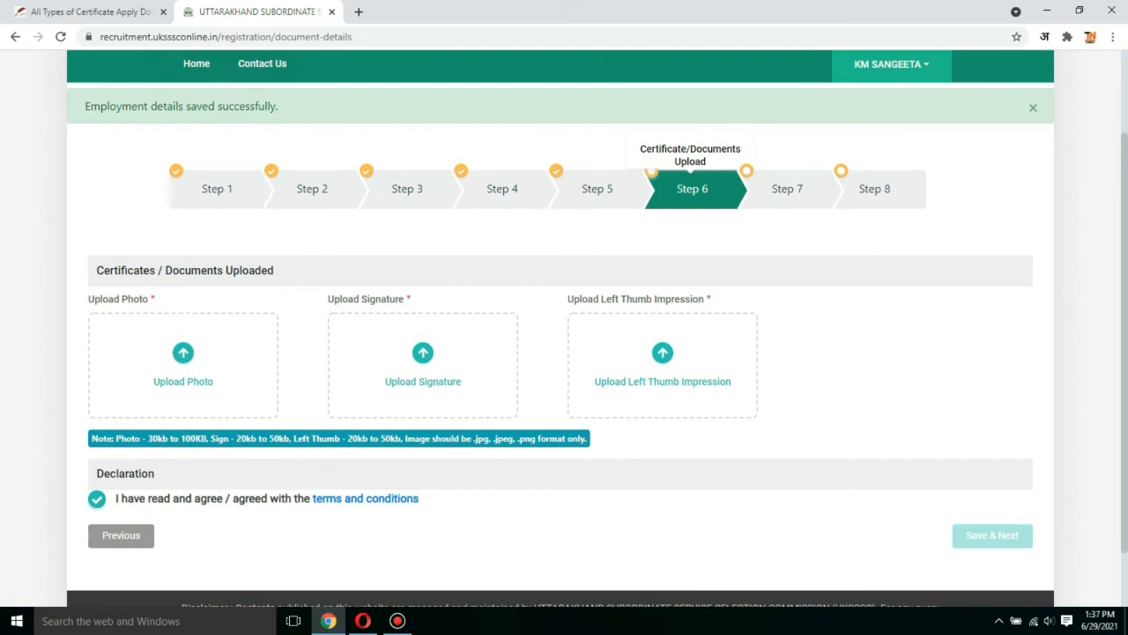
Upload the applicant's photo from the Desktop folder.
{"action": "left_click", "coordinate": [183, 366]}
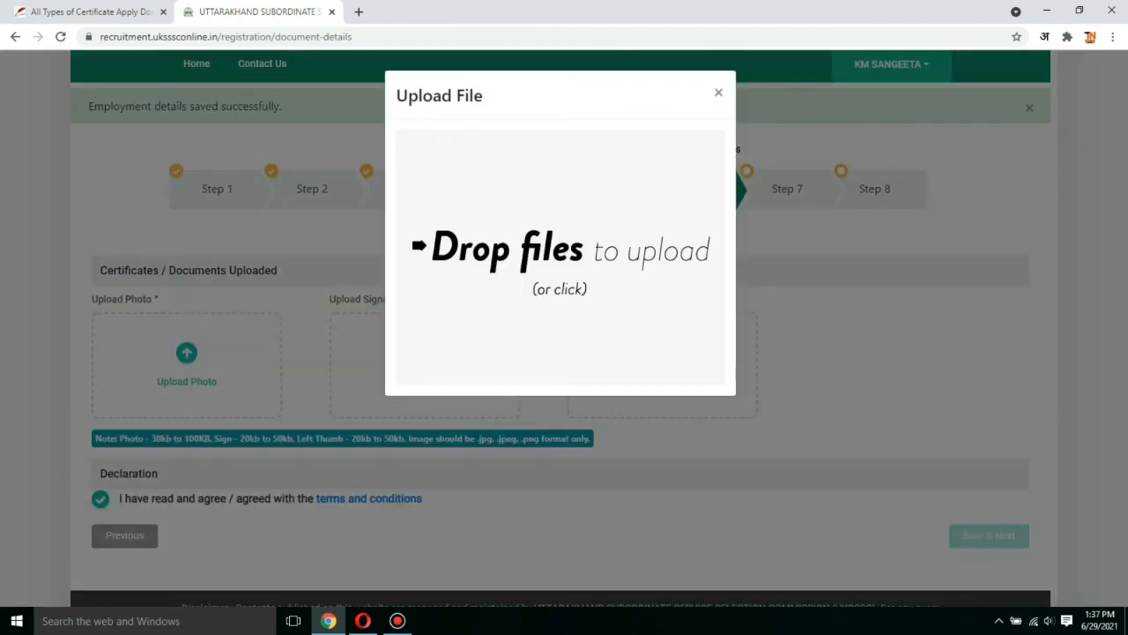
{"action": "left_click", "coordinate": [561, 258]}
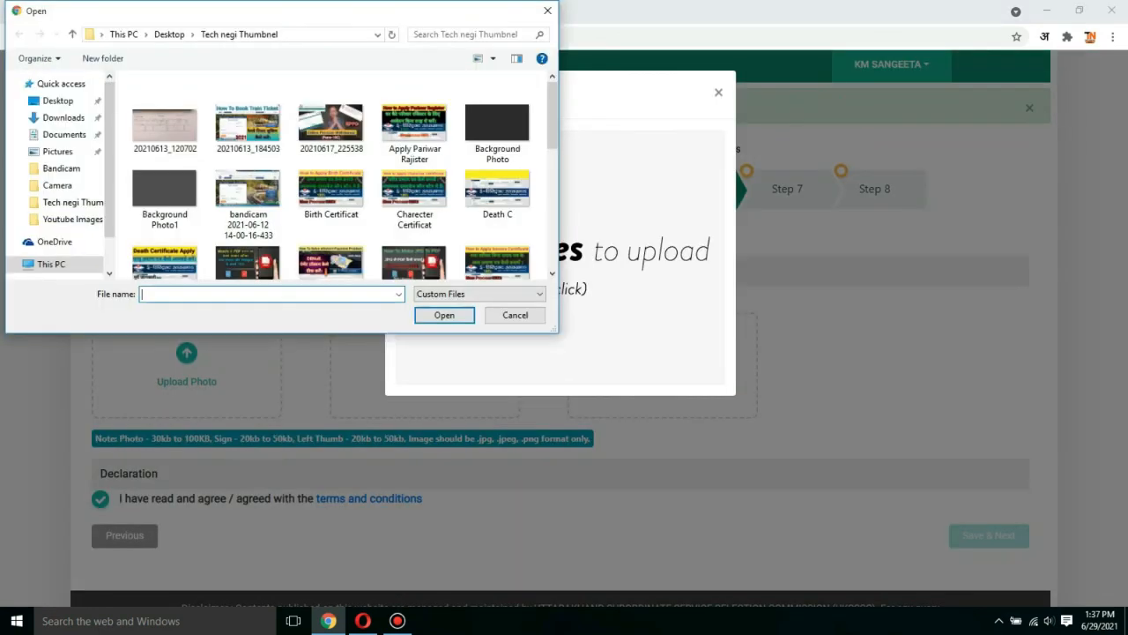
{"action": "left_click", "coordinate": [58, 101]}
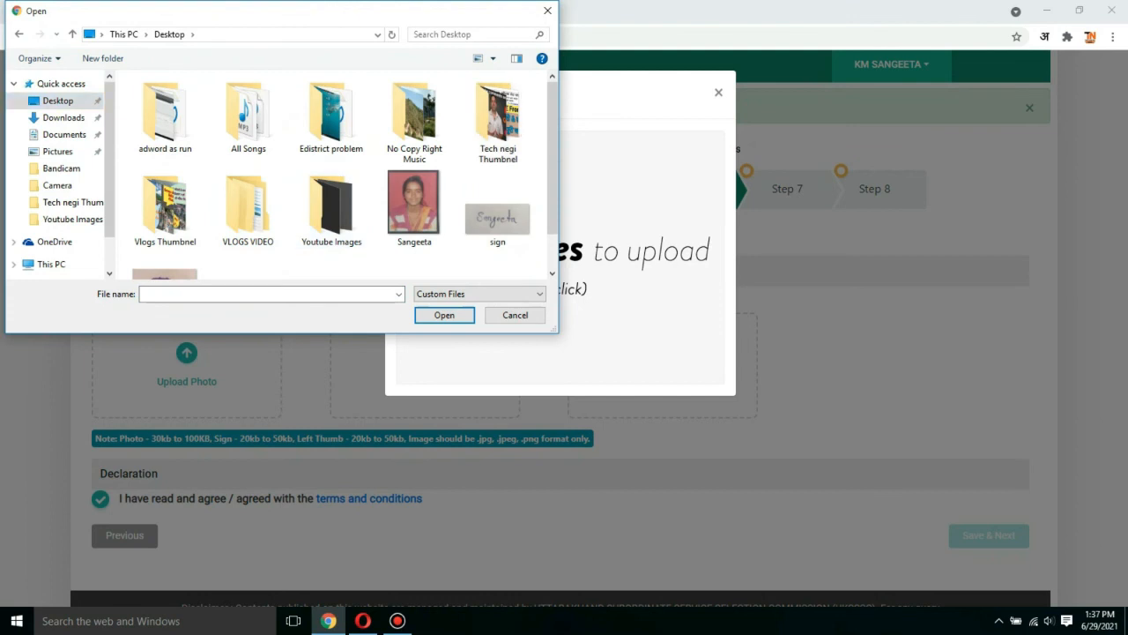
{"action": "left_click", "coordinate": [414, 208]}
{"action": "left_click", "coordinate": [444, 316]}
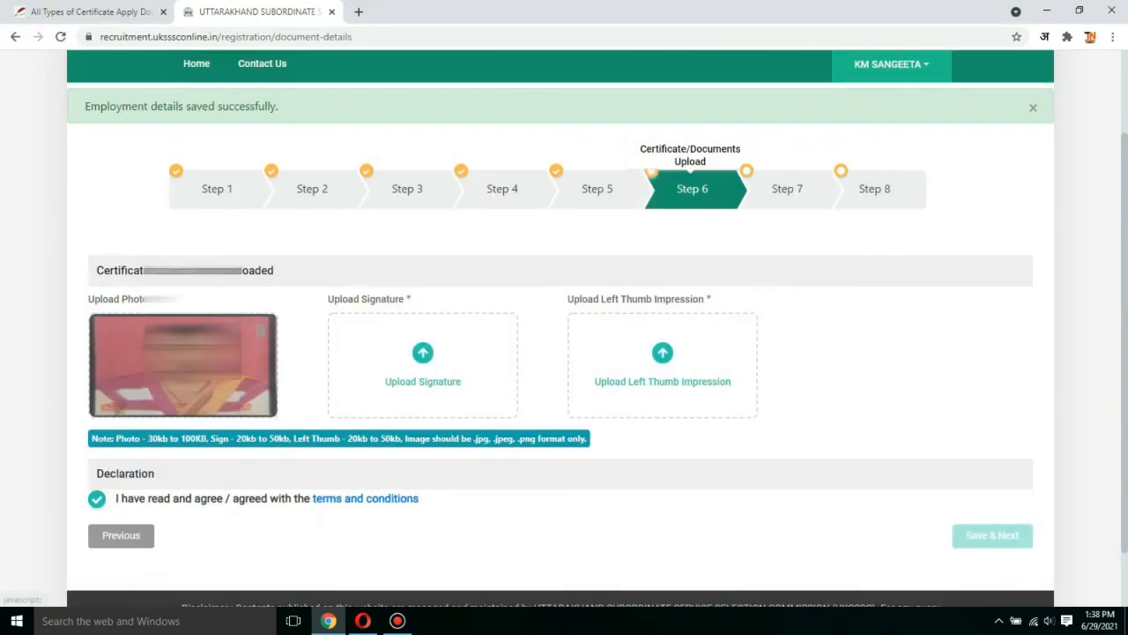
Upload the sign image as the signature.
{"action": "left_click", "coordinate": [423, 366]}
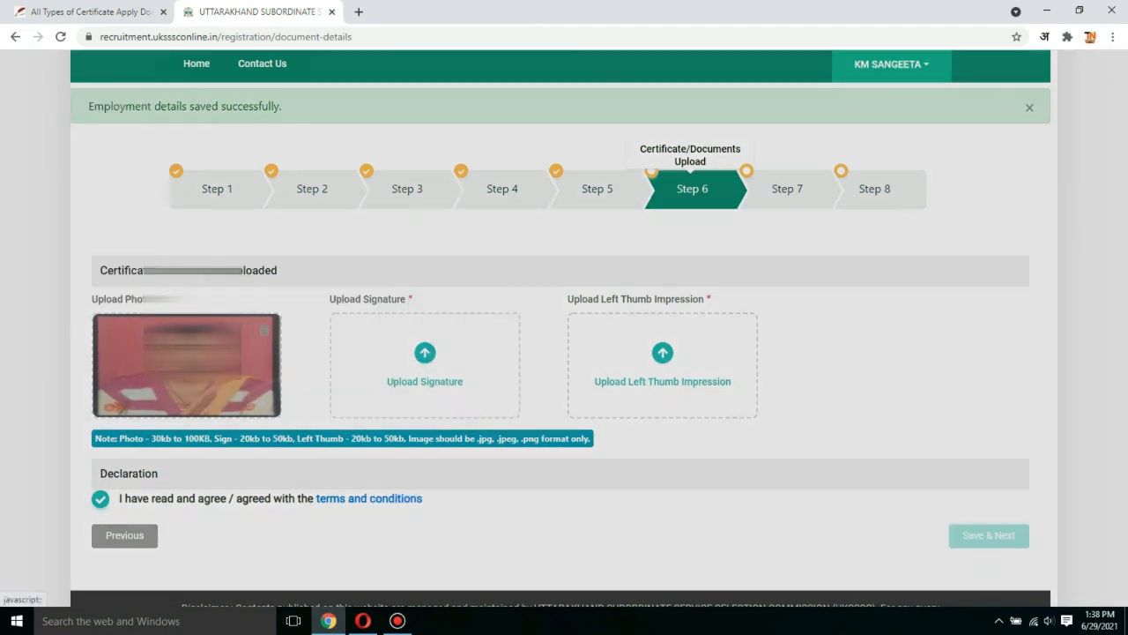
{"action": "left_click", "coordinate": [432, 304]}
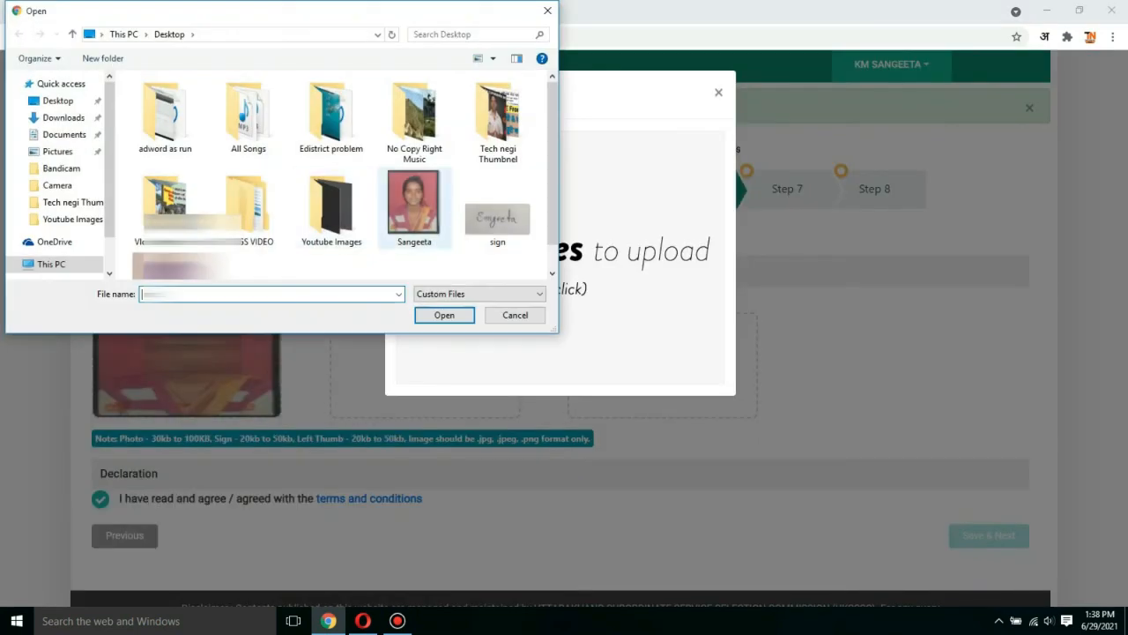
{"action": "left_click", "coordinate": [497, 218]}
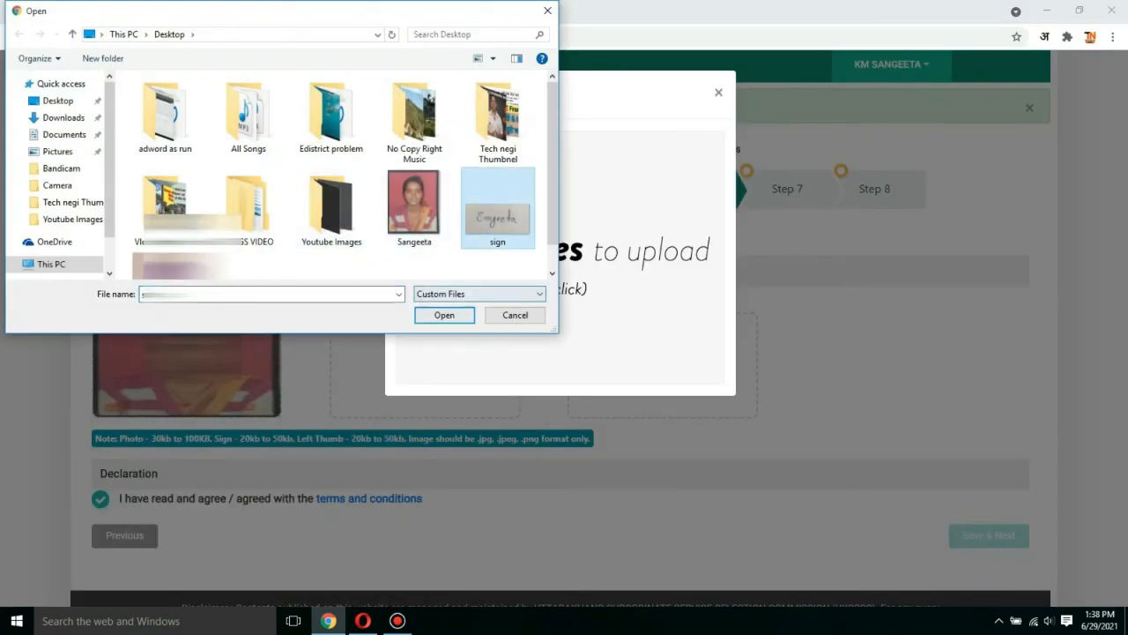
{"action": "left_click", "coordinate": [444, 315]}
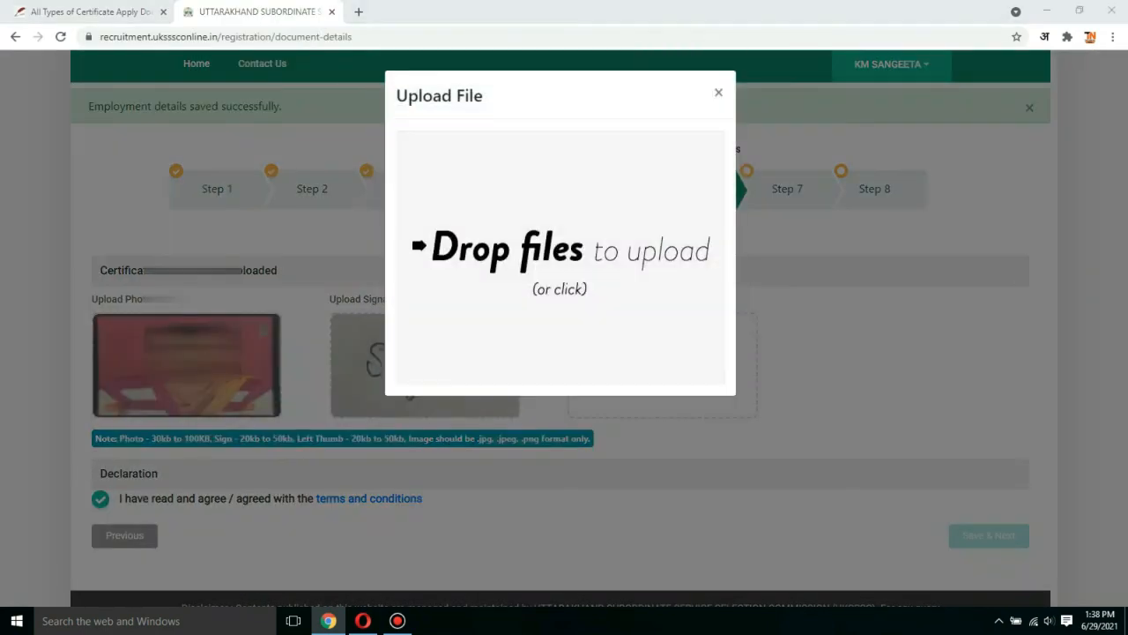
Upload the left thumb impression image and agree to the declaration.
{"action": "left_click", "coordinate": [516, 253]}
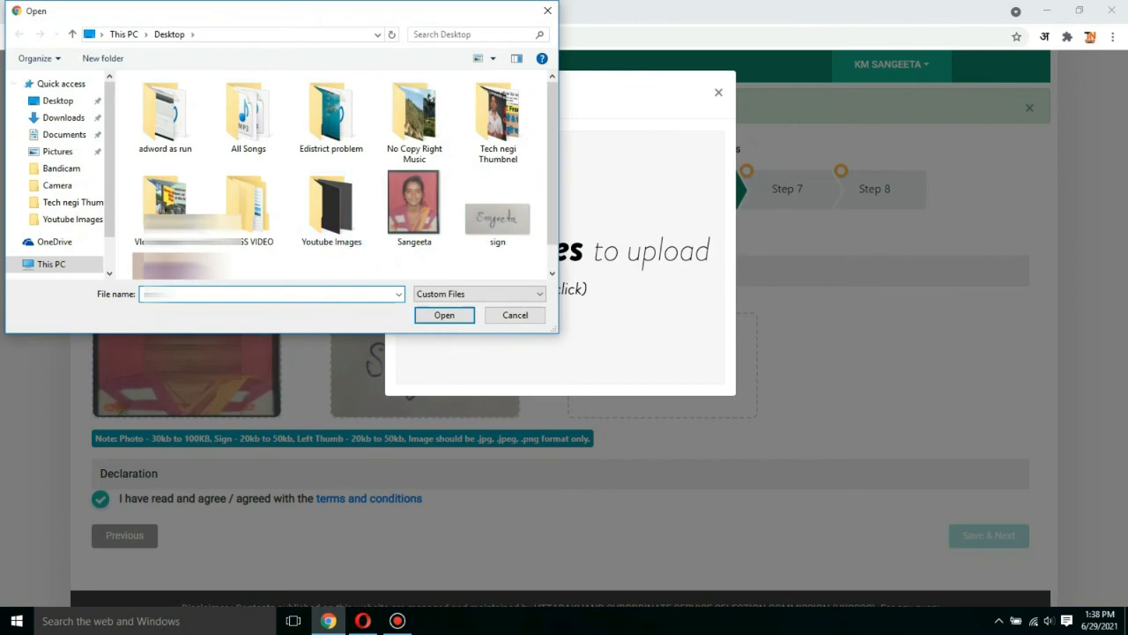
{"action": "left_click", "coordinate": [169, 263]}
{"action": "left_click", "coordinate": [445, 315]}
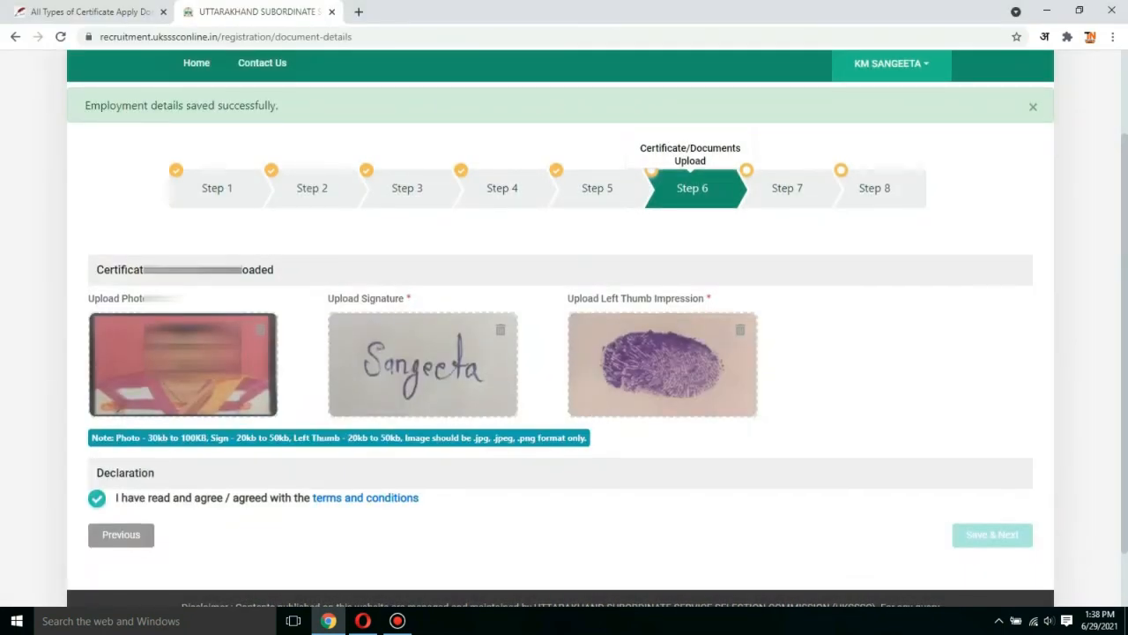
{"action": "scroll", "coordinate": [564, 352], "scroll_direction": "down", "scroll_amount": 2}
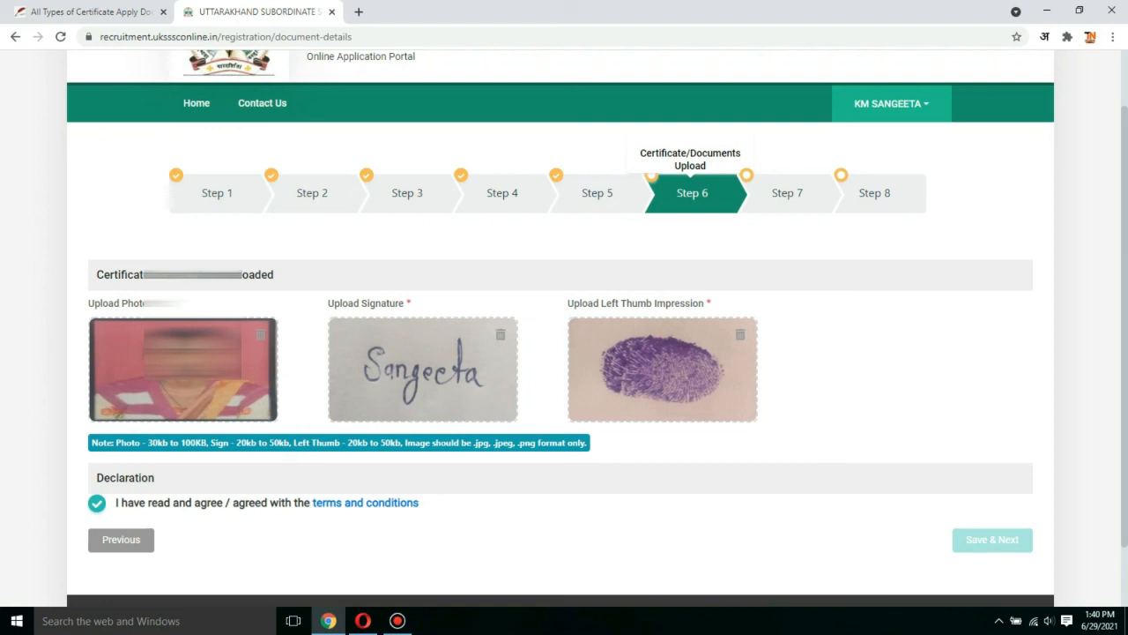
{"action": "scroll", "coordinate": [565, 352], "scroll_direction": "down", "scroll_amount": 2}
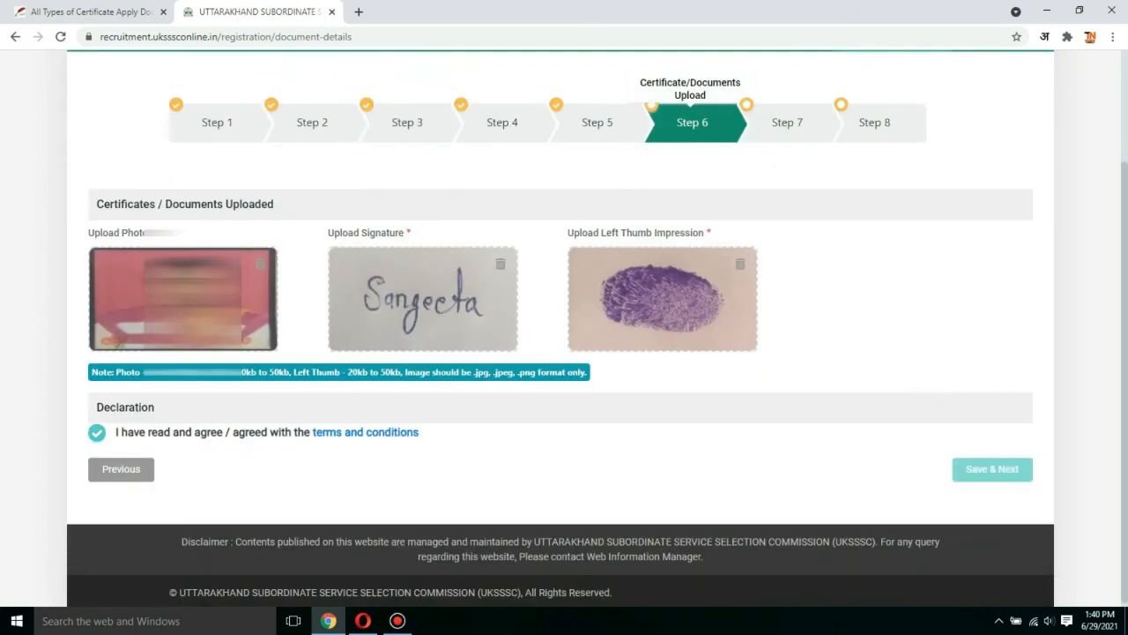
{"action": "left_click", "coordinate": [97, 433]}
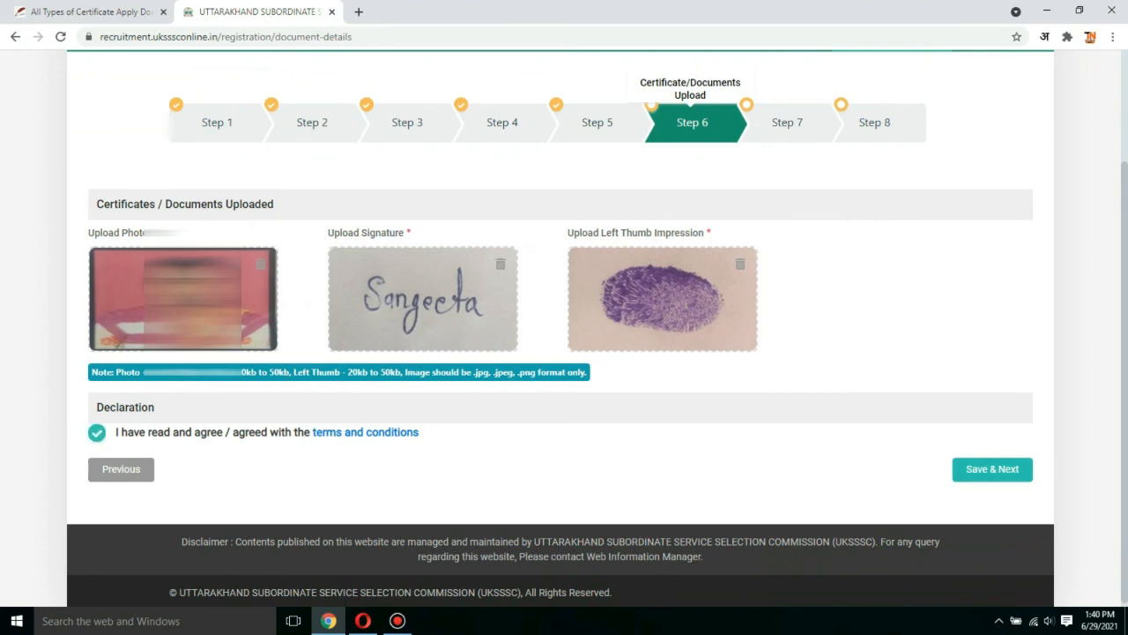
Save the document details and advance to Step 7 Criteria Details.
{"action": "left_click", "coordinate": [992, 469]}
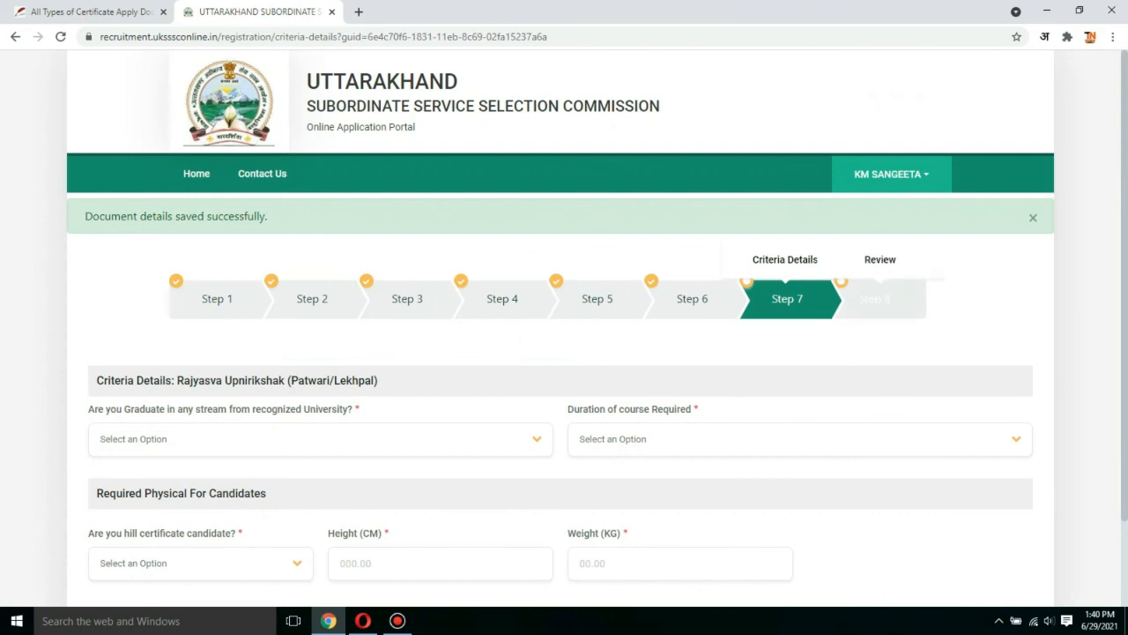
{"action": "scroll", "coordinate": [564, 328], "scroll_direction": "down", "scroll_amount": 1}
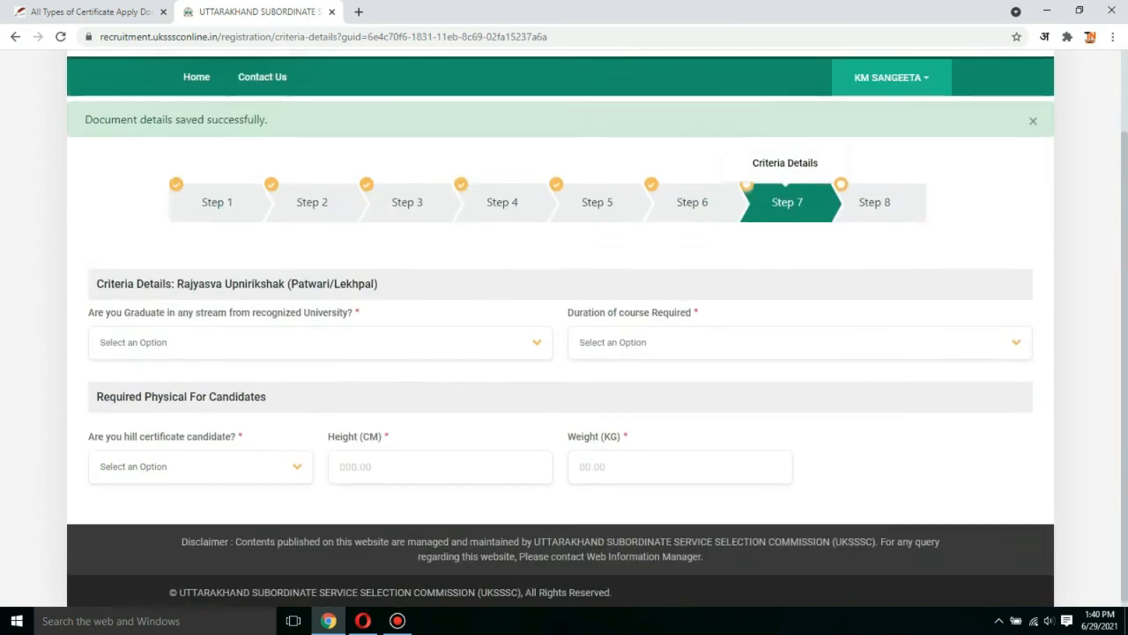
{"action": "scroll", "coordinate": [564, 328], "scroll_direction": "up", "scroll_amount": 1}
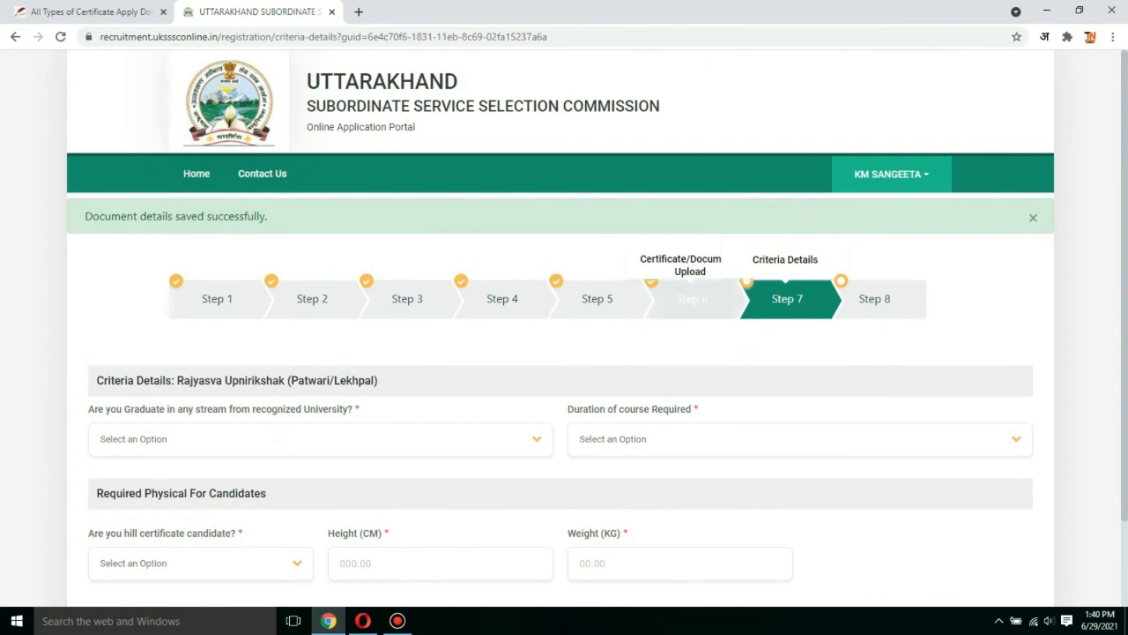
Revisit Step 6 to verify the uploads, then return to Step 7 Criteria Details.
{"action": "left_click", "coordinate": [692, 297]}
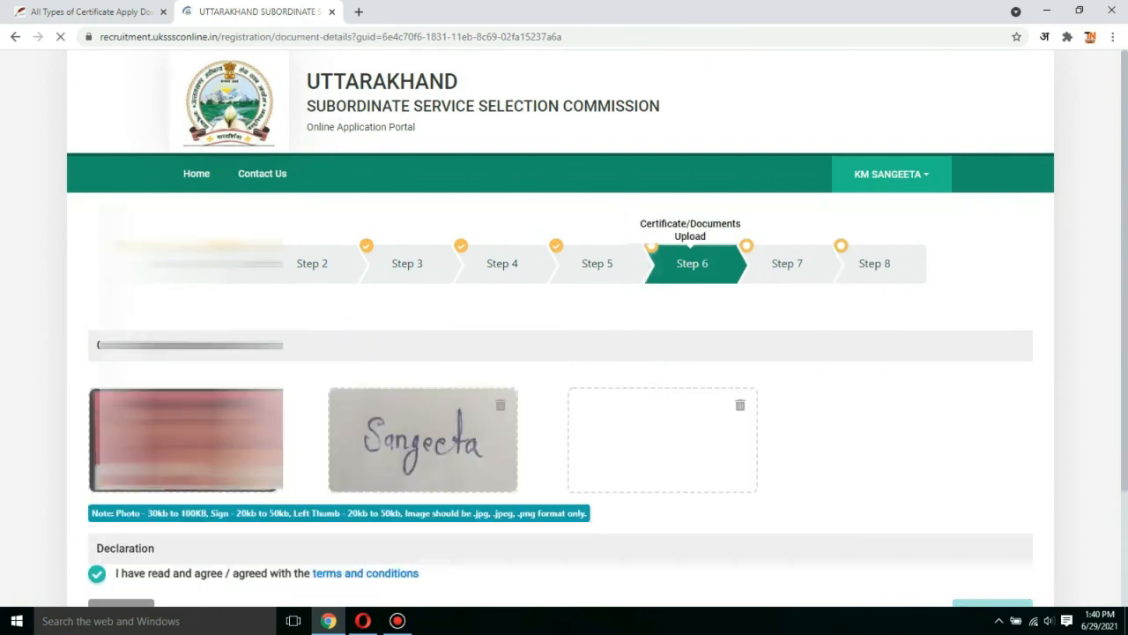
{"action": "scroll", "coordinate": [564, 328], "scroll_direction": "down", "scroll_amount": 2}
{"action": "scroll", "coordinate": [787, 263], "scroll_direction": "up", "scroll_amount": 2}
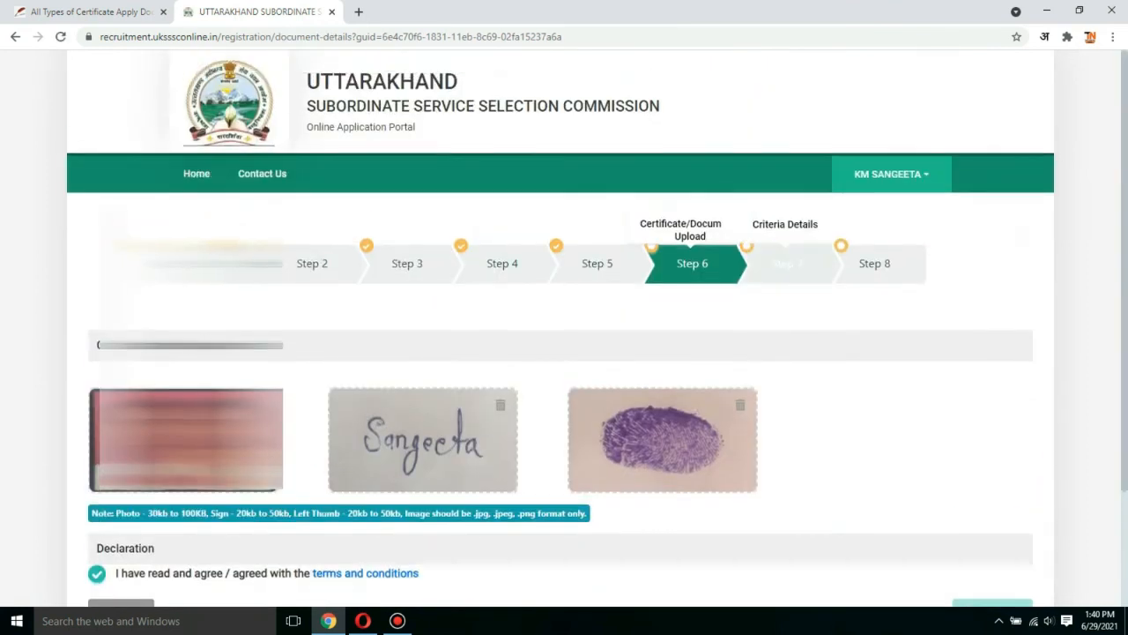
{"action": "left_click", "coordinate": [787, 262]}
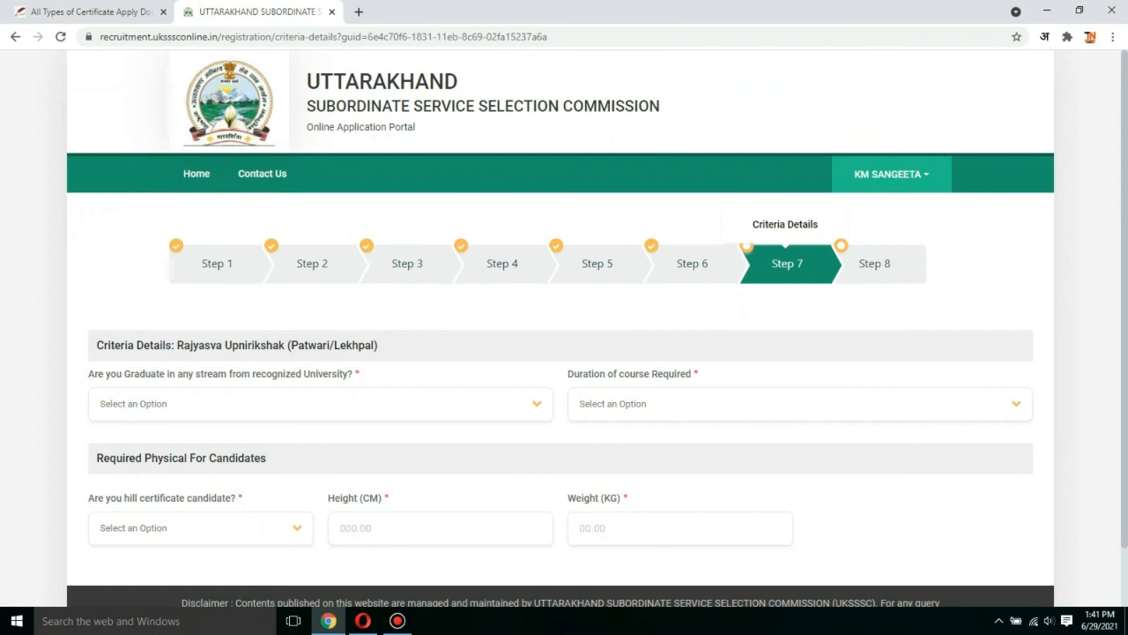
{"action": "scroll", "coordinate": [564, 328], "scroll_direction": "down", "scroll_amount": 1}
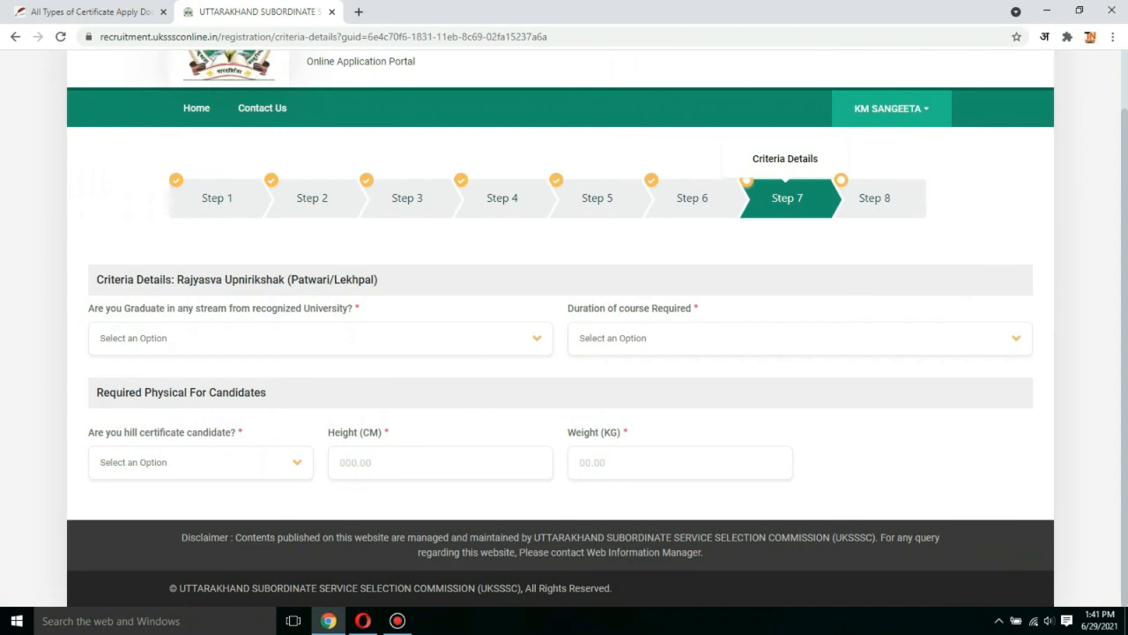
{"action": "scroll", "coordinate": [564, 328], "scroll_direction": "up", "scroll_amount": 1}
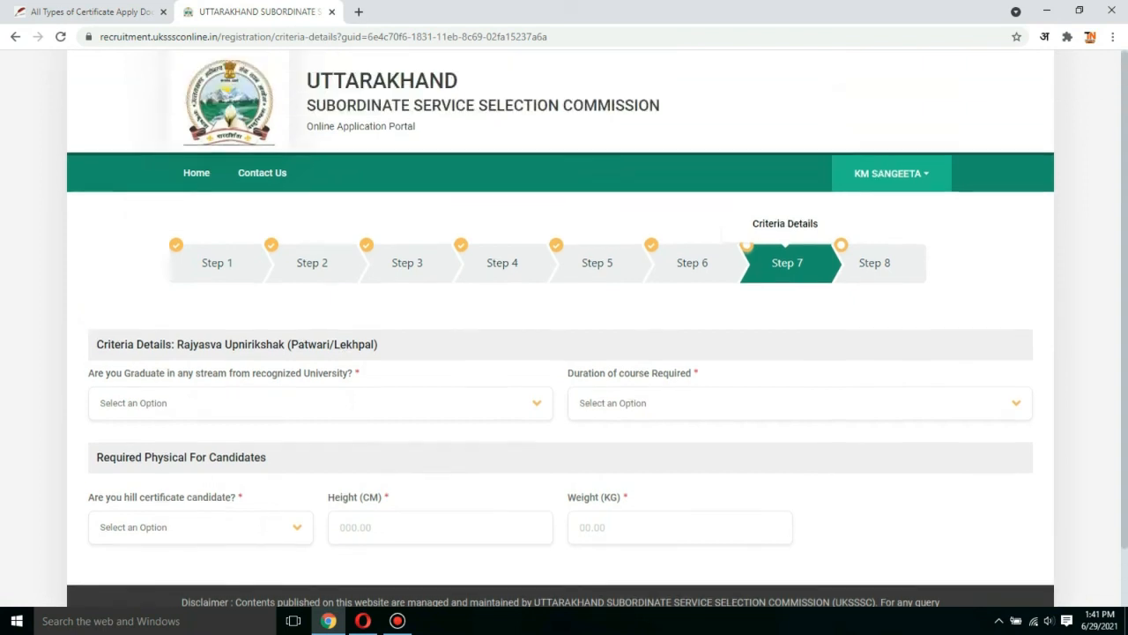
{"action": "scroll", "coordinate": [564, 328], "scroll_direction": "down", "scroll_amount": 1}
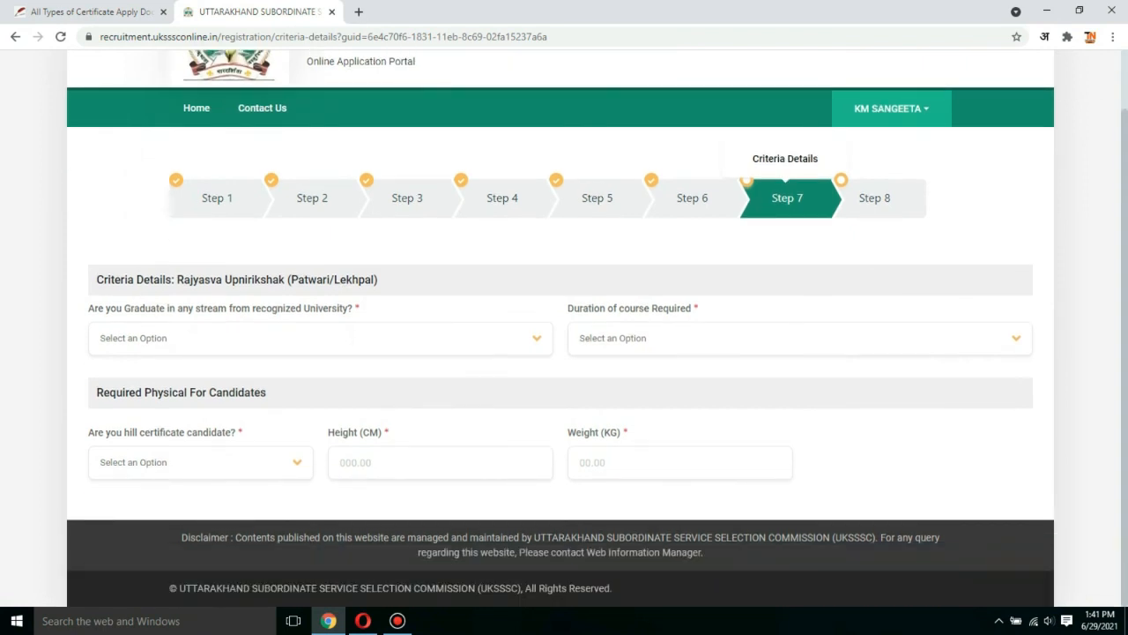